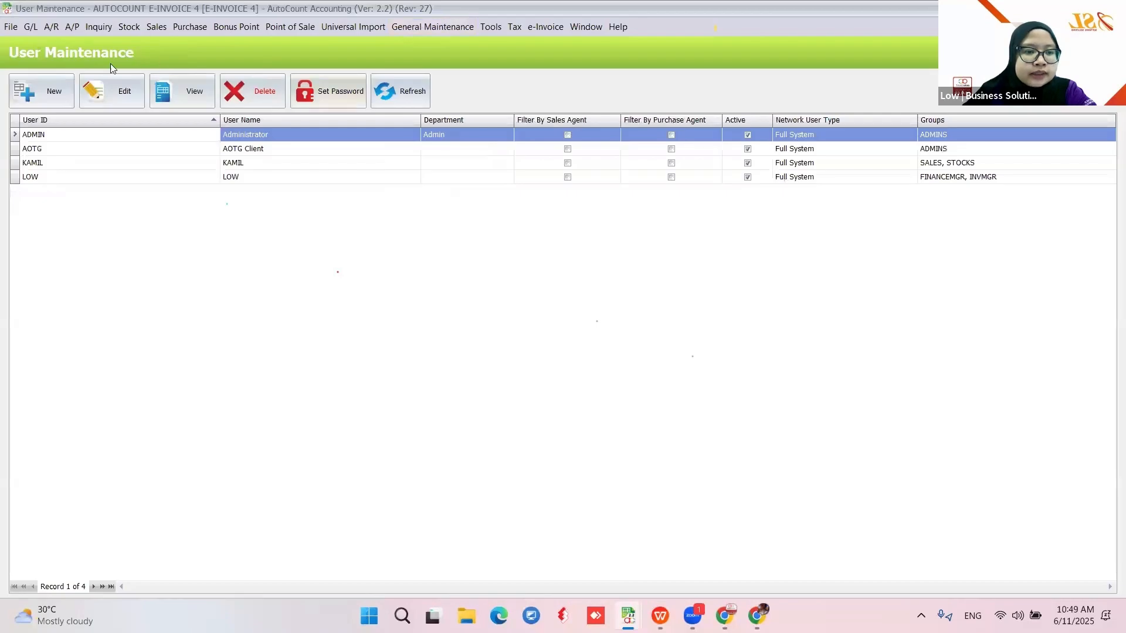
{"action": "left_click", "coordinate": [35, 164]}
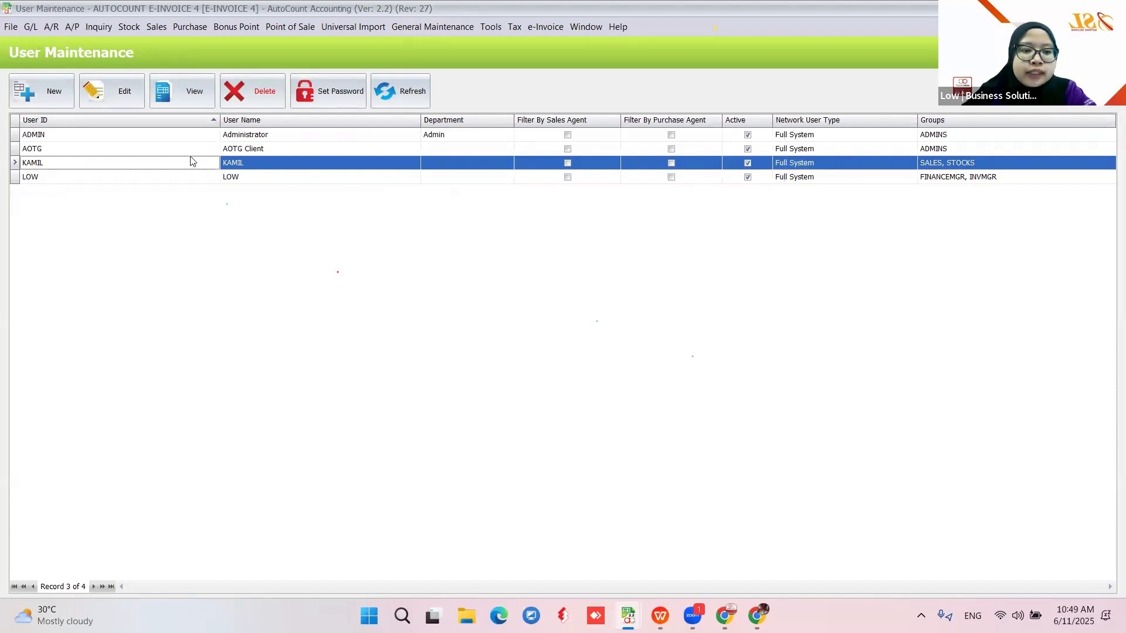
{"action": "left_click", "coordinate": [788, 136]}
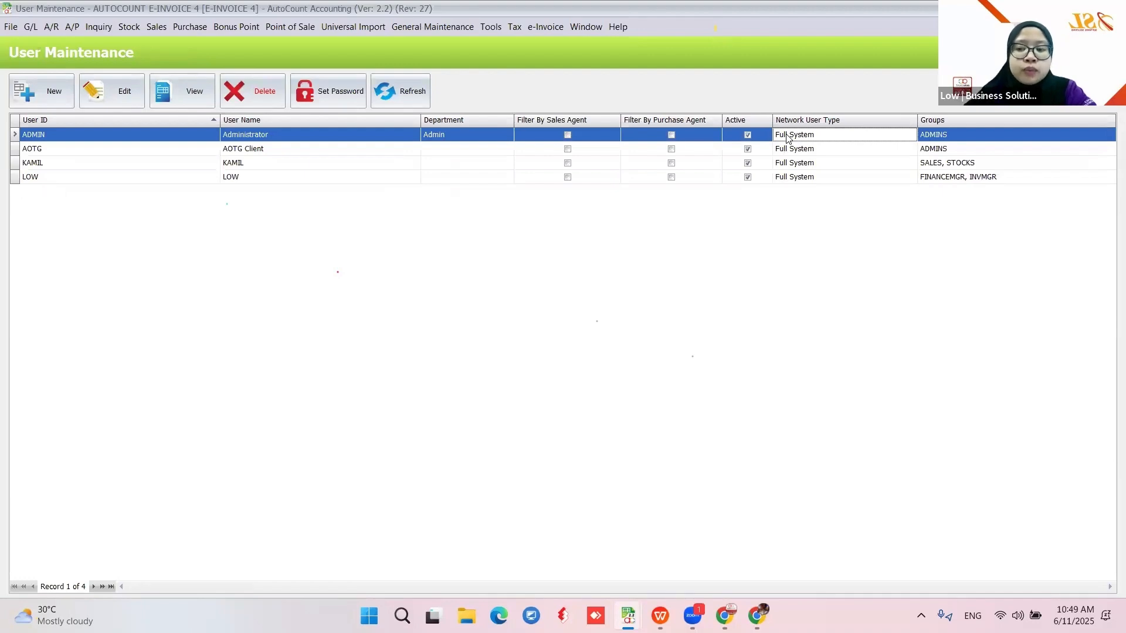
{"action": "left_click", "coordinate": [617, 164]}
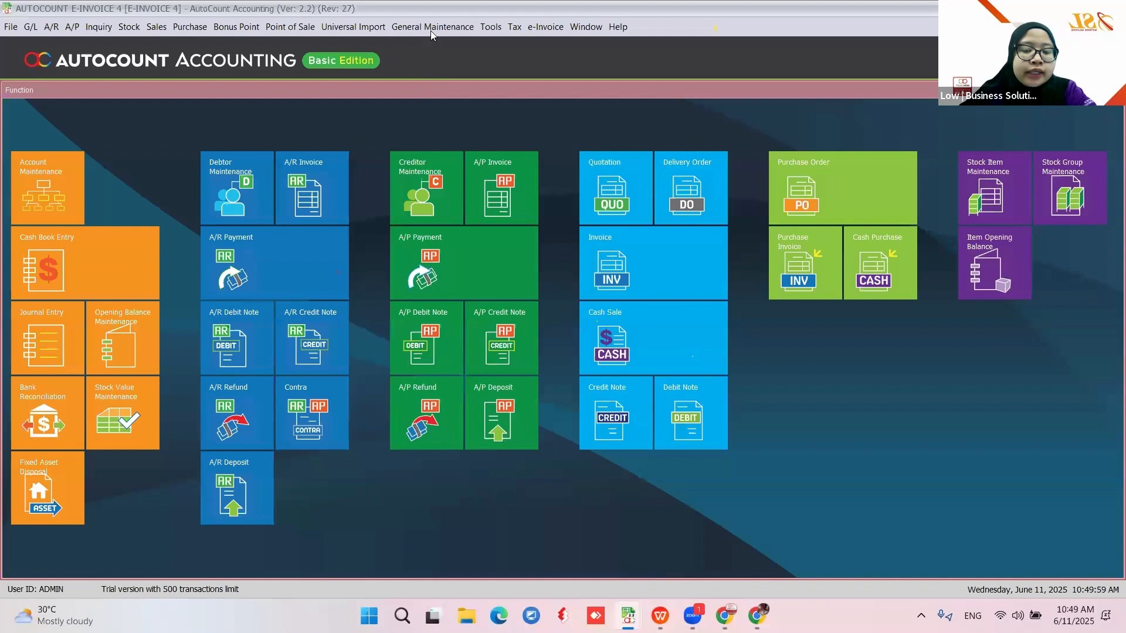
Step: Search the access rights for APPROVE INVOICE and locate the Approve Invoice right in the rights tree
{"action": "left_click", "coordinate": [430, 29]}
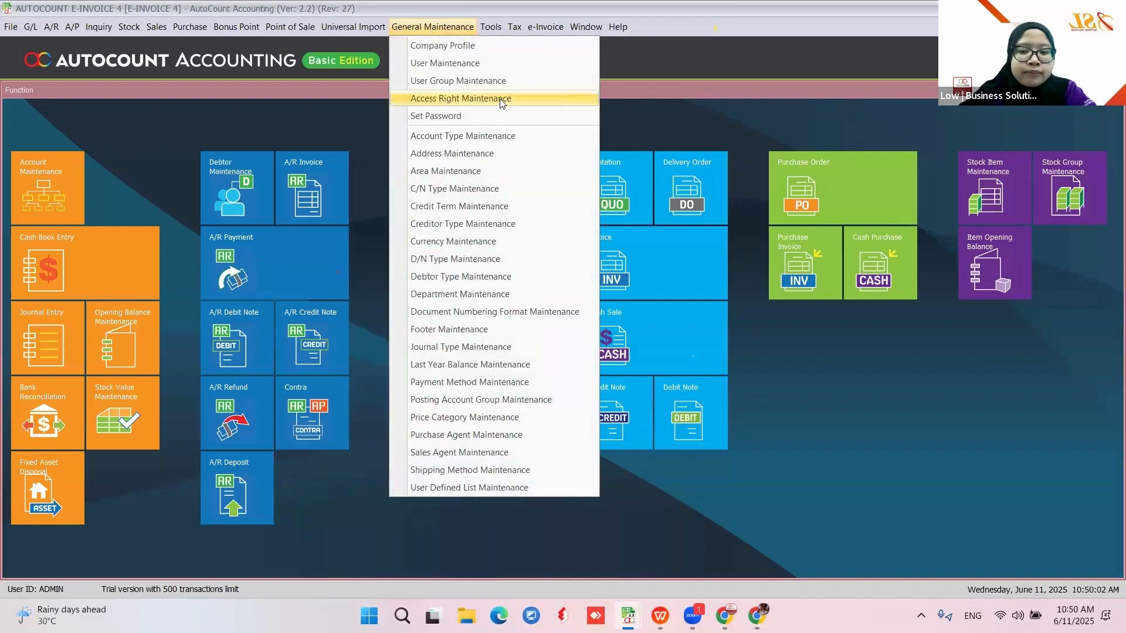
{"action": "left_click", "coordinate": [501, 99]}
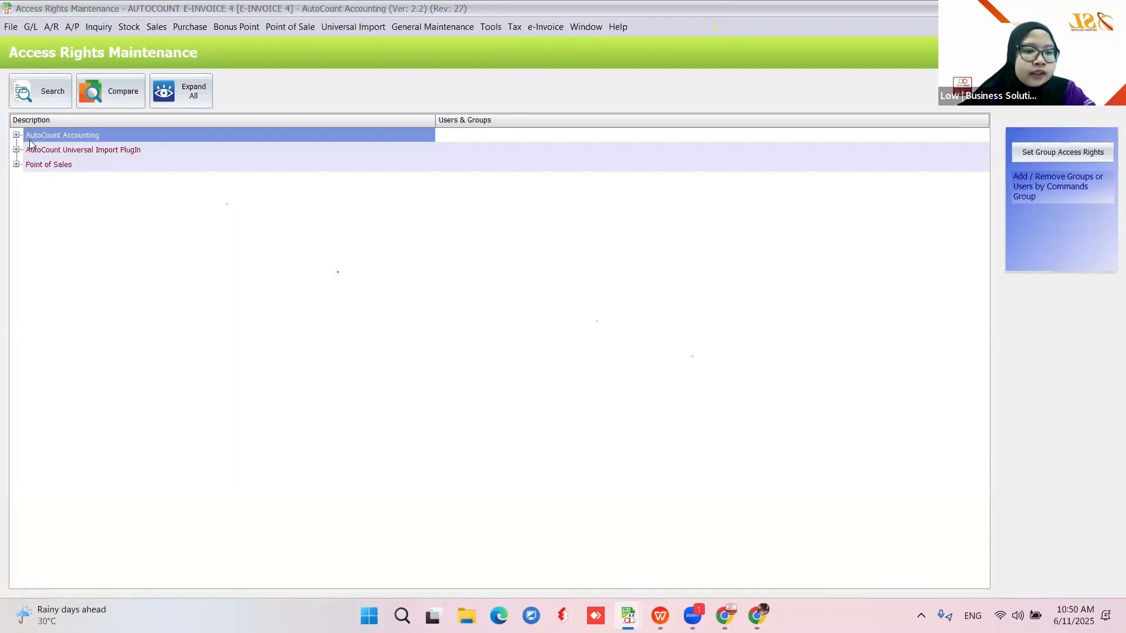
{"action": "left_click", "coordinate": [37, 102]}
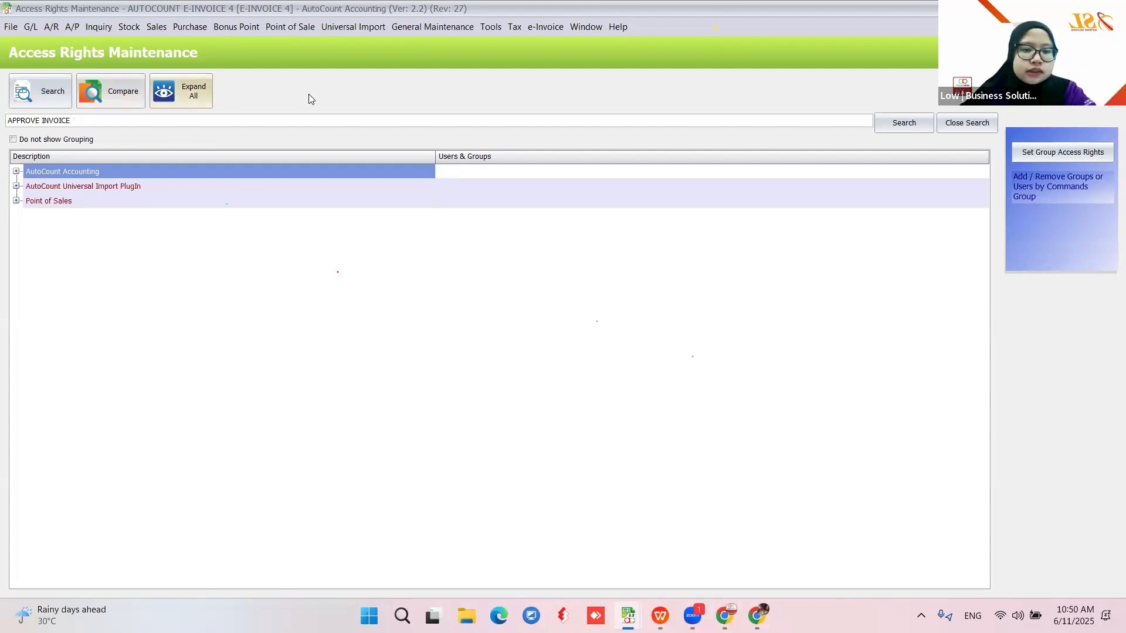
{"action": "left_click", "coordinate": [895, 125]}
{"action": "left_click", "coordinate": [79, 175]}
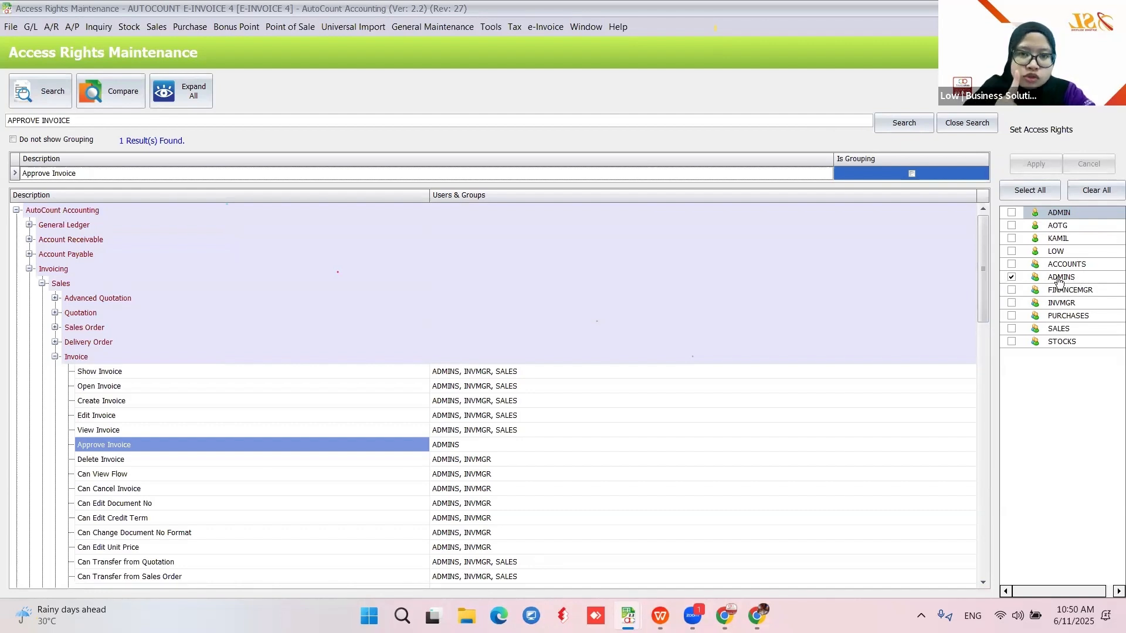
Step: Assign the Approve Invoice right solely to the user who belongs to FINANCEMGR and INVMGR, removing the ADMINS group, and apply it
{"action": "left_click", "coordinate": [1014, 254]}
{"action": "left_click", "coordinate": [1011, 253]}
{"action": "left_click", "coordinate": [1011, 277]}
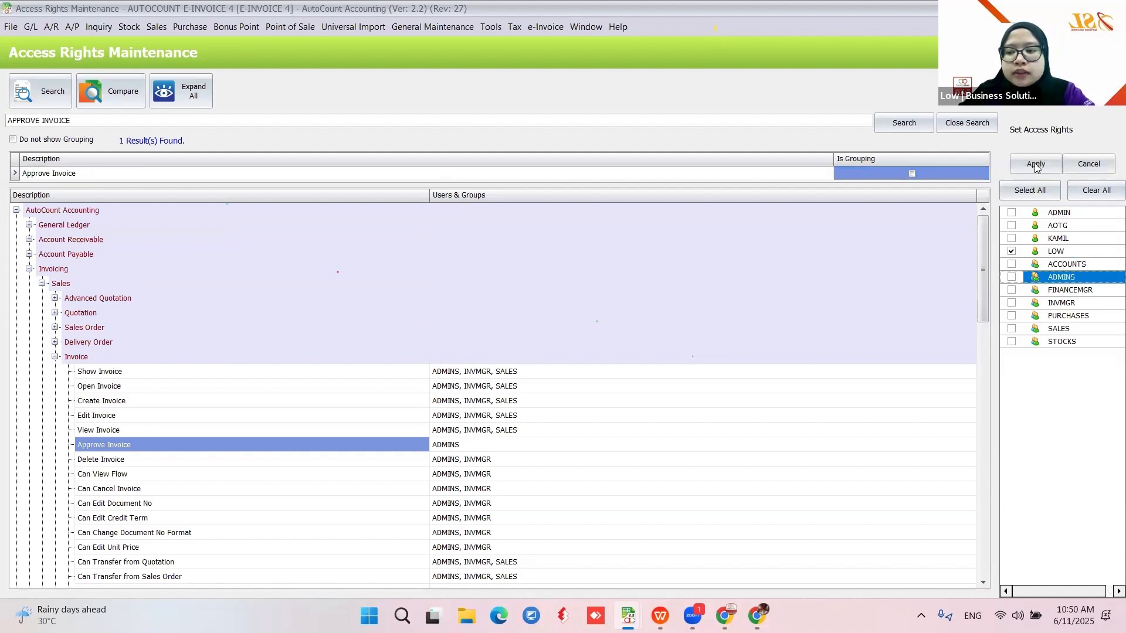
{"action": "left_click", "coordinate": [1035, 164]}
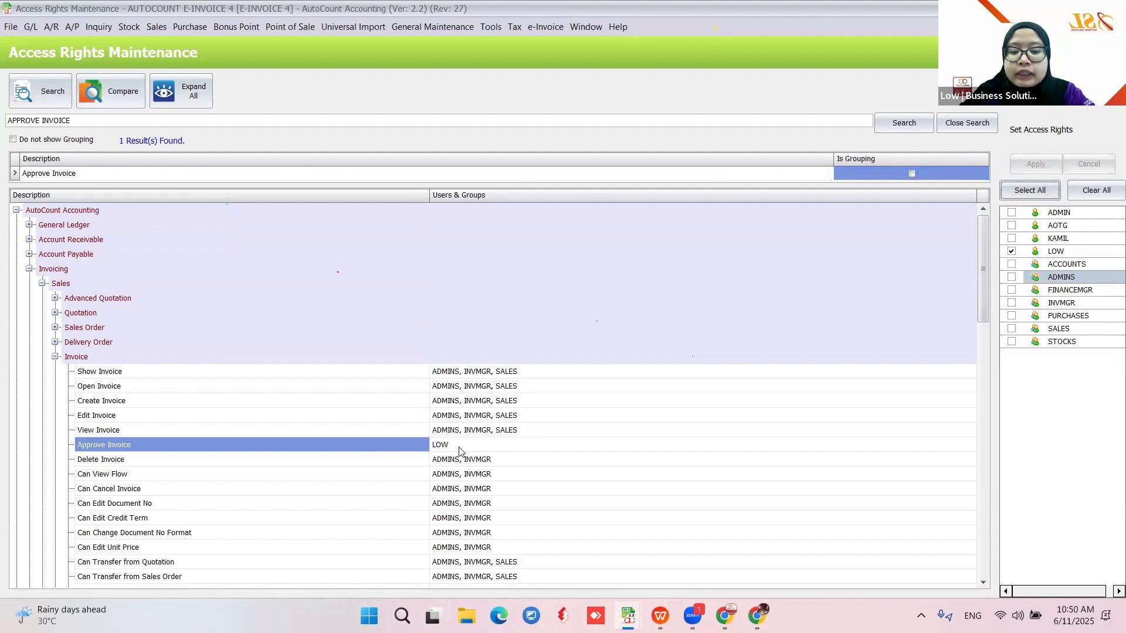
Step: Give the Approve Invoice right back to the ADMINS group only, apply it and close the access rights window
{"action": "left_click", "coordinate": [1011, 250]}
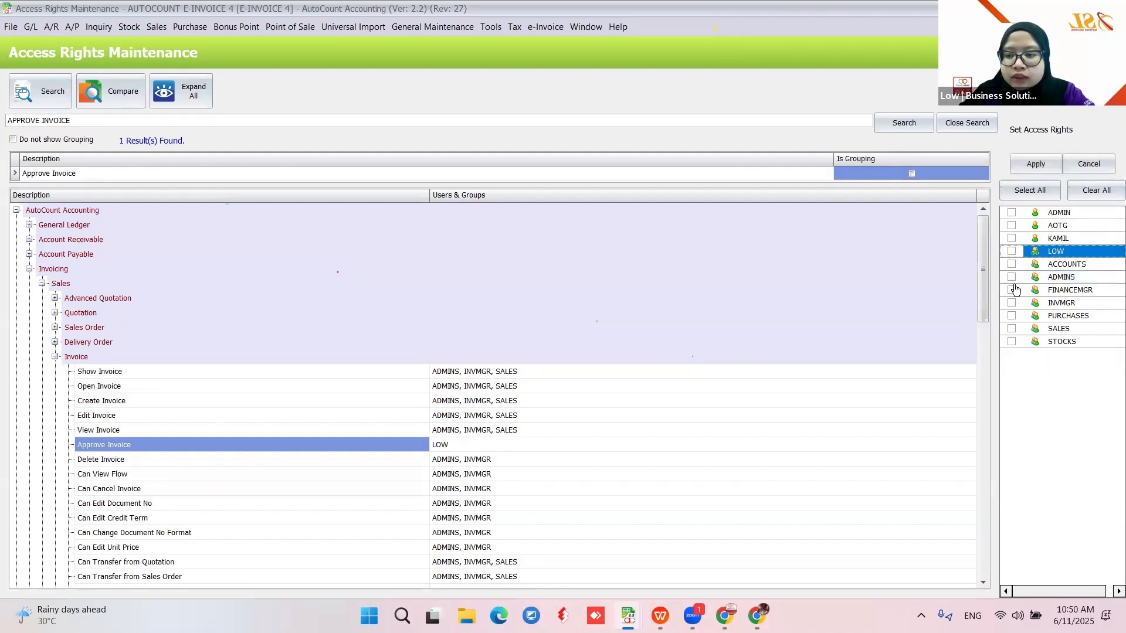
{"action": "left_click", "coordinate": [1011, 277]}
{"action": "left_click", "coordinate": [1030, 166]}
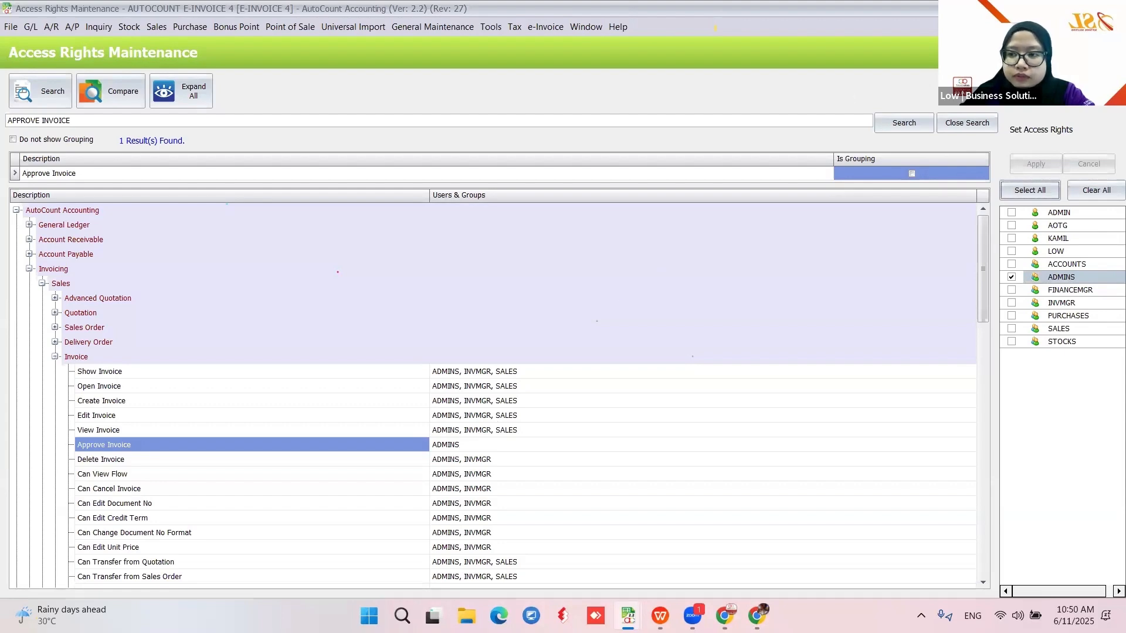
{"action": "left_click", "coordinate": [1110, 8]}
Step: Log in to the AUTOCOUNT E-INVOICE 4 account book again with the user ID and password of the SALES and STOCKS group user
{"action": "left_click", "coordinate": [11, 28]}
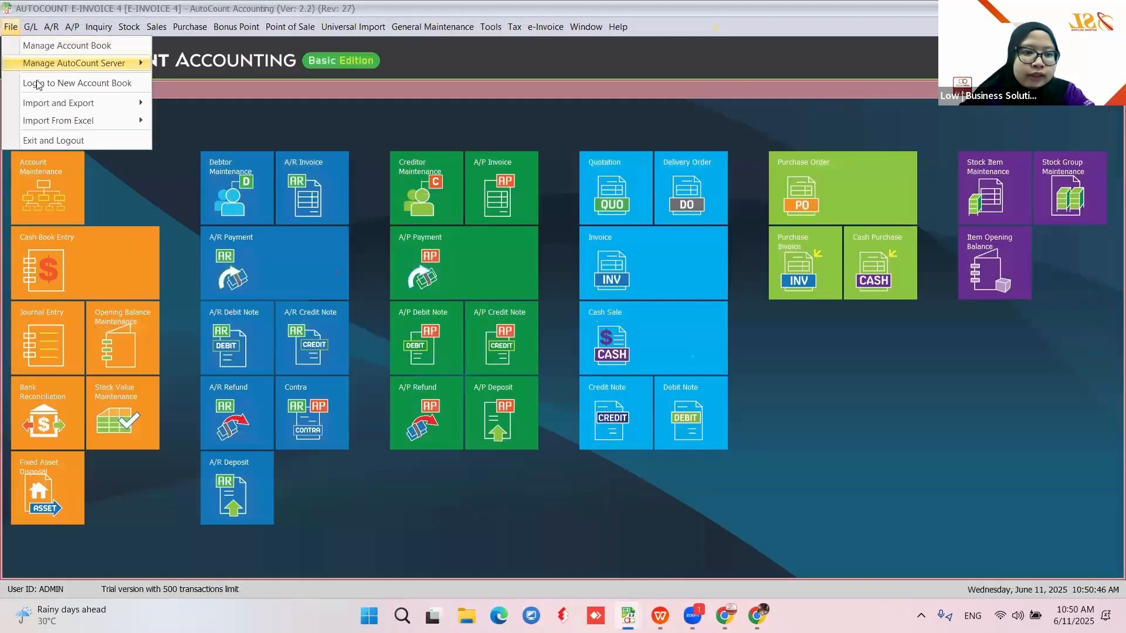
{"action": "left_click", "coordinate": [36, 81]}
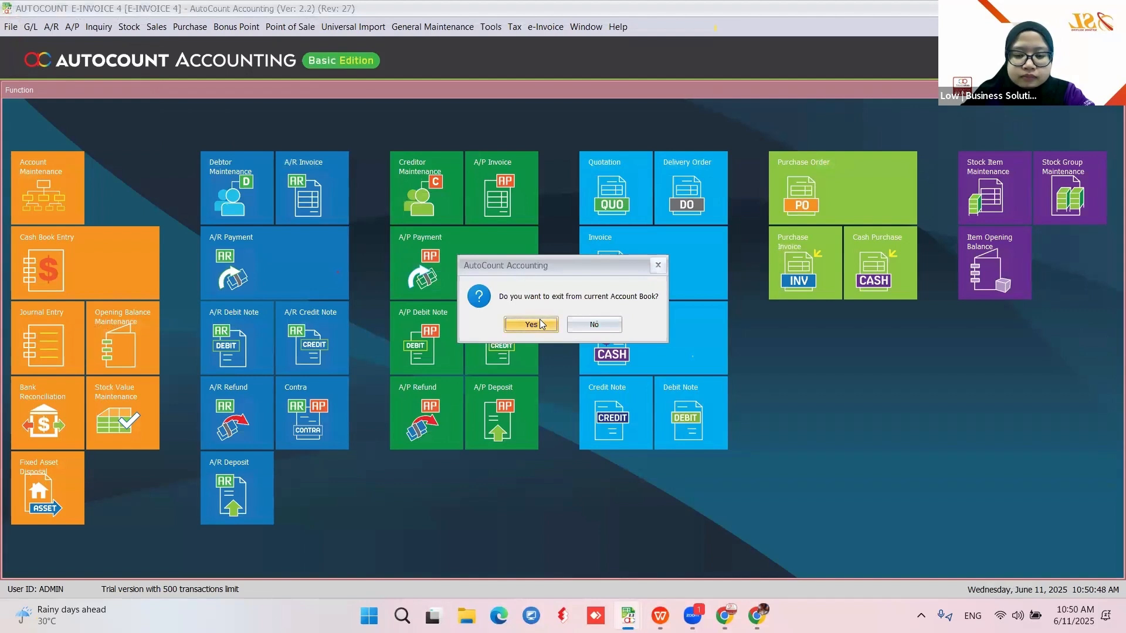
{"action": "left_click", "coordinate": [532, 325]}
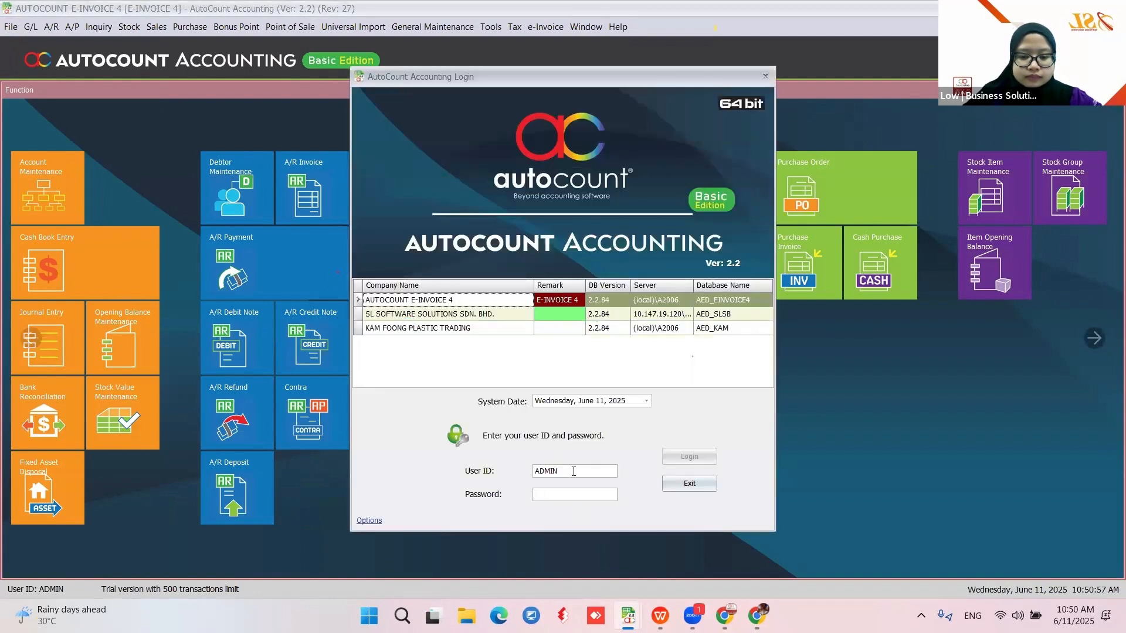
{"action": "type", "text": "KAMIL"}
{"action": "key", "text": "Tab"}
{"action": "type", "text": "**"}
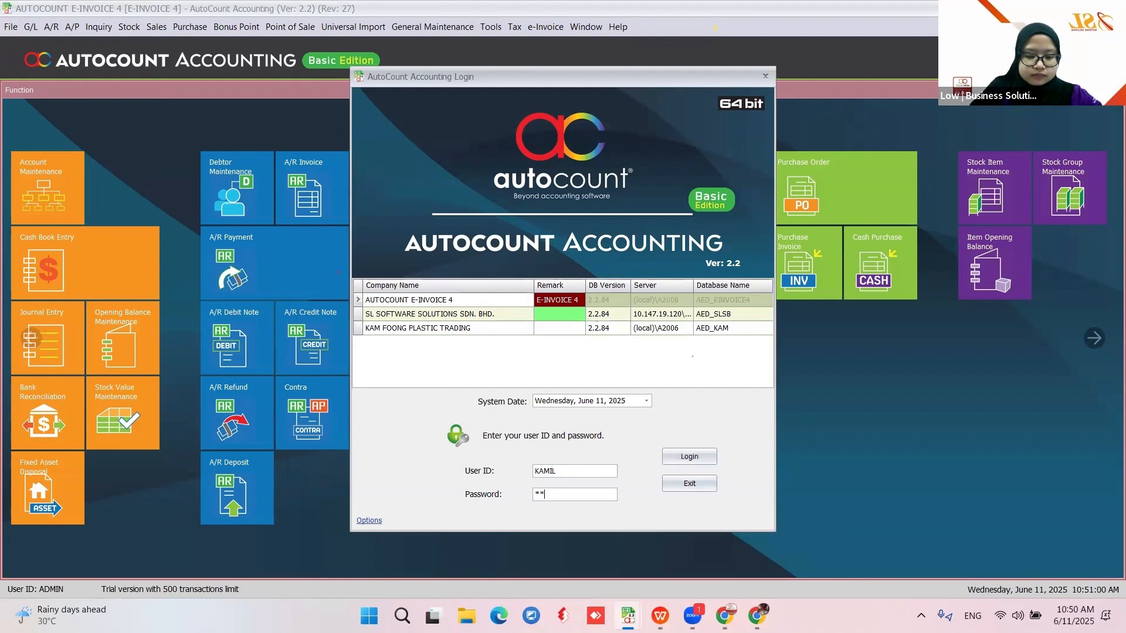
{"action": "key", "text": "Return"}
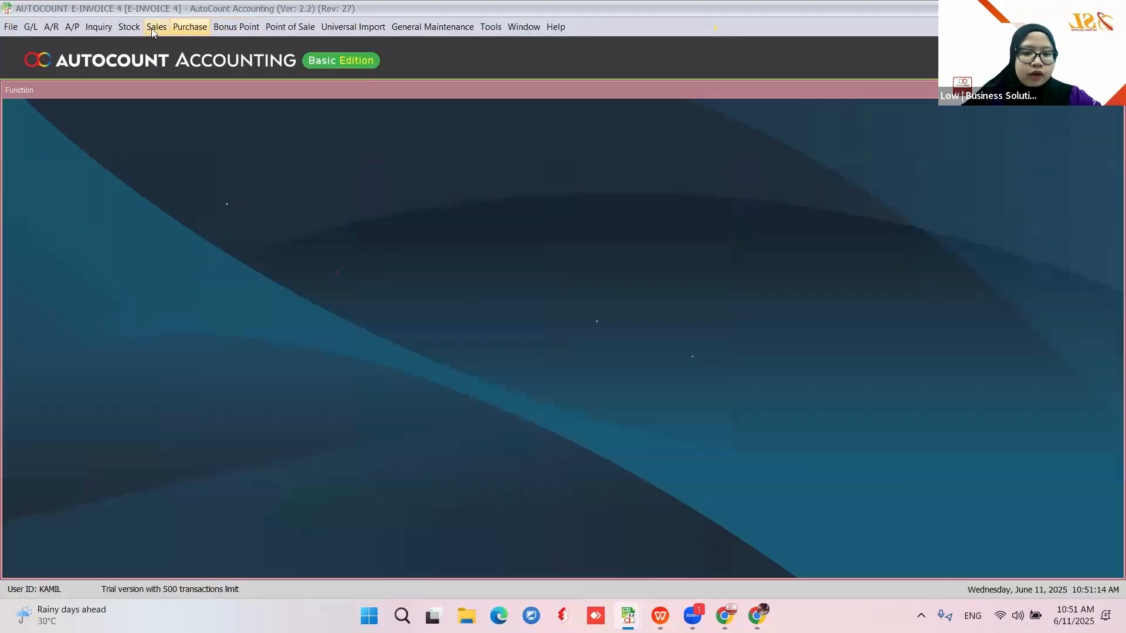
Step: Create a new sales invoice for the debtor STANDARD E-INVOICE
{"action": "left_click", "coordinate": [351, 335]}
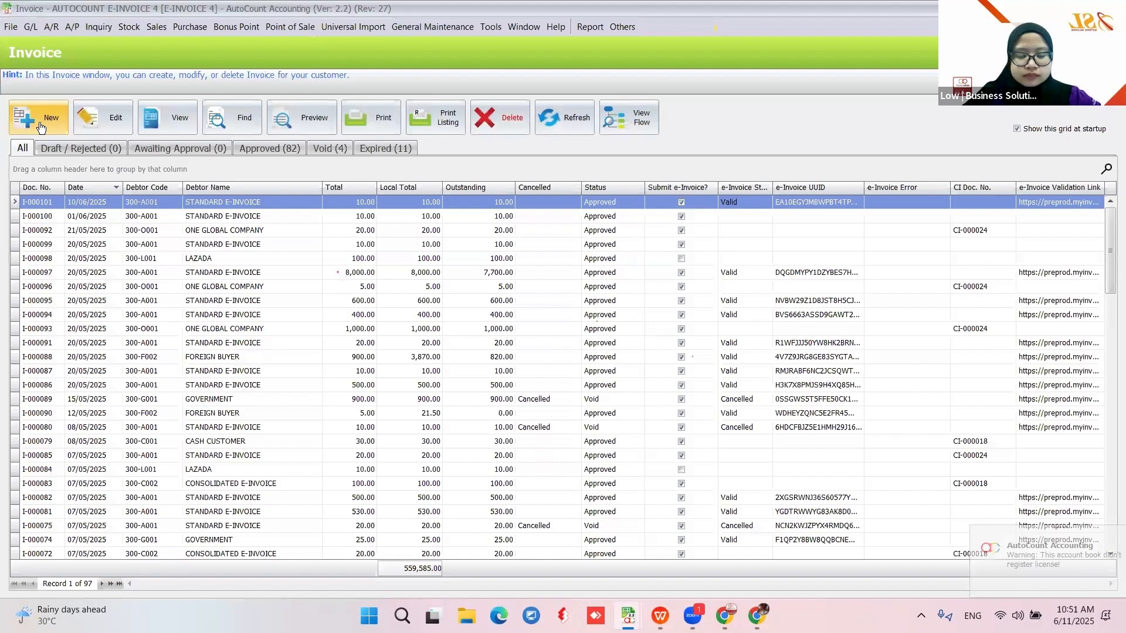
{"action": "left_click", "coordinate": [40, 127]}
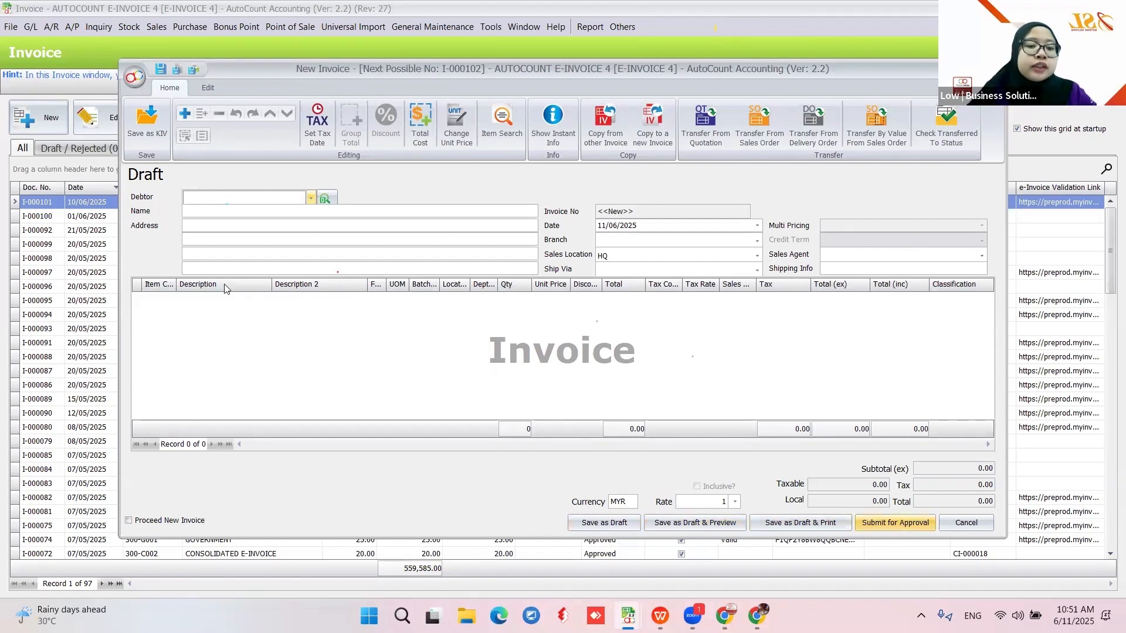
{"action": "left_click", "coordinate": [311, 198]}
{"action": "type", "text": "S"}
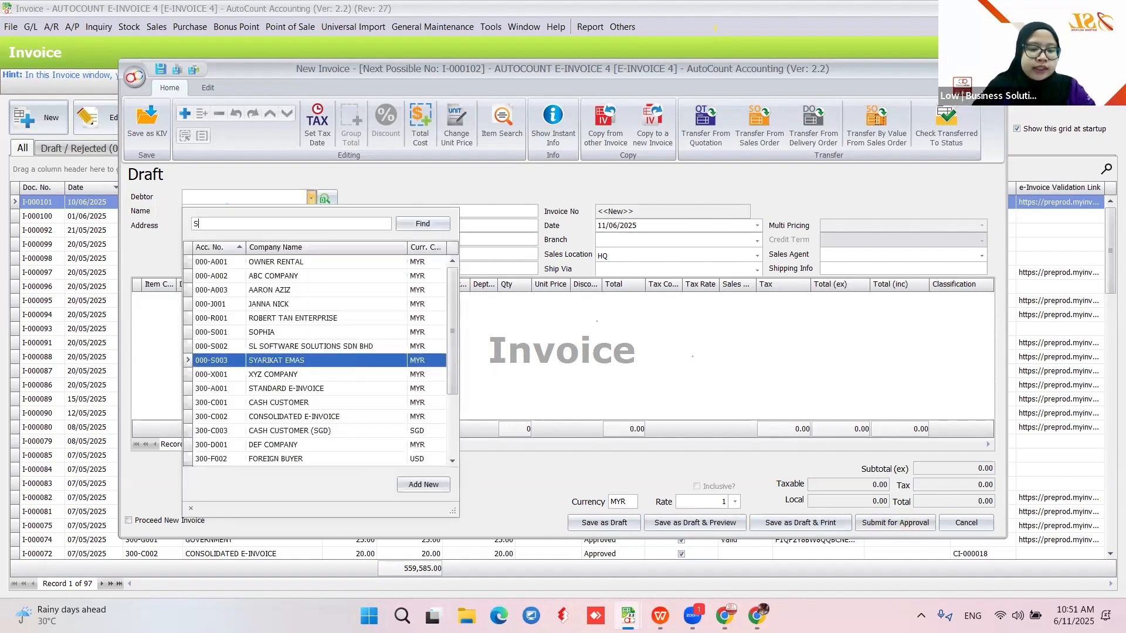
{"action": "type", "text": "T"}
{"action": "key", "text": "Return"}
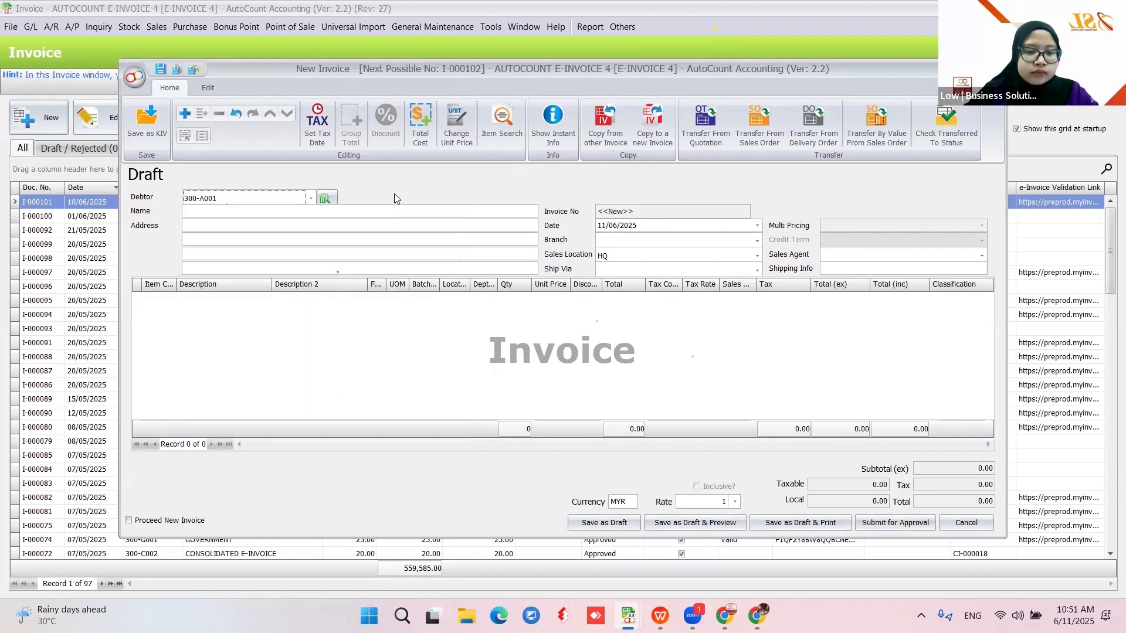
Step: Add an IPHONE item line to the invoice with a unit price of 1,000.00
{"action": "right_click", "coordinate": [363, 333]}
{"action": "left_click", "coordinate": [381, 345]}
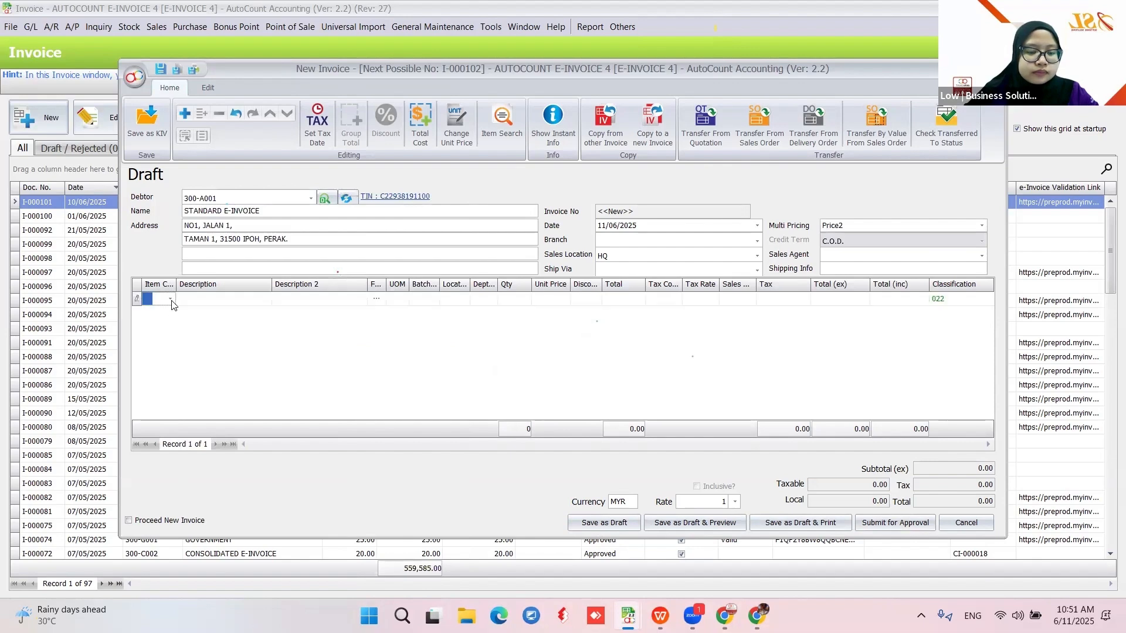
{"action": "left_click", "coordinate": [171, 299]}
{"action": "double_click", "coordinate": [320, 371]}
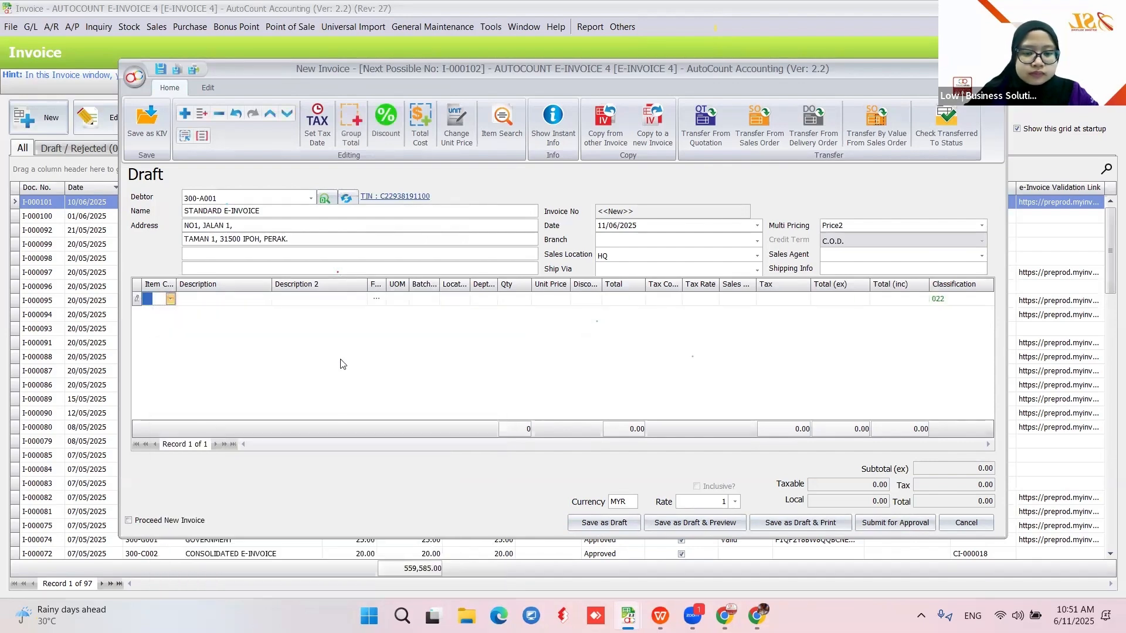
{"action": "left_click", "coordinate": [550, 300]}
{"action": "type", "text": "1"}
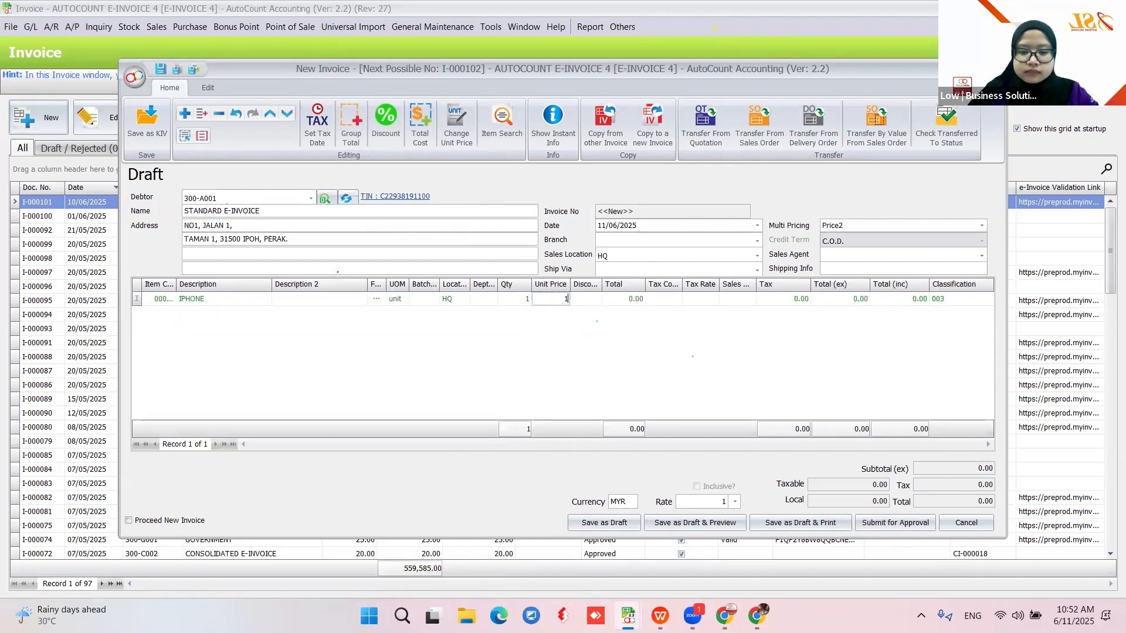
{"action": "type", "text": ",00000"}
{"action": "key", "text": "Return"}
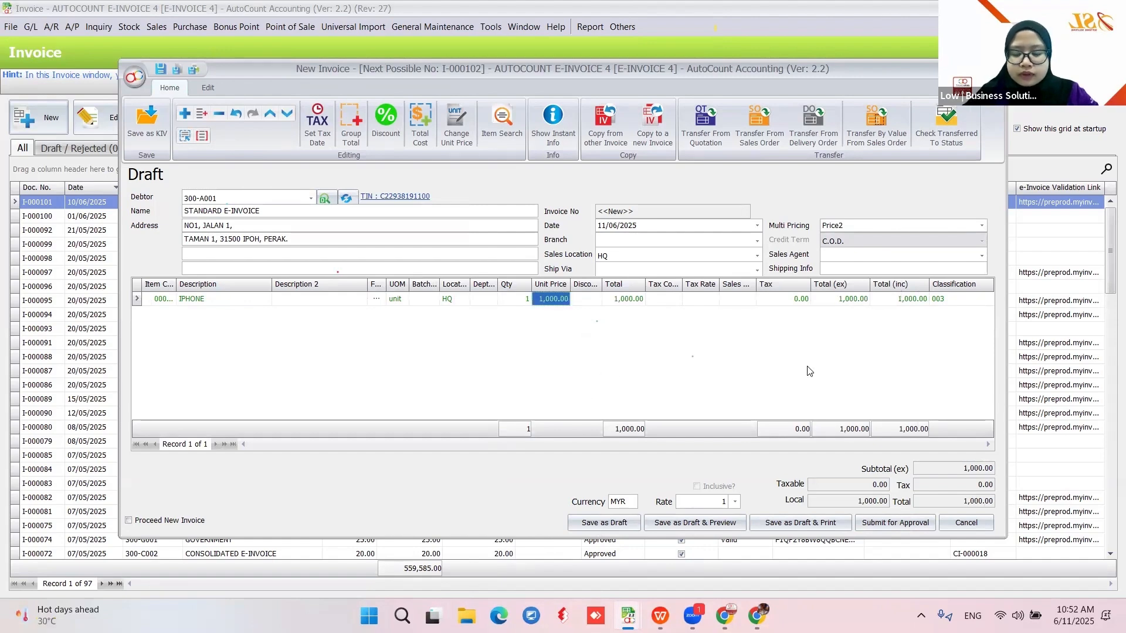
Step: Submit the new invoice for approval and widen the Status column of the invoice list
{"action": "left_click", "coordinate": [898, 526]}
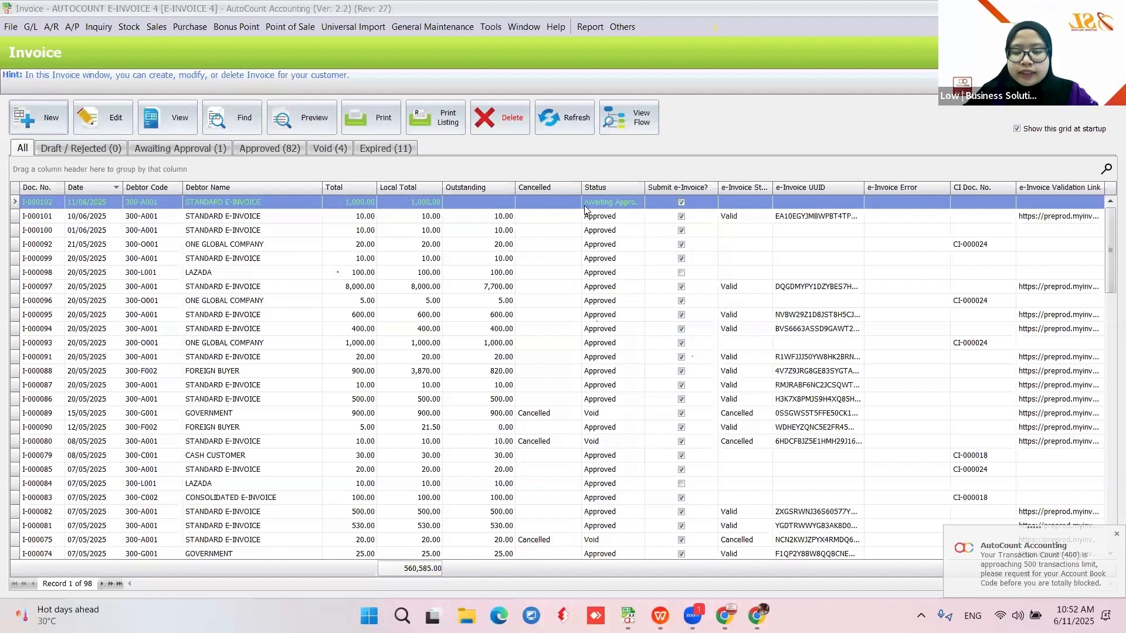
{"action": "left_click_drag", "start_coordinate": [641, 187], "coordinate": [677, 194]}
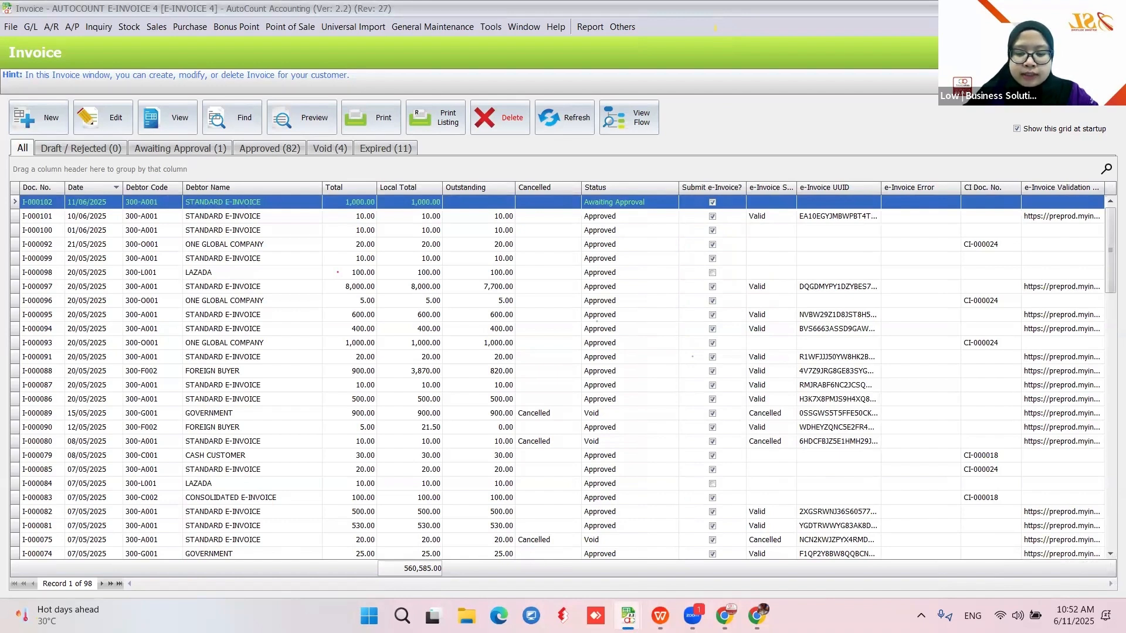
Step: In the ADMIN session of AUTOCOUNT E-INVOICE 4, open the invoice awaiting approval for editing and approve it
{"action": "mouse_move", "coordinate": [628, 615]}
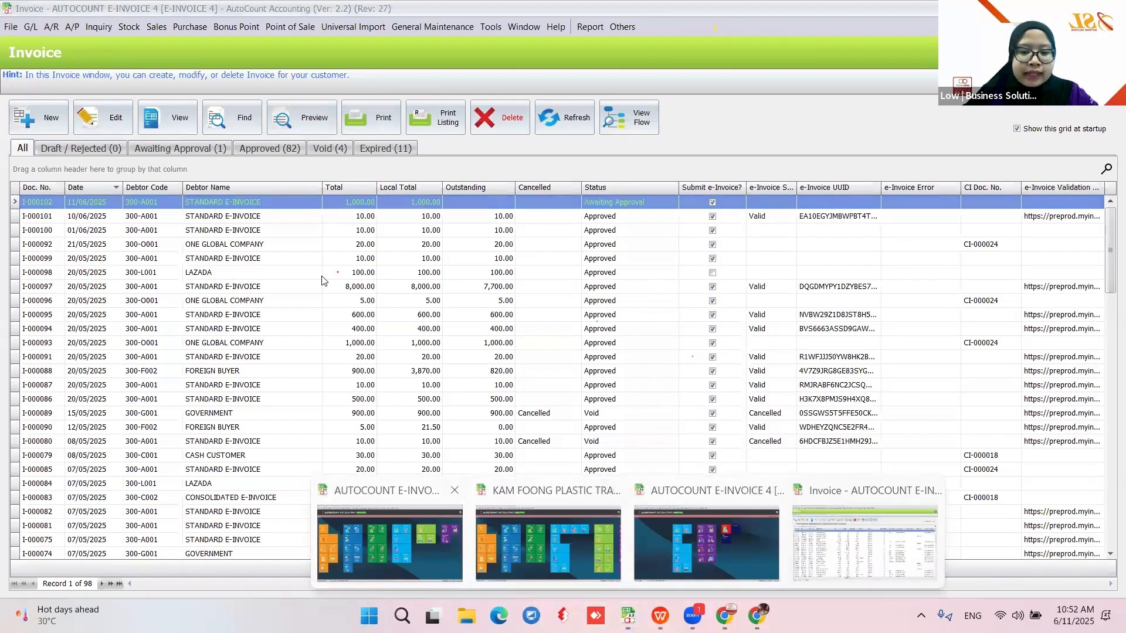
{"action": "left_click", "coordinate": [367, 536]}
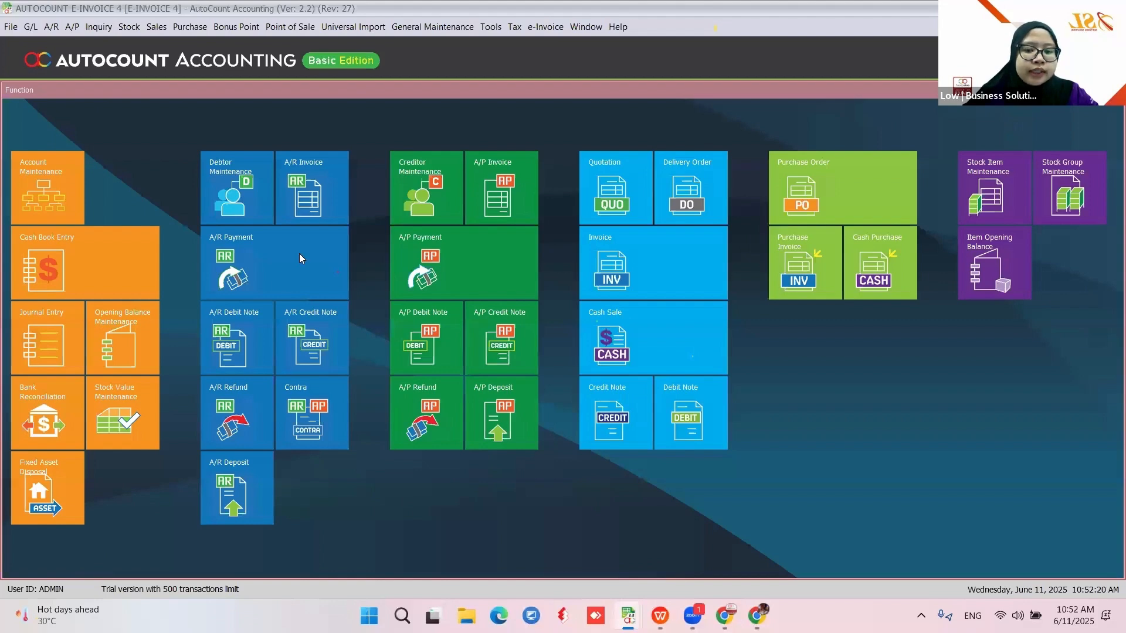
{"action": "left_click", "coordinate": [648, 279]}
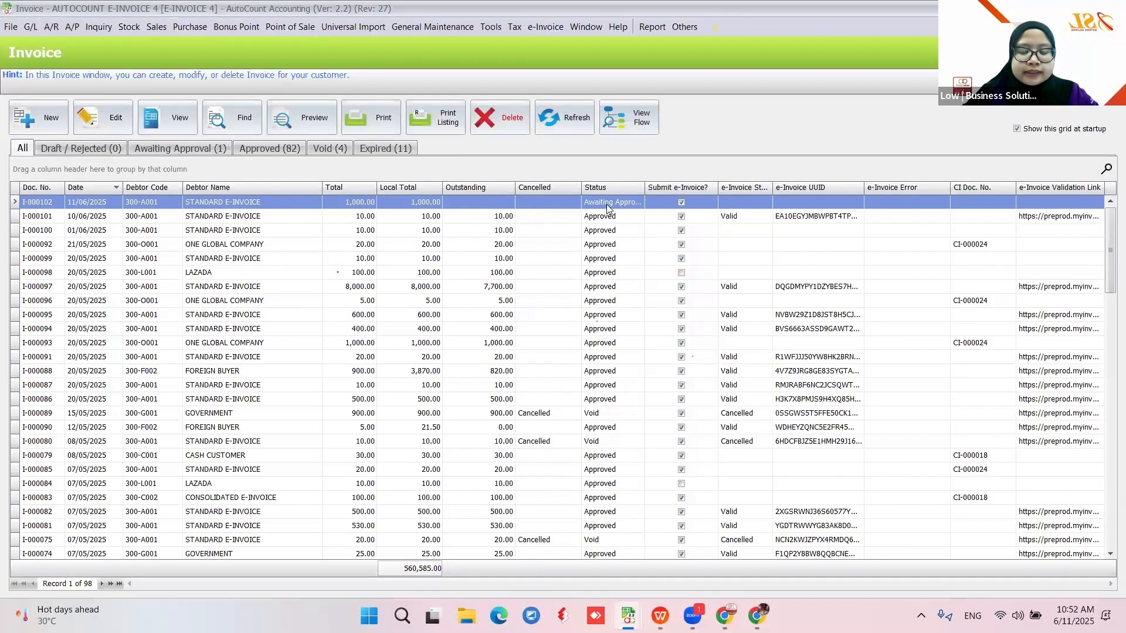
{"action": "left_click", "coordinate": [99, 116]}
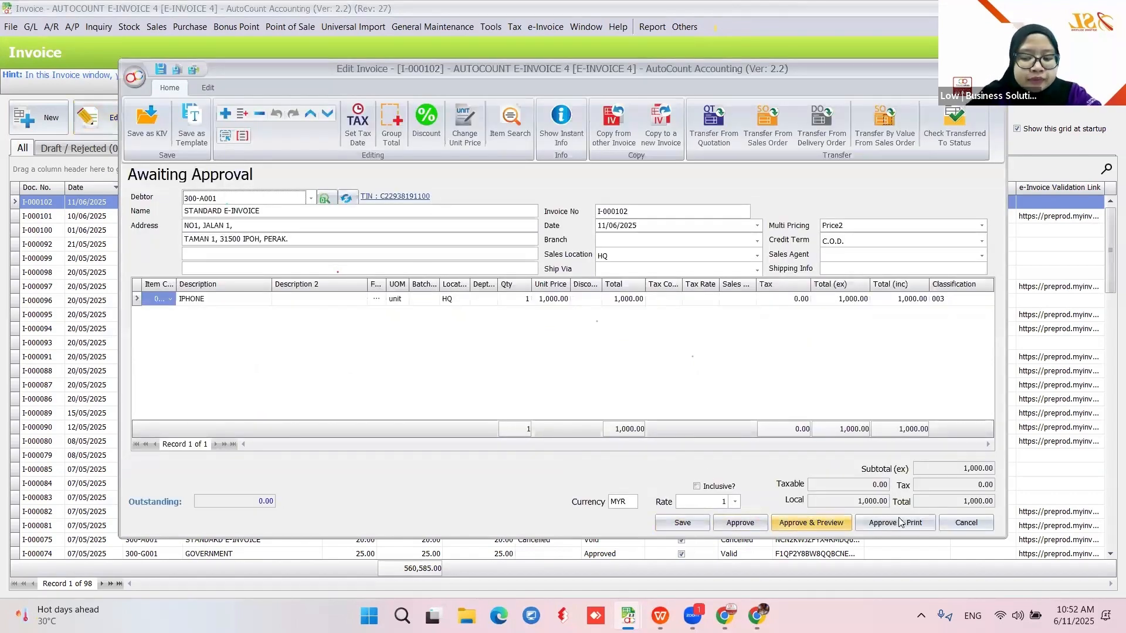
{"action": "left_click", "coordinate": [750, 523]}
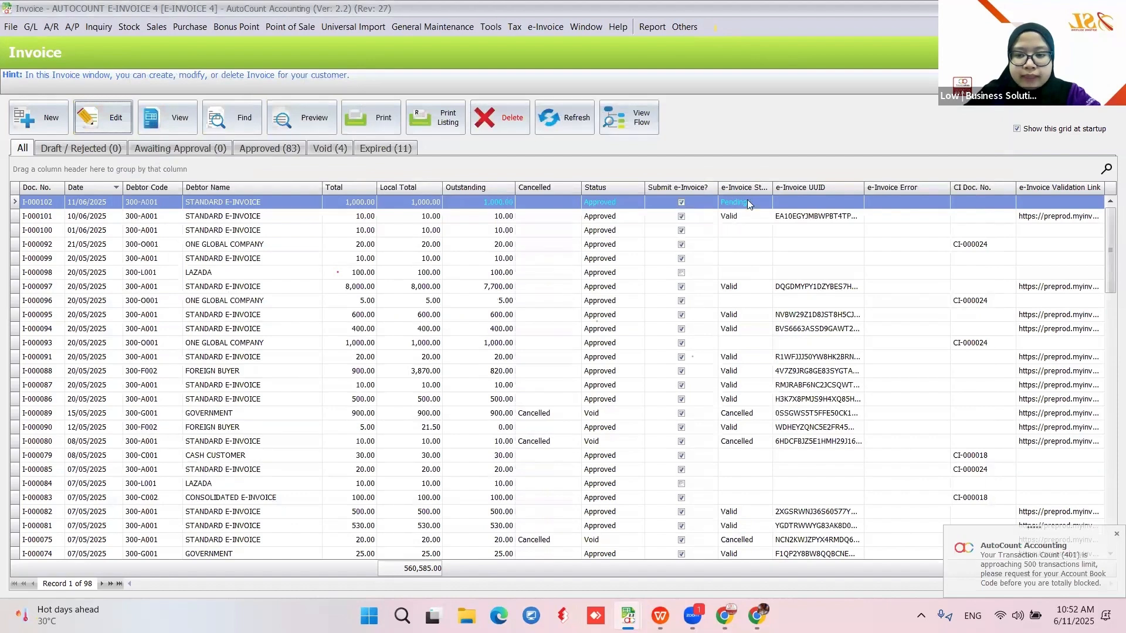
Step: Refresh the invoice list to check the e-Invoice status and view the newly approved invoice
{"action": "left_click", "coordinate": [557, 124]}
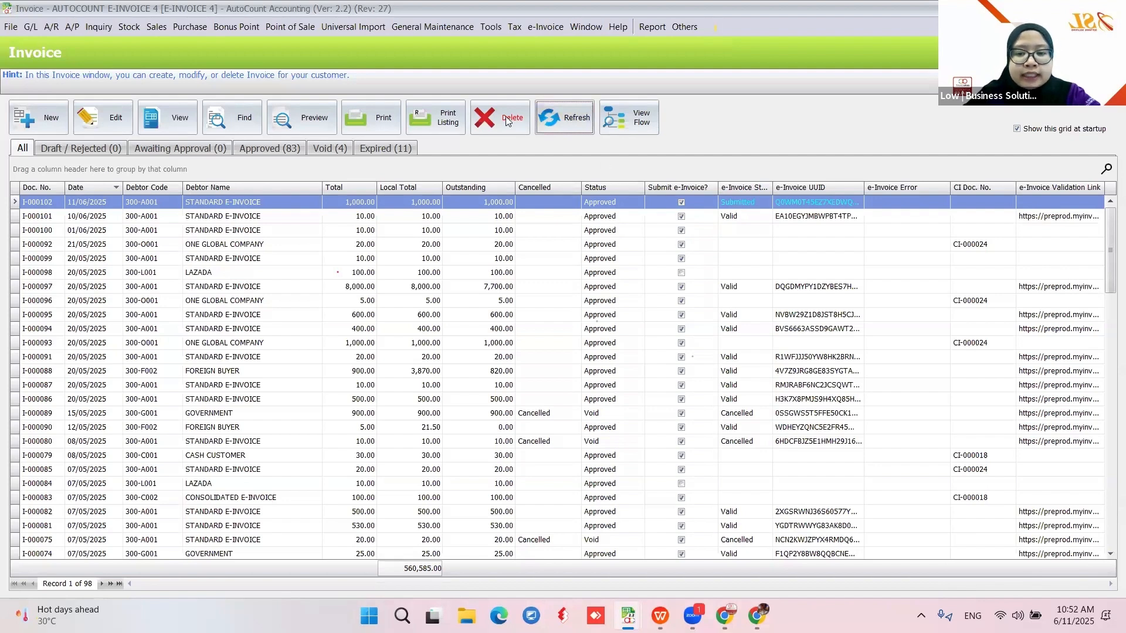
{"action": "left_click", "coordinate": [559, 123]}
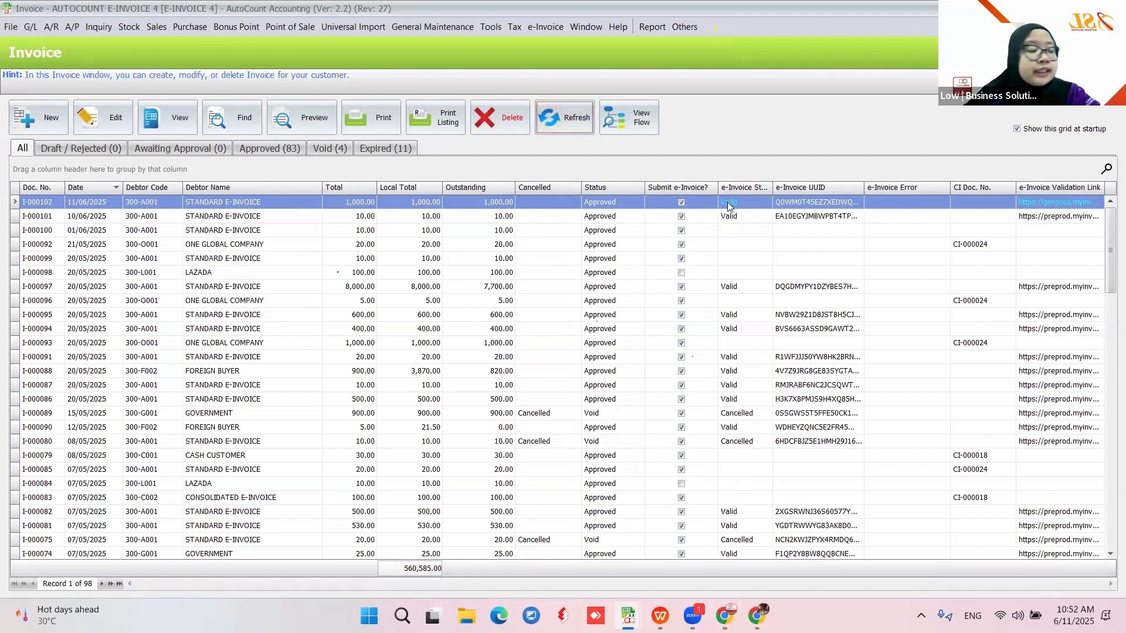
{"action": "left_click", "coordinate": [155, 123]}
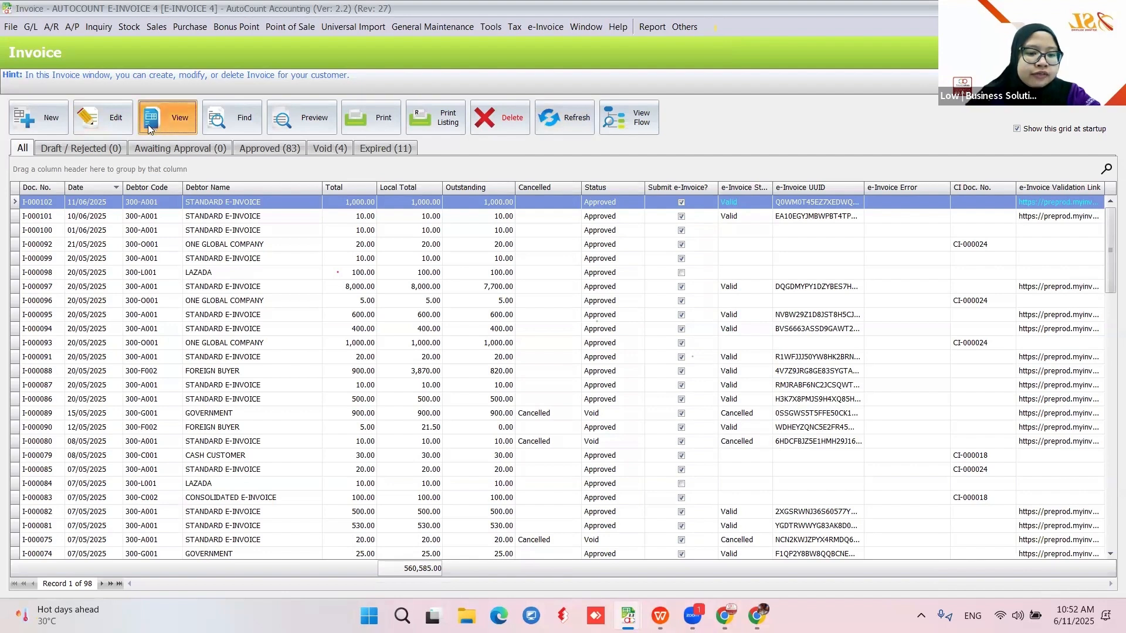
{"action": "double_click", "coordinate": [366, 206]}
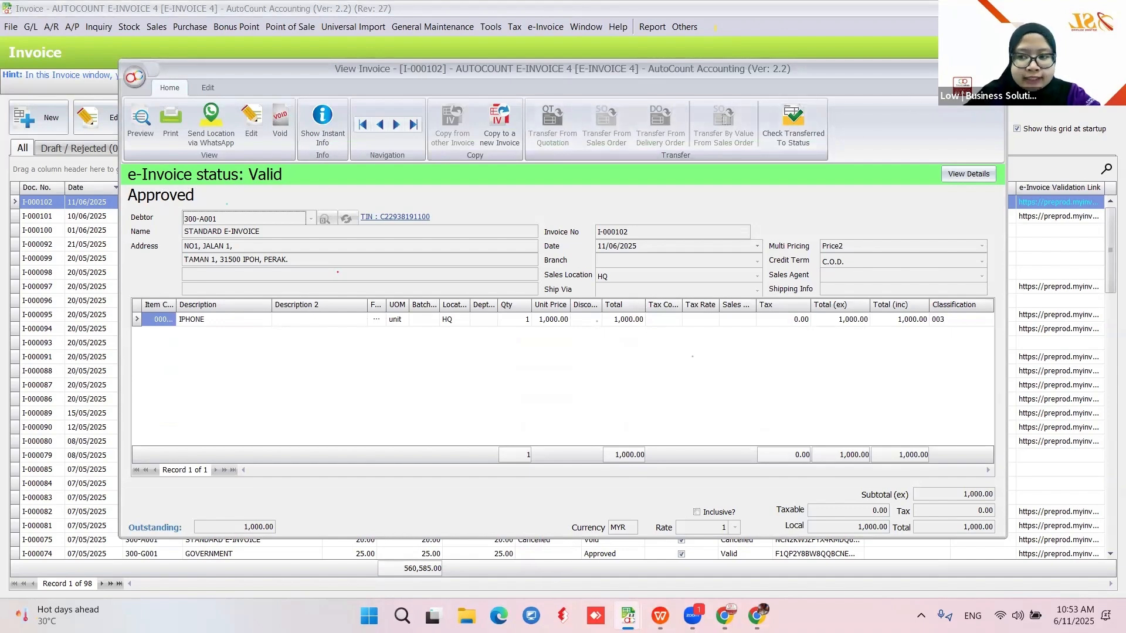
Step: Close the invoice view and preview invoice I-000102 using the Invoice (Malaysia e-Invoice) report format
{"action": "left_click", "coordinate": [994, 69]}
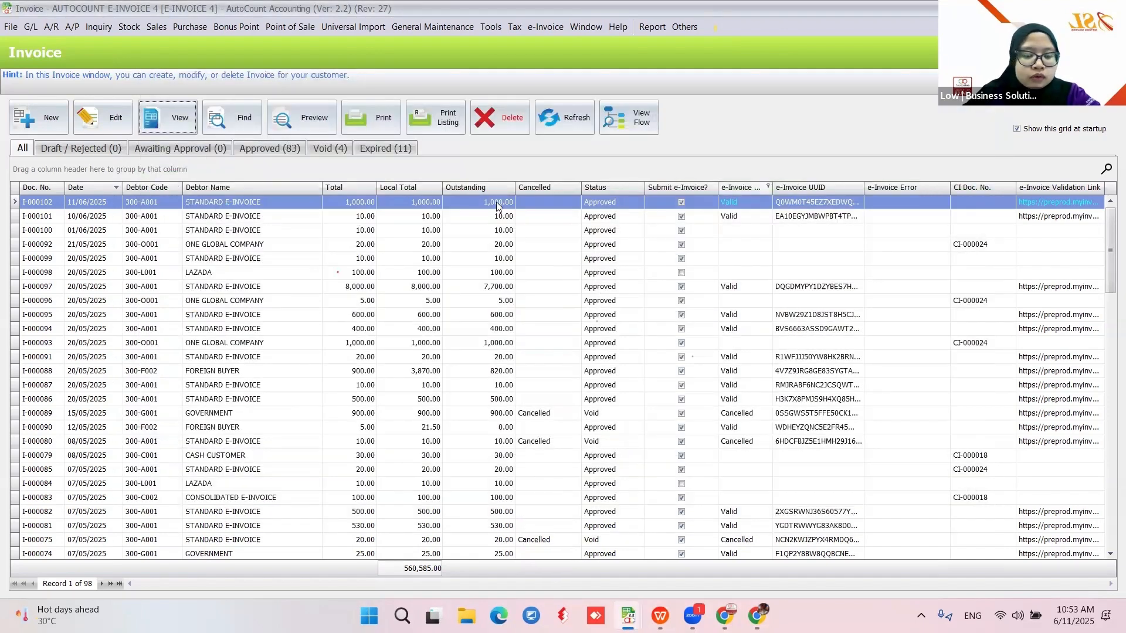
{"action": "left_click", "coordinate": [313, 120]}
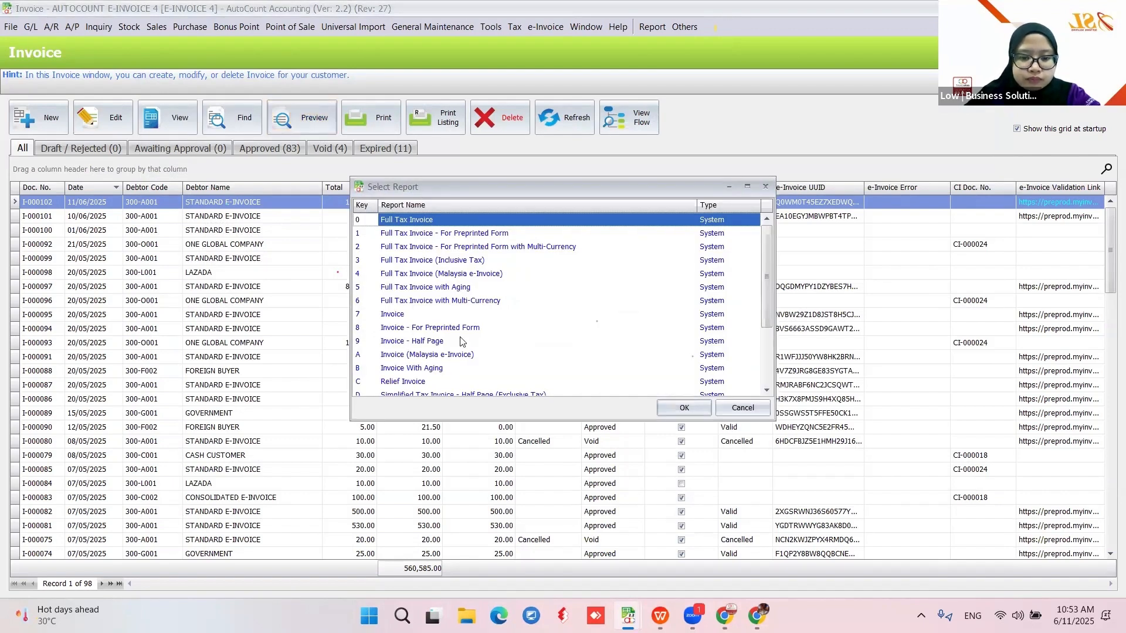
{"action": "left_click", "coordinate": [421, 355]}
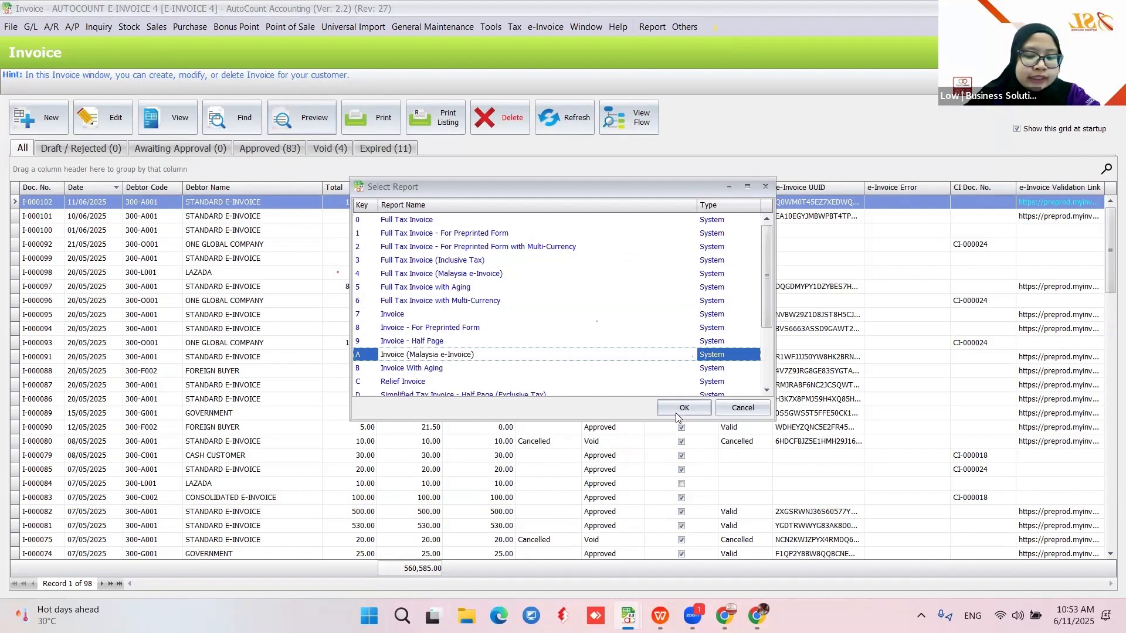
{"action": "left_click", "coordinate": [447, 273]}
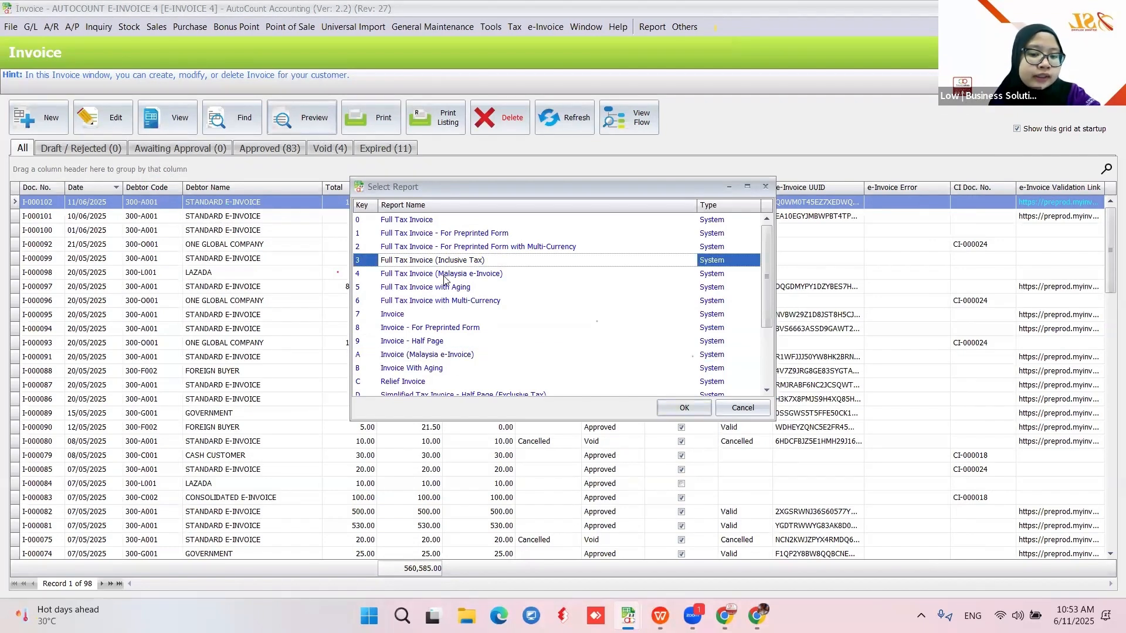
{"action": "left_click", "coordinate": [458, 357]}
{"action": "left_click", "coordinate": [460, 275]}
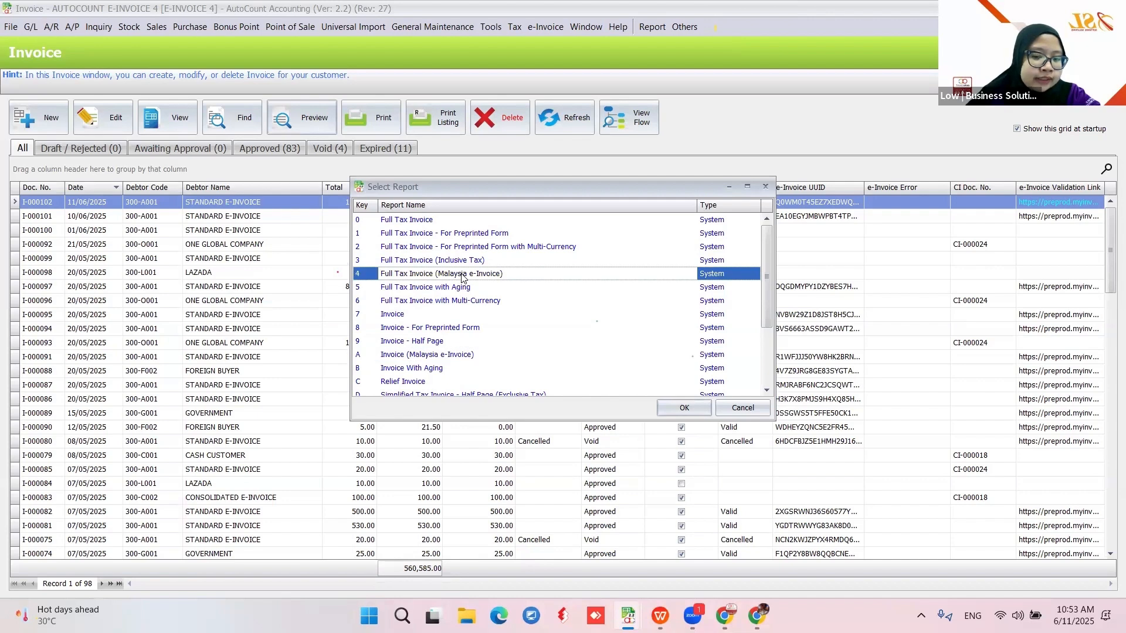
{"action": "left_click", "coordinate": [460, 355]}
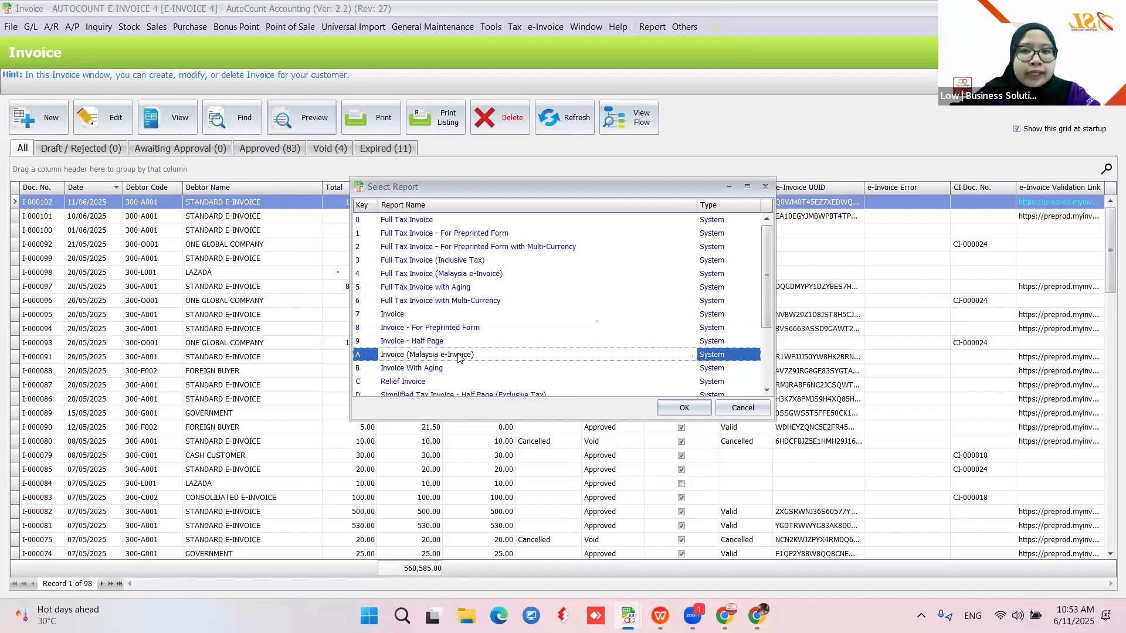
{"action": "left_click", "coordinate": [682, 407]}
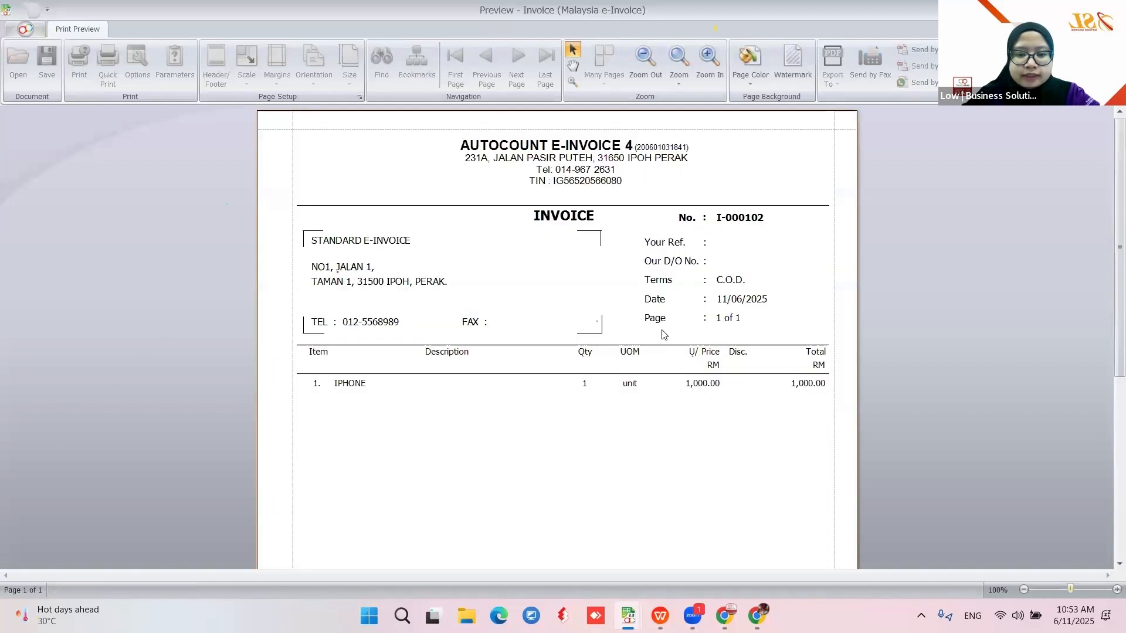
Step: Follow the LHDN validation QR code on the previewed invoice to its MyInvois Portal page, check it, and return to close the preview
{"action": "scroll", "coordinate": [660, 332], "scroll_direction": "down", "scroll_amount": 5}
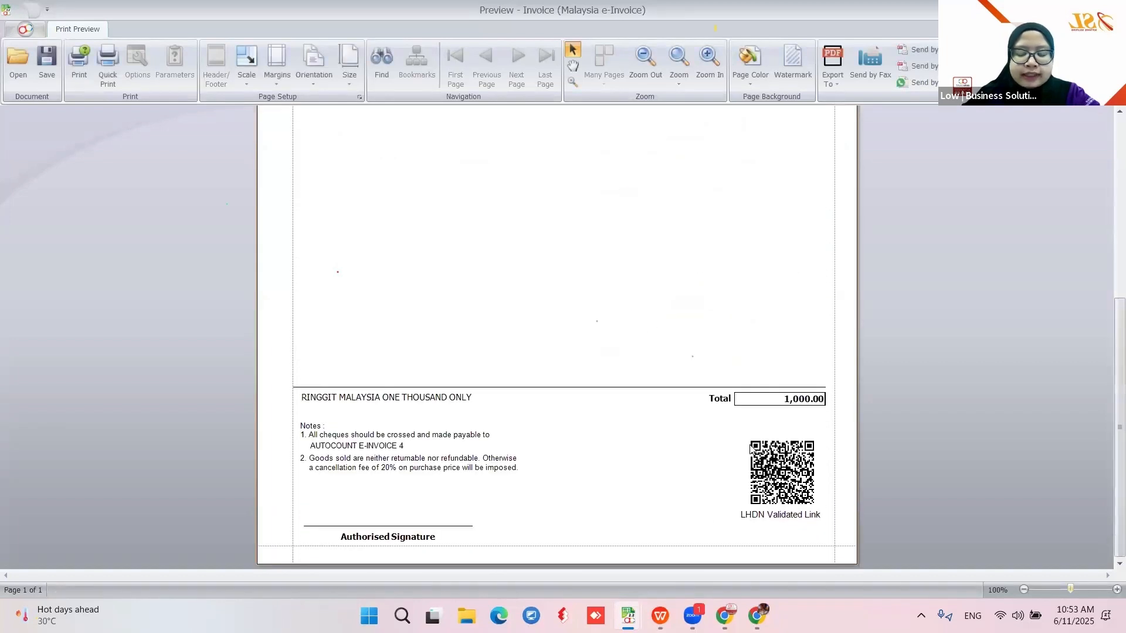
{"action": "left_click", "coordinate": [792, 485]}
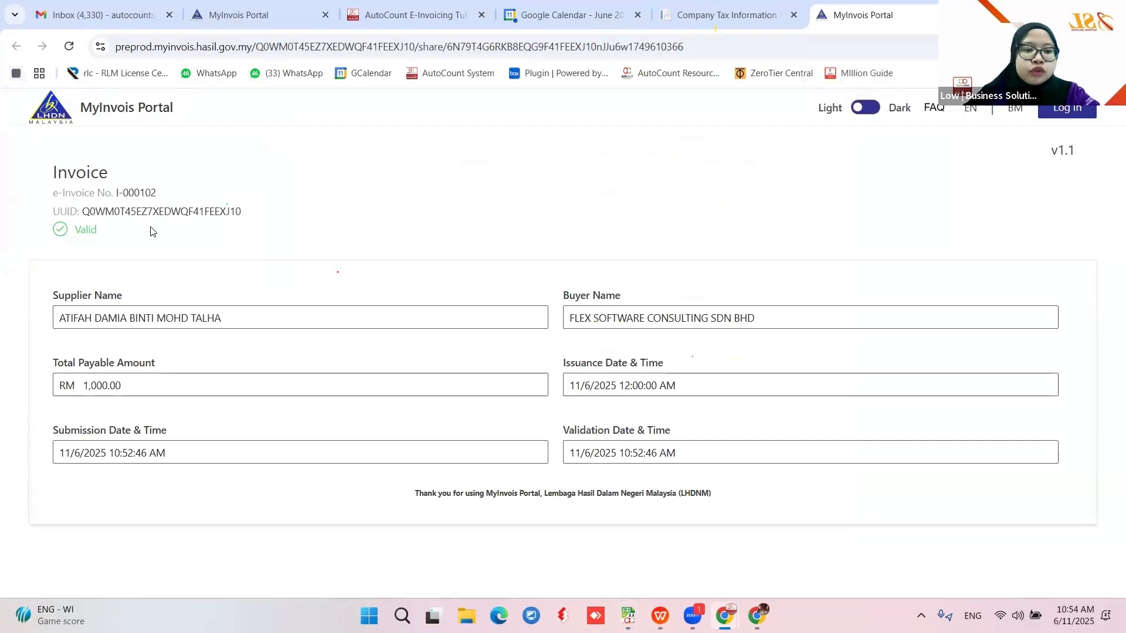
{"action": "left_click", "coordinate": [1041, 15]}
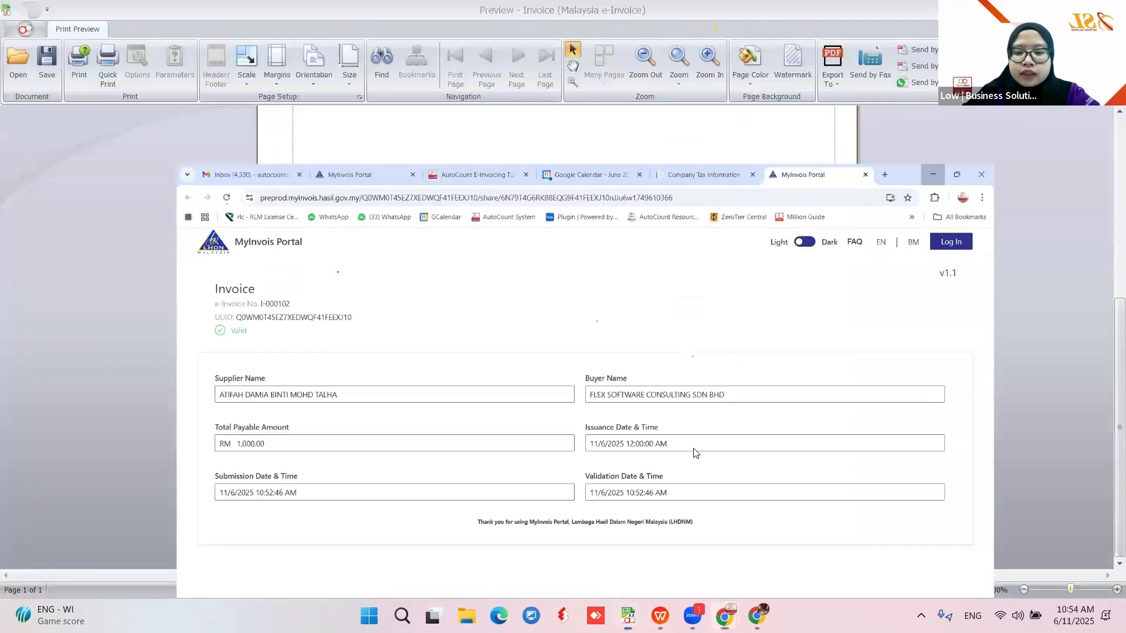
{"action": "scroll", "coordinate": [656, 373], "scroll_direction": "up", "scroll_amount": 5}
{"action": "scroll", "coordinate": [658, 376], "scroll_direction": "up", "scroll_amount": 1}
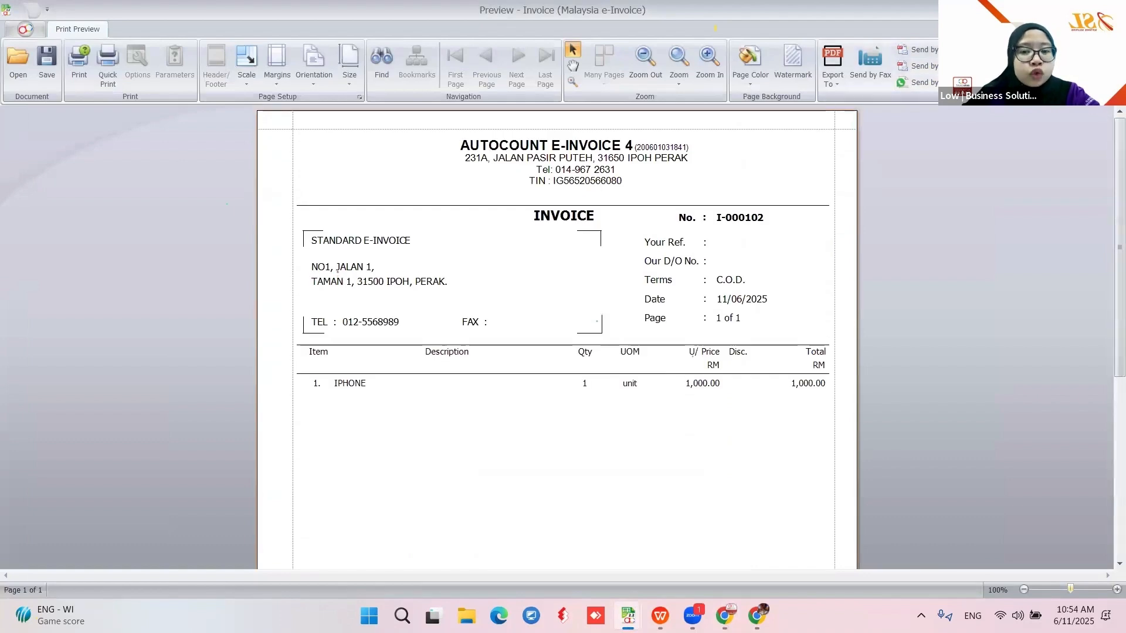
{"action": "key", "text": "Escape"}
Step: Examine the Auto Email Validated e-Invoice settings and their default reports, leaving all e-Invoice settings dialogs without changes
{"action": "left_click", "coordinate": [545, 27]}
{"action": "left_click", "coordinate": [557, 42]}
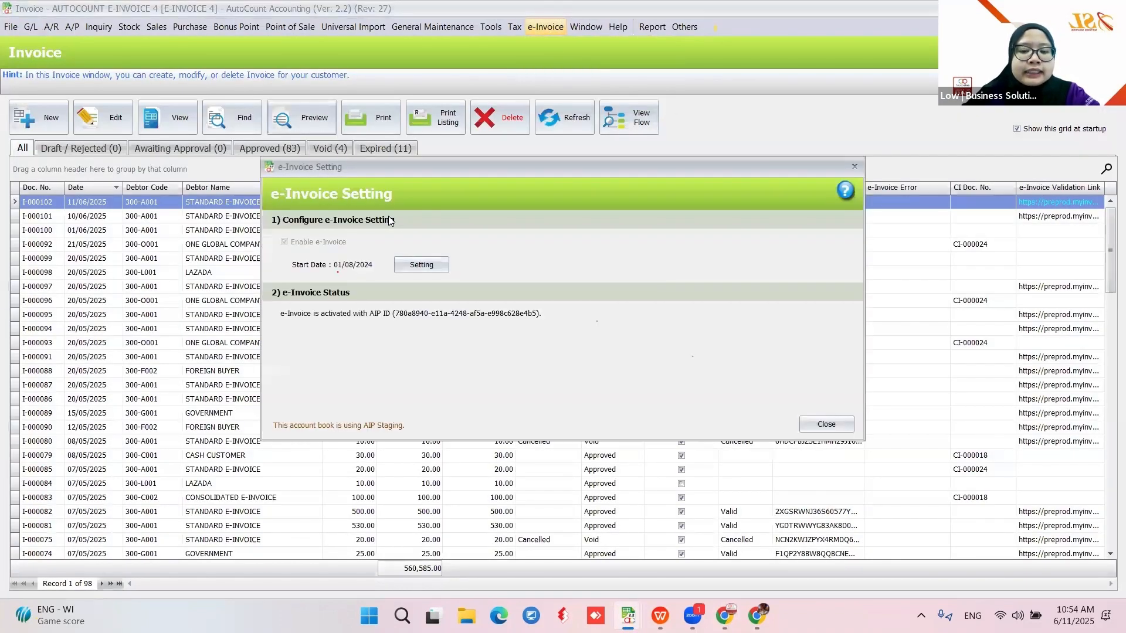
{"action": "left_click", "coordinate": [423, 265]}
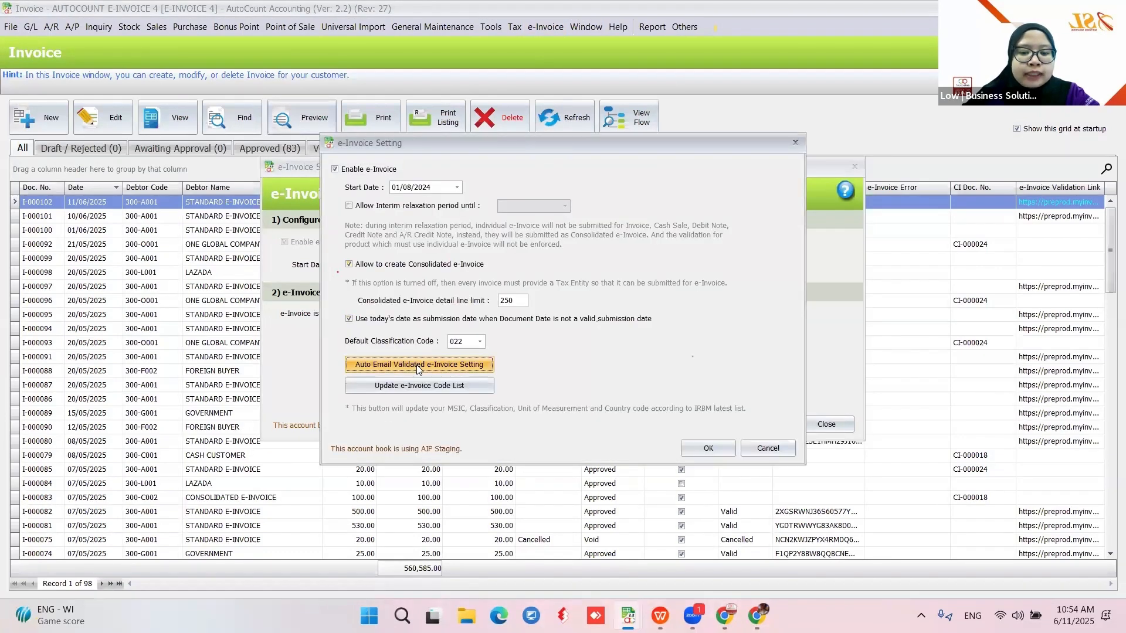
{"action": "left_click", "coordinate": [418, 366]}
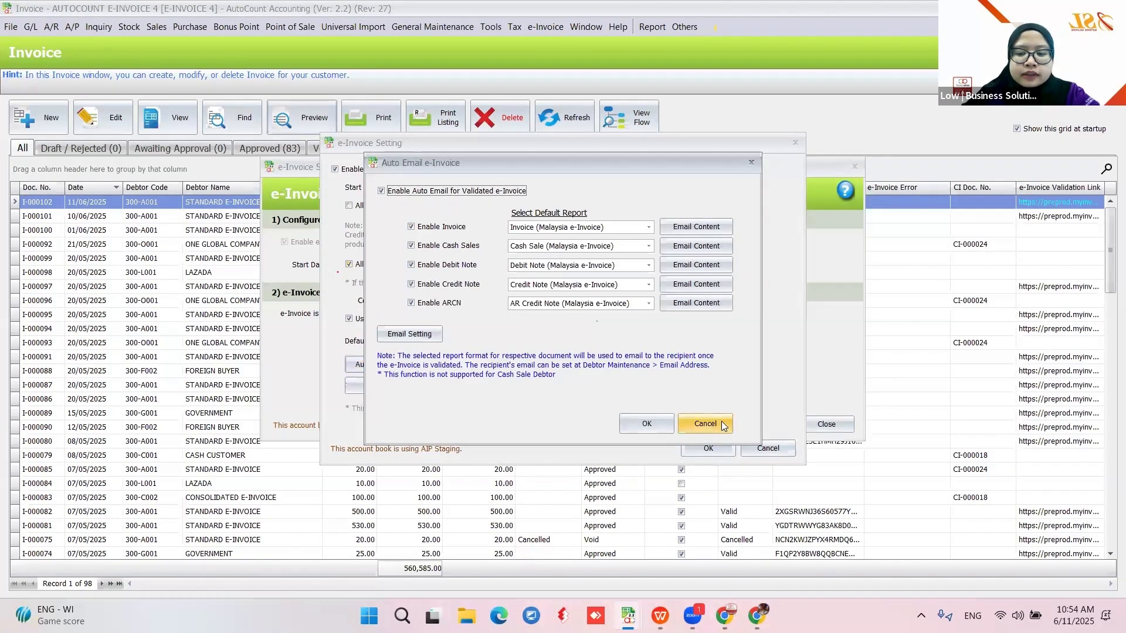
{"action": "left_click", "coordinate": [723, 426]}
{"action": "left_click", "coordinate": [767, 448]}
{"action": "left_click", "coordinate": [826, 424]}
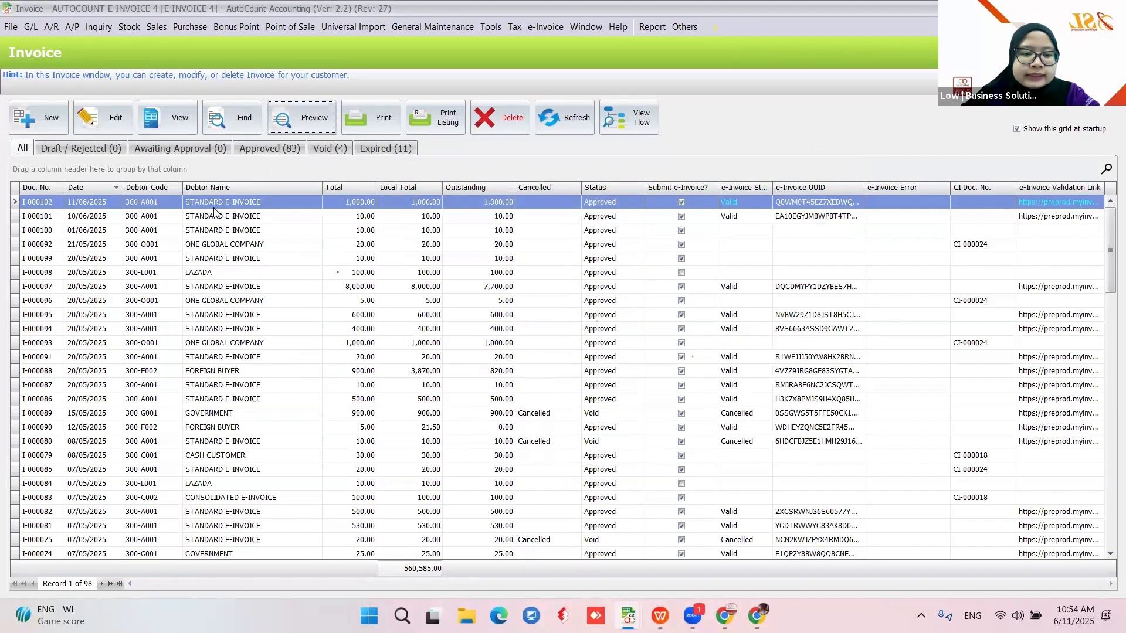
Step: View the STANDARD E-INVOICE debtor account to check its email address, closing the account and debtor list after viewing
{"action": "left_click", "coordinate": [49, 29]}
{"action": "left_click", "coordinate": [58, 45]}
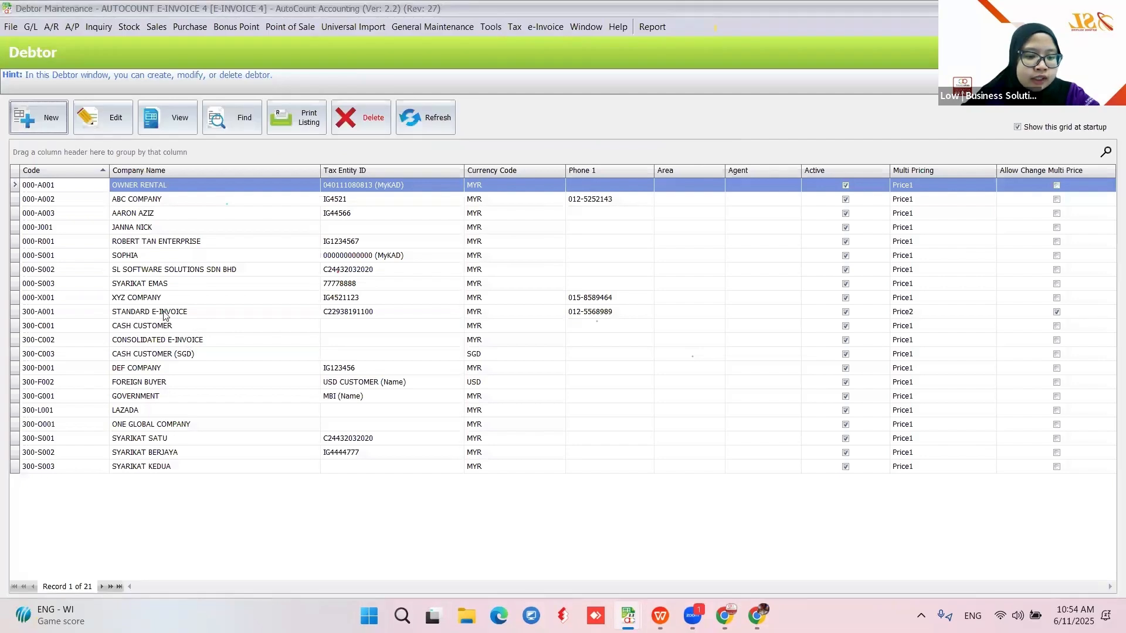
{"action": "left_click", "coordinate": [164, 317]}
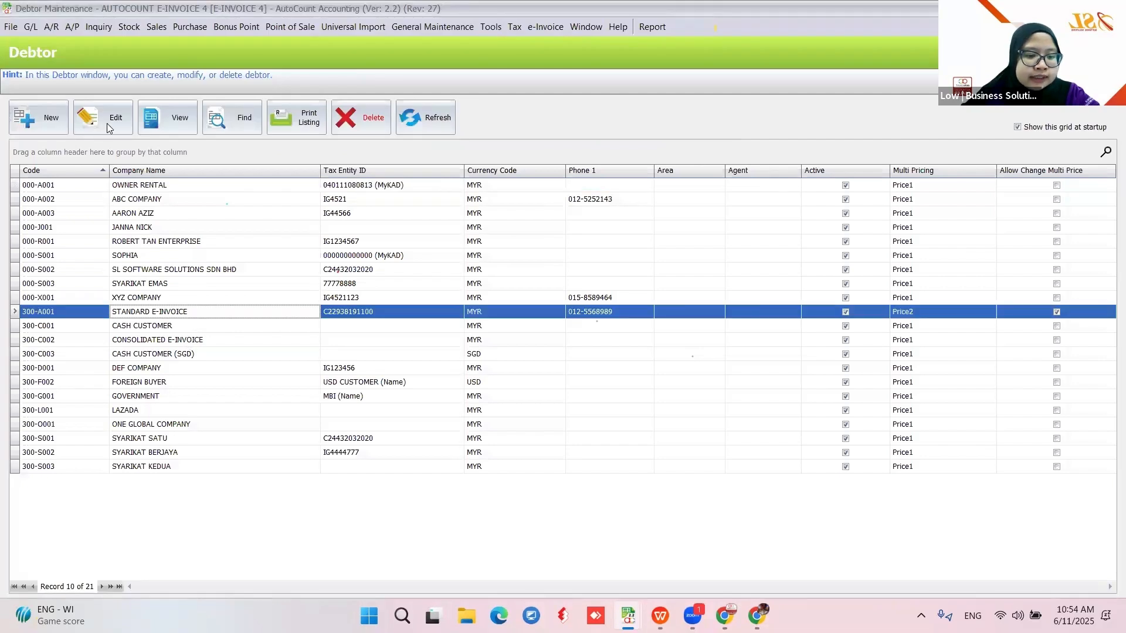
{"action": "left_click", "coordinate": [168, 117]}
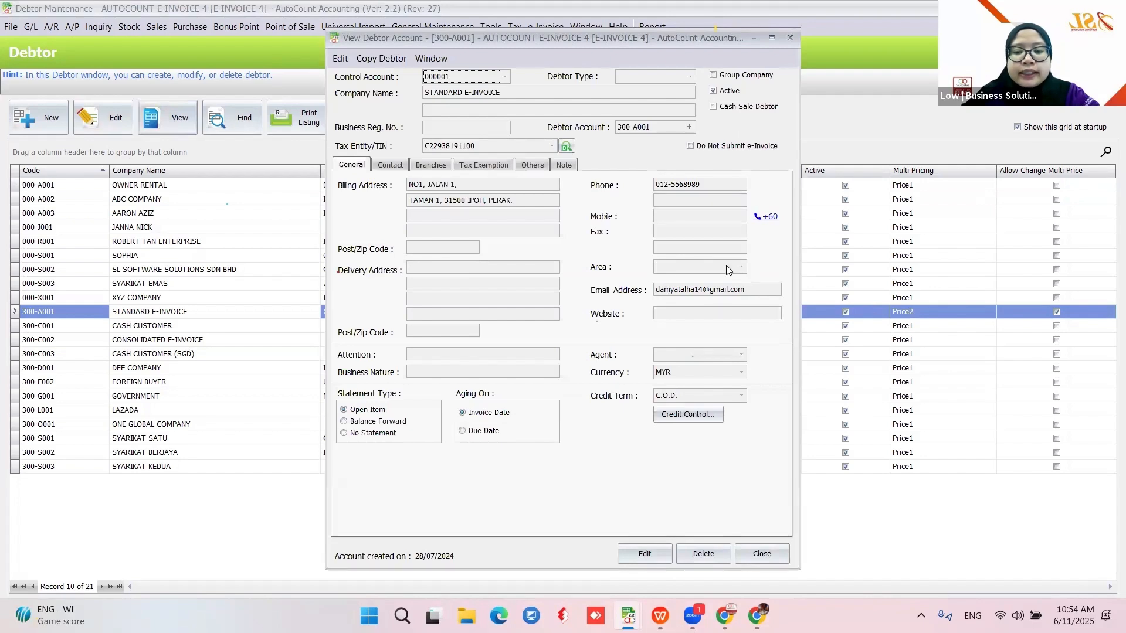
{"action": "left_click", "coordinate": [760, 553]}
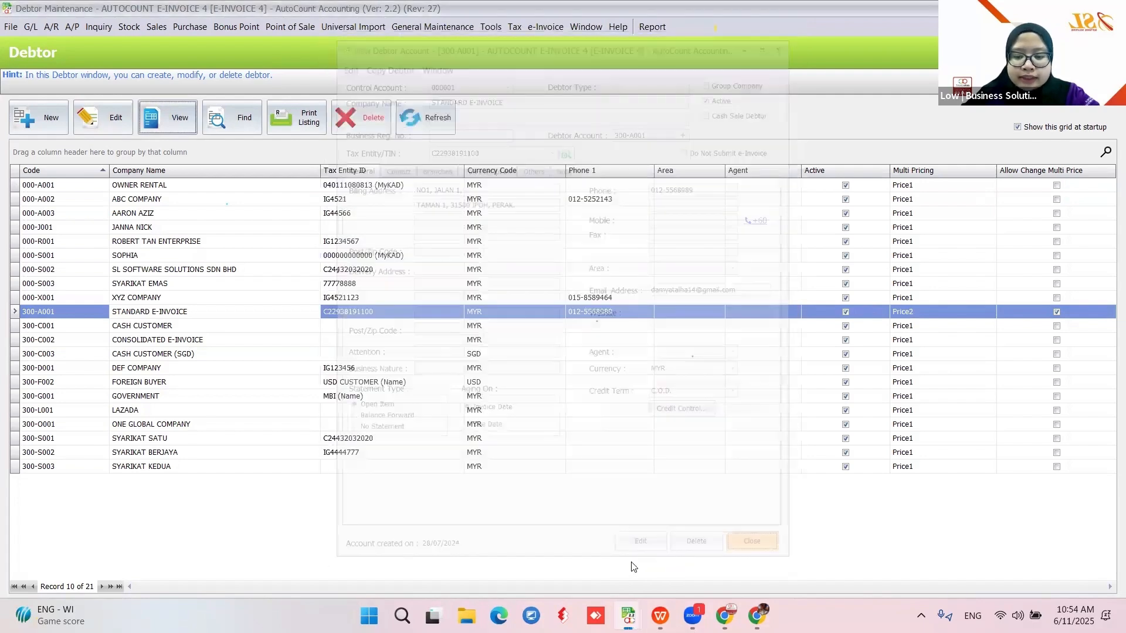
{"action": "key", "text": "Escape"}
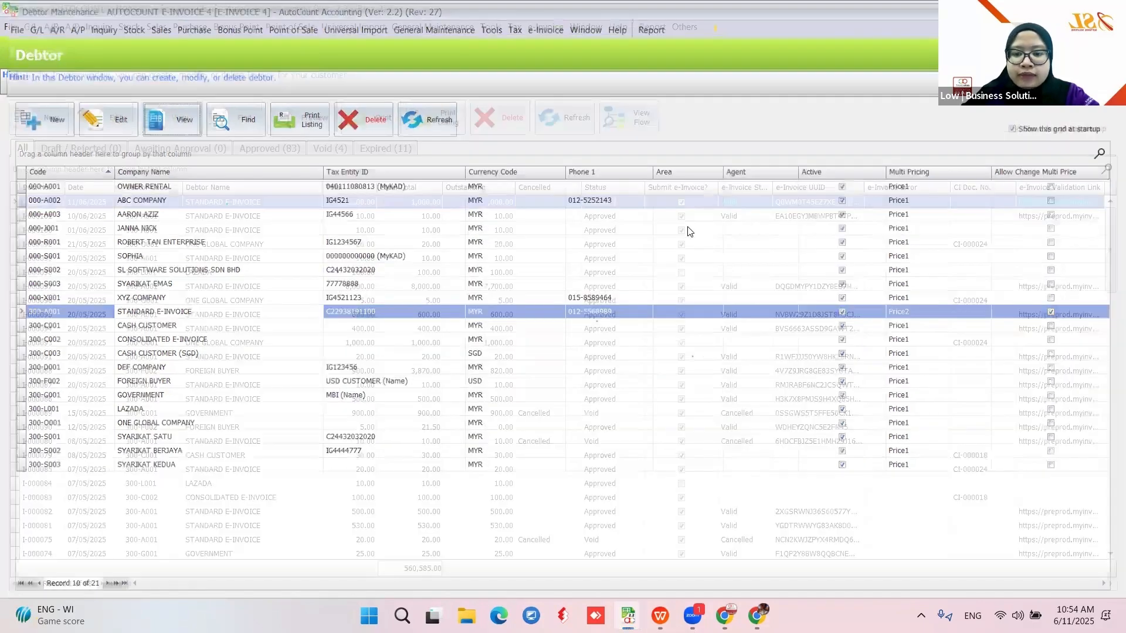
Step: Switch to the customer's Gmail inbox in Chrome and read the message "e-Invoice I-000102 from AUTOCOUNT E-INVOICE 4"
{"action": "left_click", "coordinate": [757, 615]}
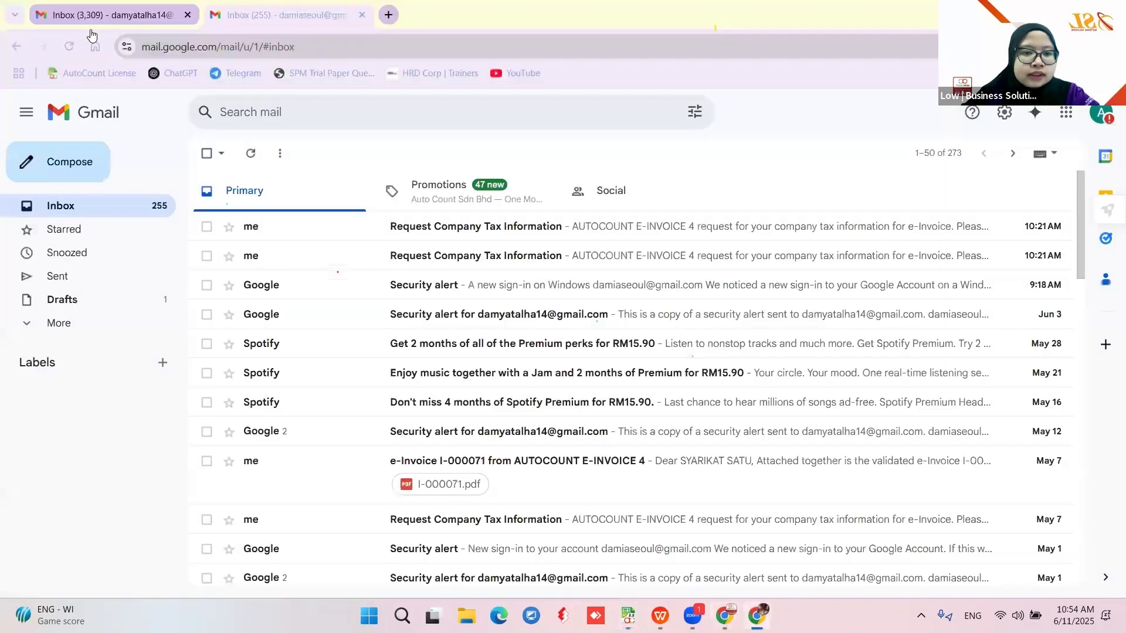
{"action": "left_click", "coordinate": [91, 20]}
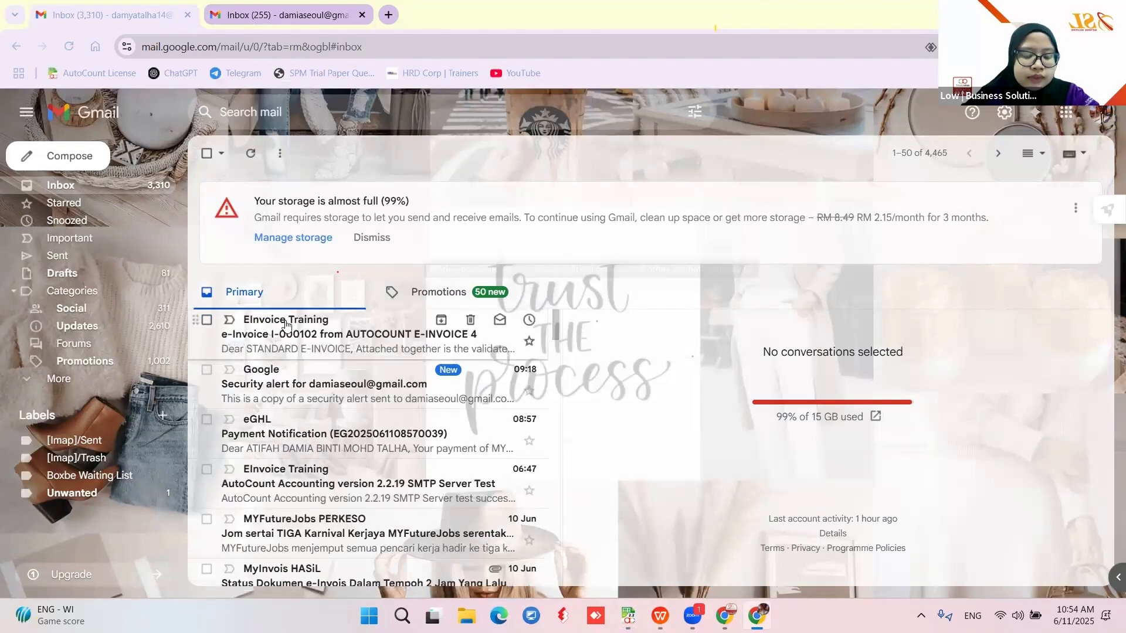
{"action": "left_click", "coordinate": [279, 327]}
{"action": "mouse_move", "coordinate": [279, 327]}
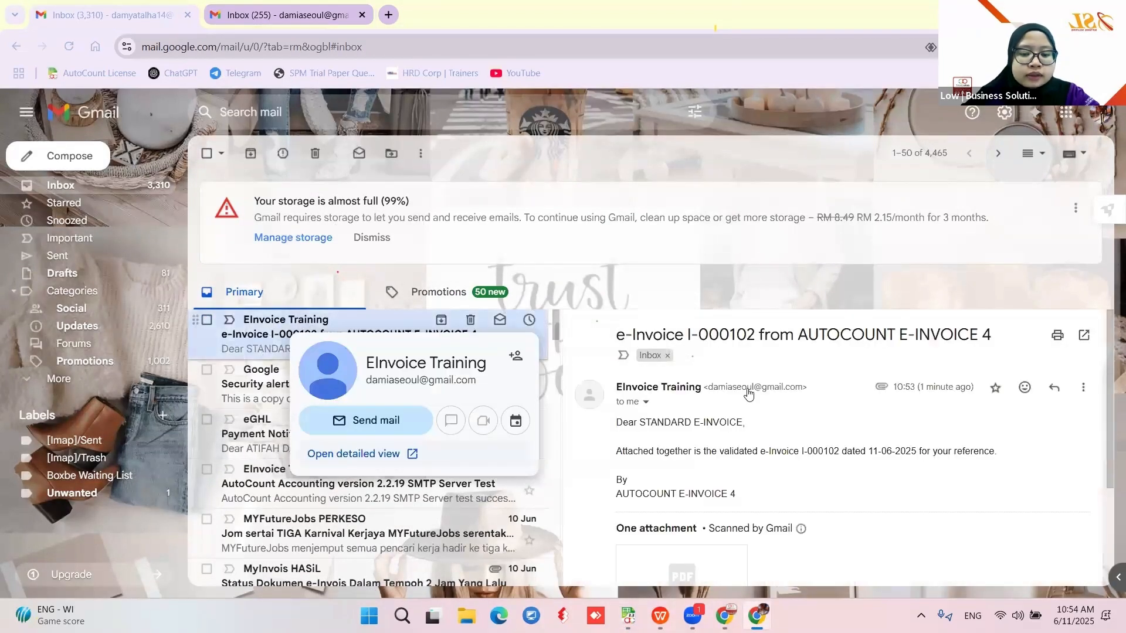
{"action": "scroll", "coordinate": [641, 357], "scroll_direction": "down", "scroll_amount": 1}
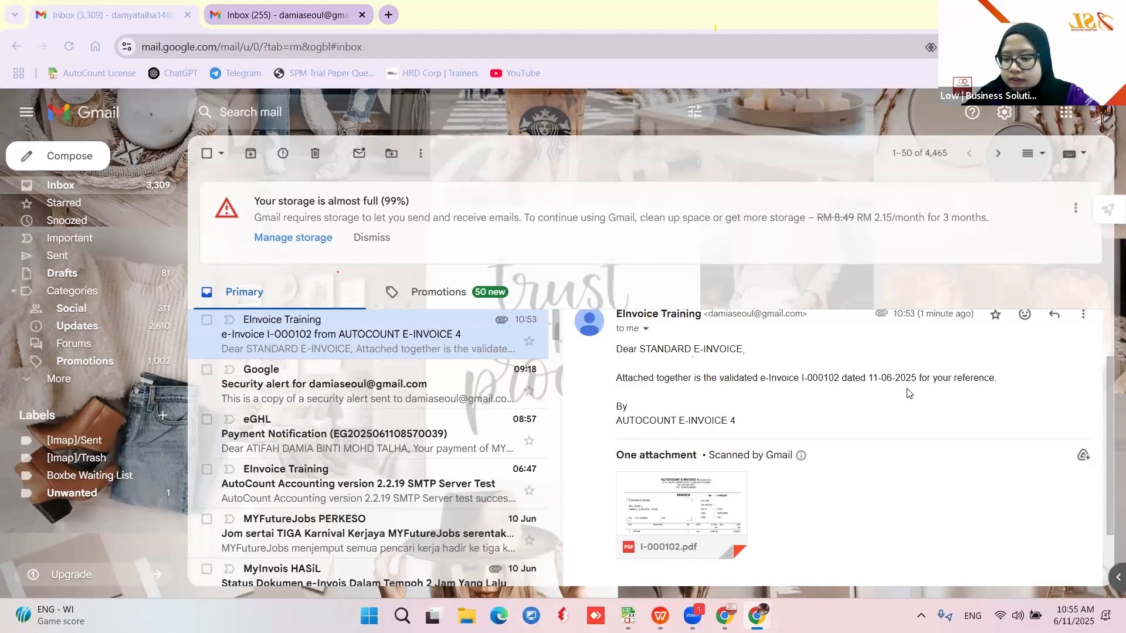
{"action": "scroll", "coordinate": [760, 435], "scroll_direction": "down", "scroll_amount": 1}
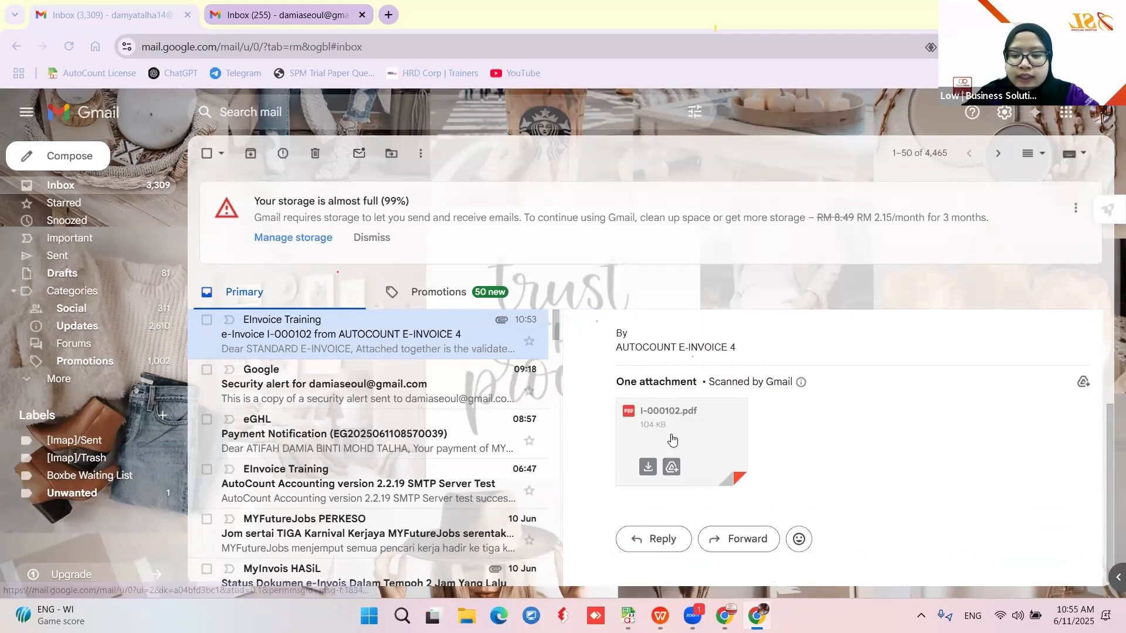
Step: Review the attached I-000102.pdf through to the validation QR code, close it and switch back to AutoCount Accounting
{"action": "left_click", "coordinate": [681, 439]}
{"action": "scroll", "coordinate": [674, 361], "scroll_direction": "down", "scroll_amount": 5}
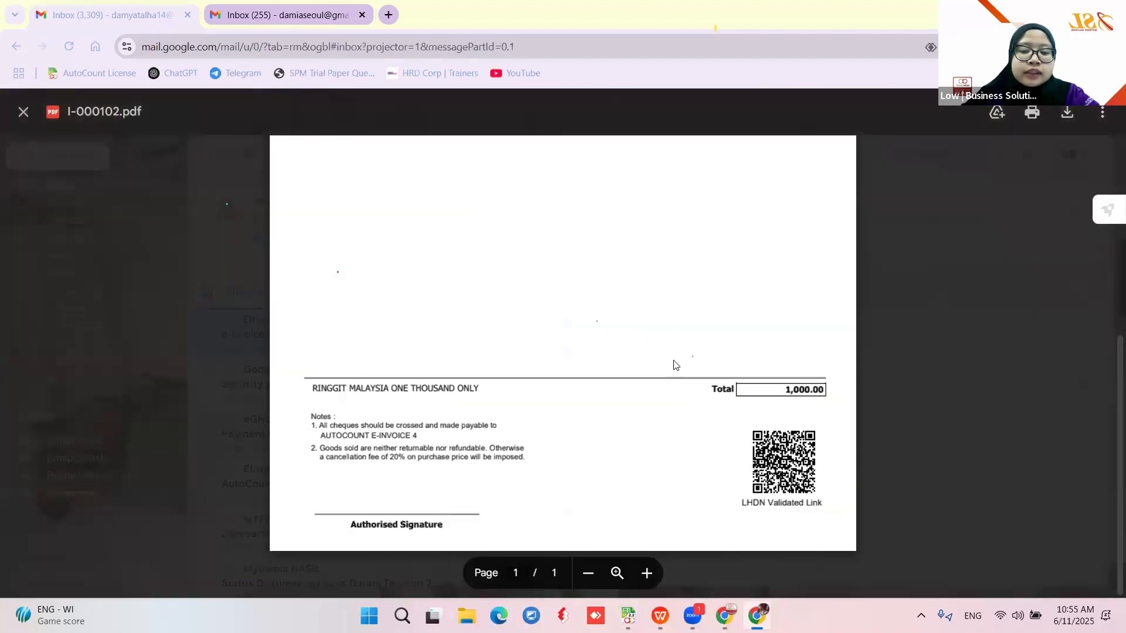
{"action": "scroll", "coordinate": [674, 362], "scroll_direction": "up", "scroll_amount": 5}
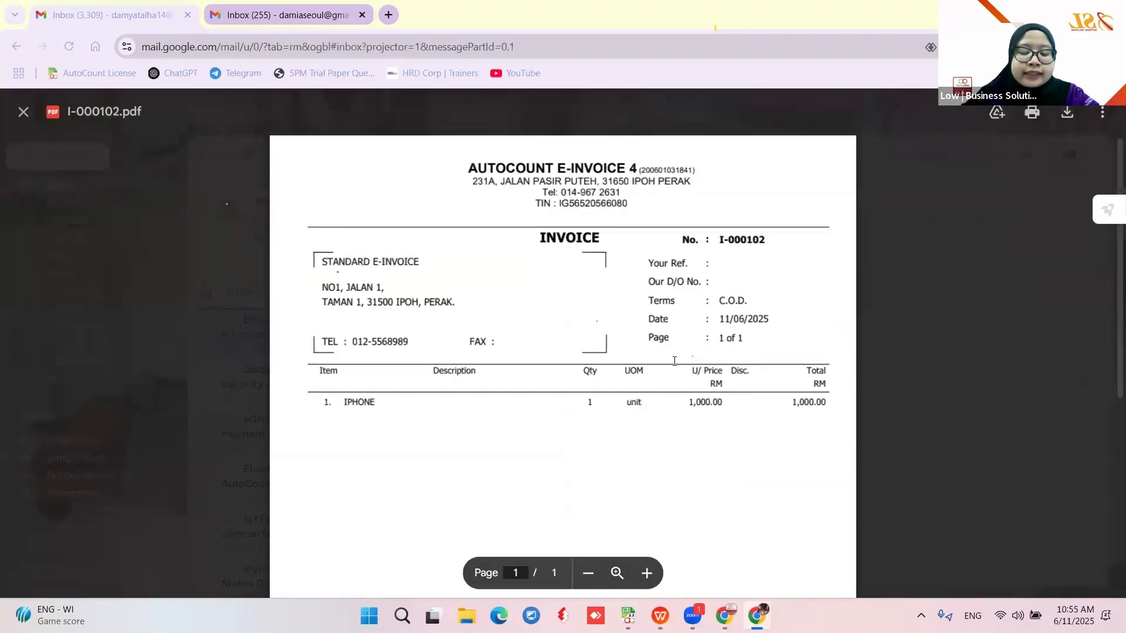
{"action": "left_click", "coordinate": [219, 377]}
{"action": "key", "text": "alt+Tab"}
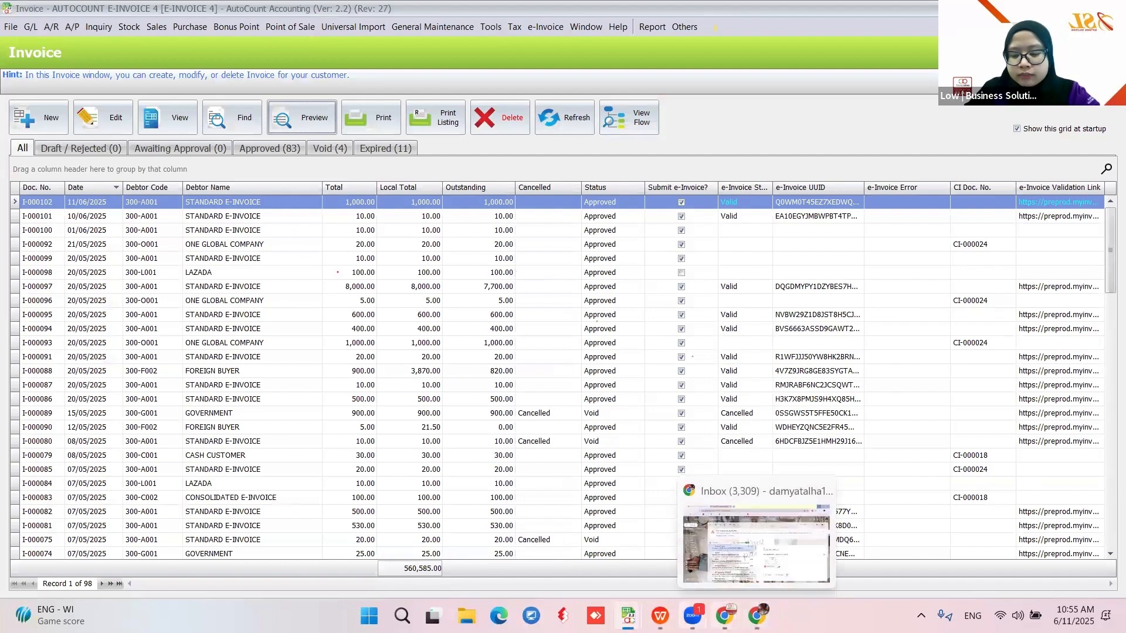
Step: Switch to the sales user's AUTOCOUNT E-INVOICE 4 session and refresh its invoice list
{"action": "mouse_move", "coordinate": [628, 615]}
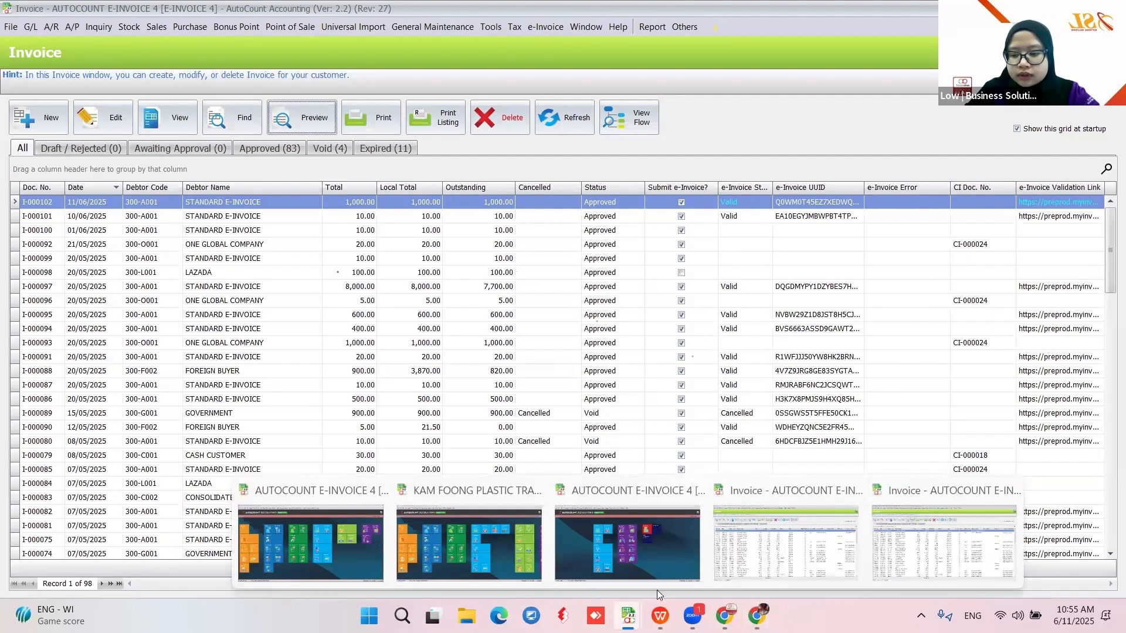
{"action": "left_click", "coordinate": [649, 548]}
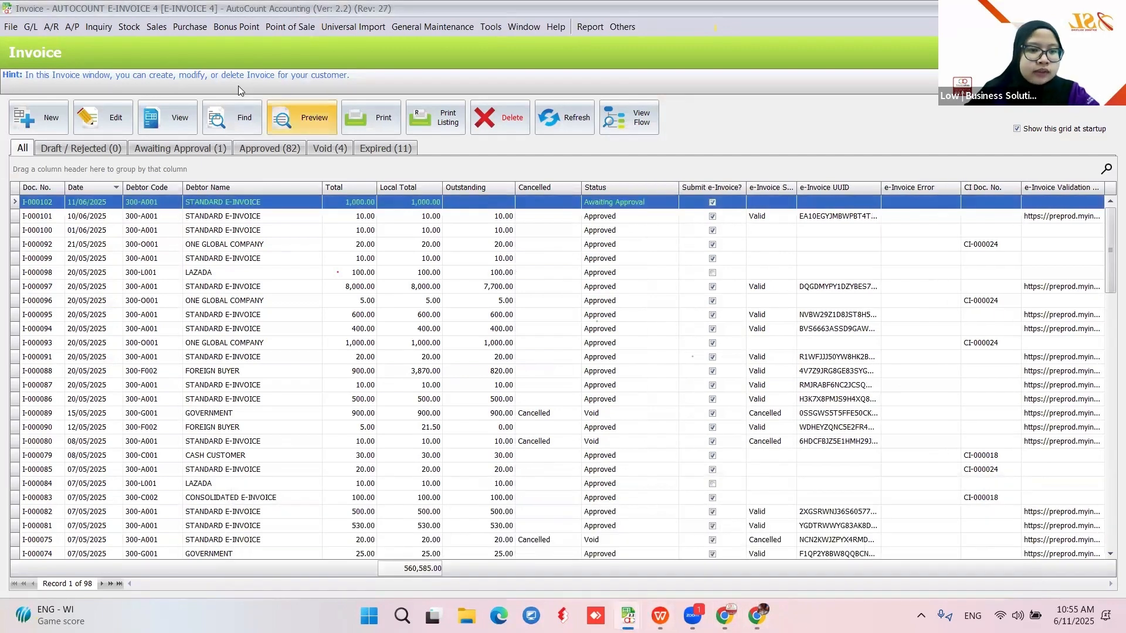
{"action": "left_click", "coordinate": [569, 122]}
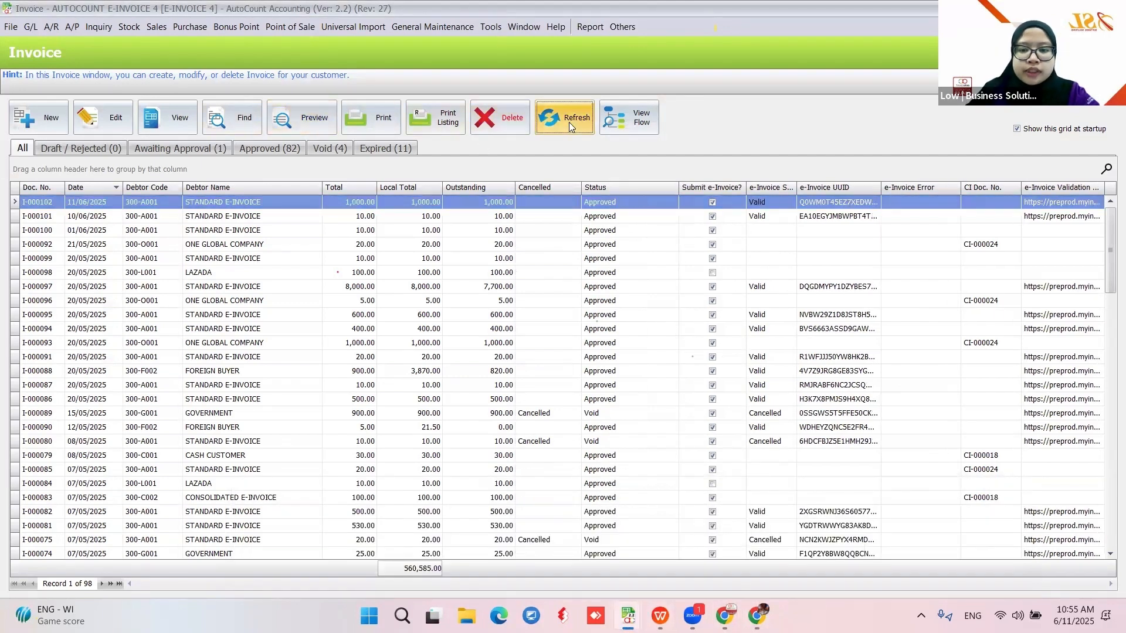
Step: From the sales user's session, preview the approved invoice with Invoice (Malaysia e-Invoice), check its validation QR code and close the preview
{"action": "left_click", "coordinate": [298, 117]}
{"action": "left_click", "coordinate": [427, 354]}
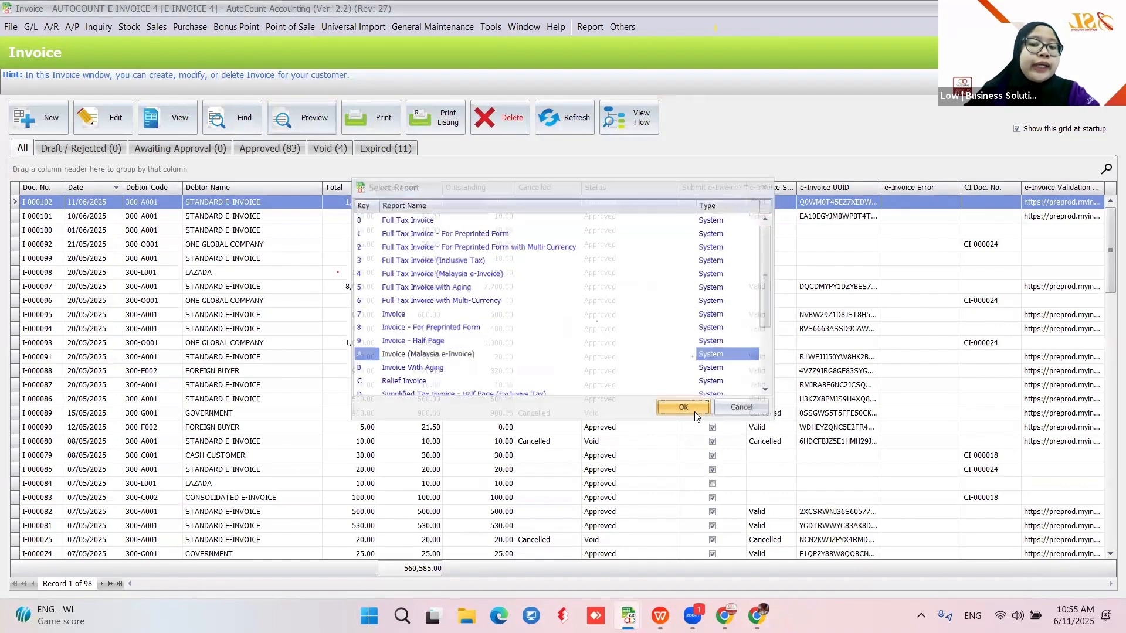
{"action": "left_click", "coordinate": [695, 413]}
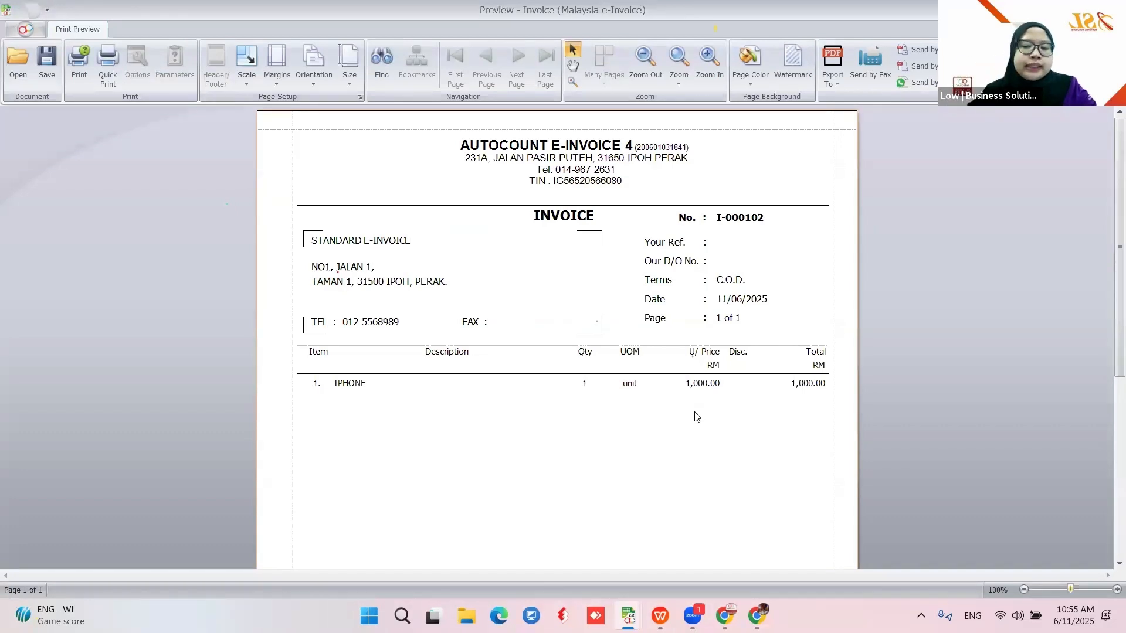
{"action": "scroll", "coordinate": [663, 366], "scroll_direction": "down", "scroll_amount": 5}
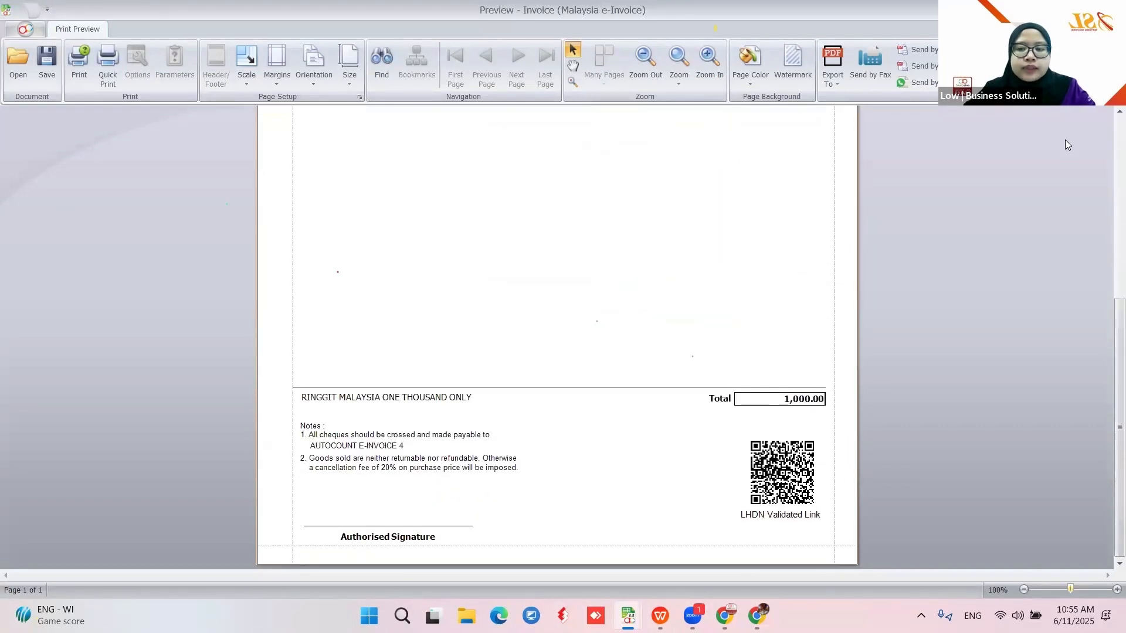
{"action": "left_click", "coordinate": [1111, 9]}
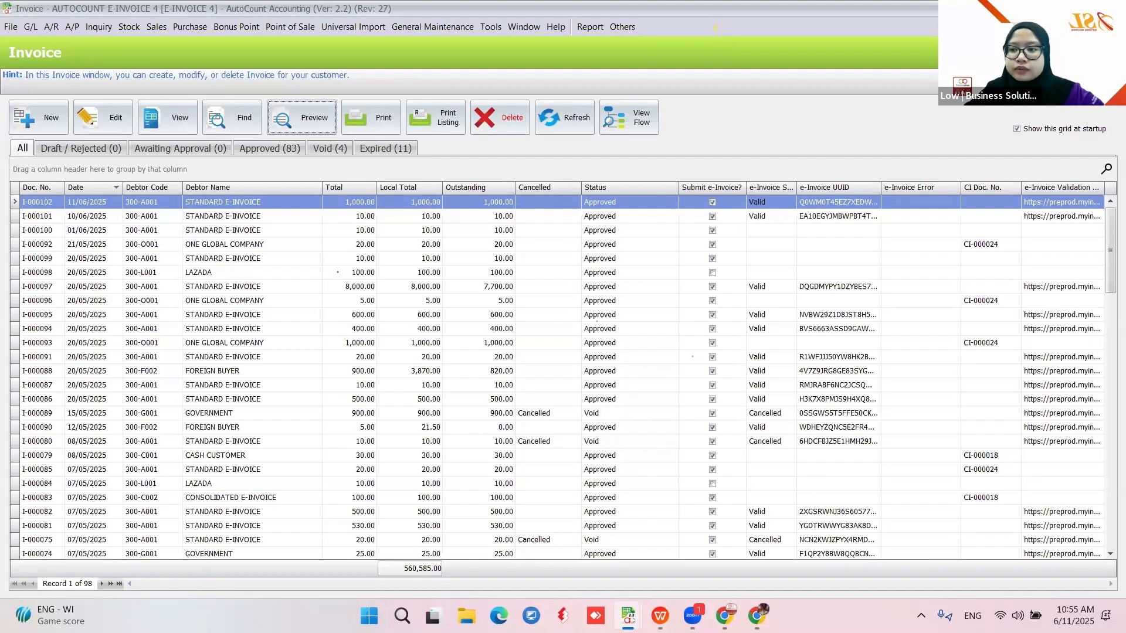
Step: Switch to the sales user's AUTOCOUNT E-INVOICE 4 session showing its invoice list
{"action": "left_click", "coordinate": [627, 616]}
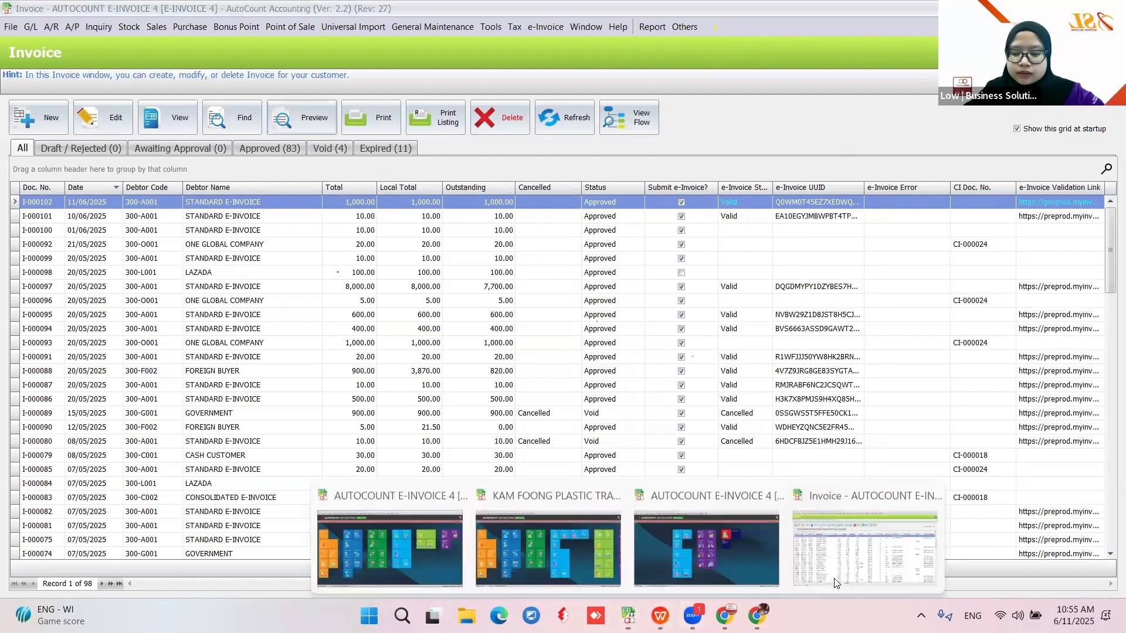
{"action": "left_click", "coordinate": [864, 551]}
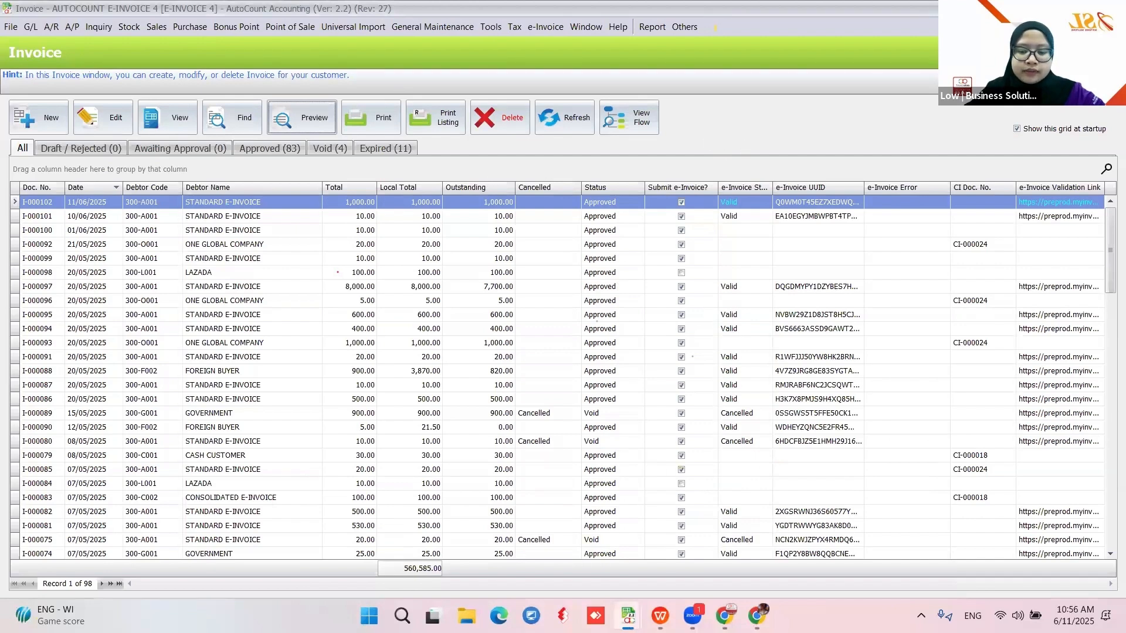
{"action": "left_click", "coordinate": [627, 616]}
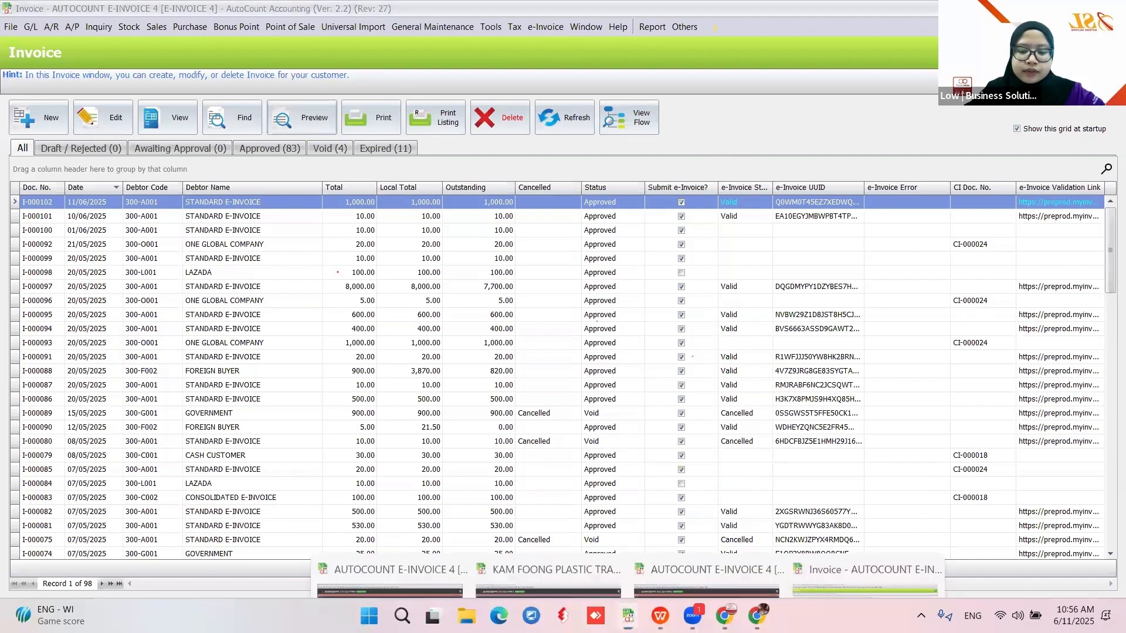
{"action": "left_click", "coordinate": [709, 564]}
{"action": "left_click", "coordinate": [382, 329]}
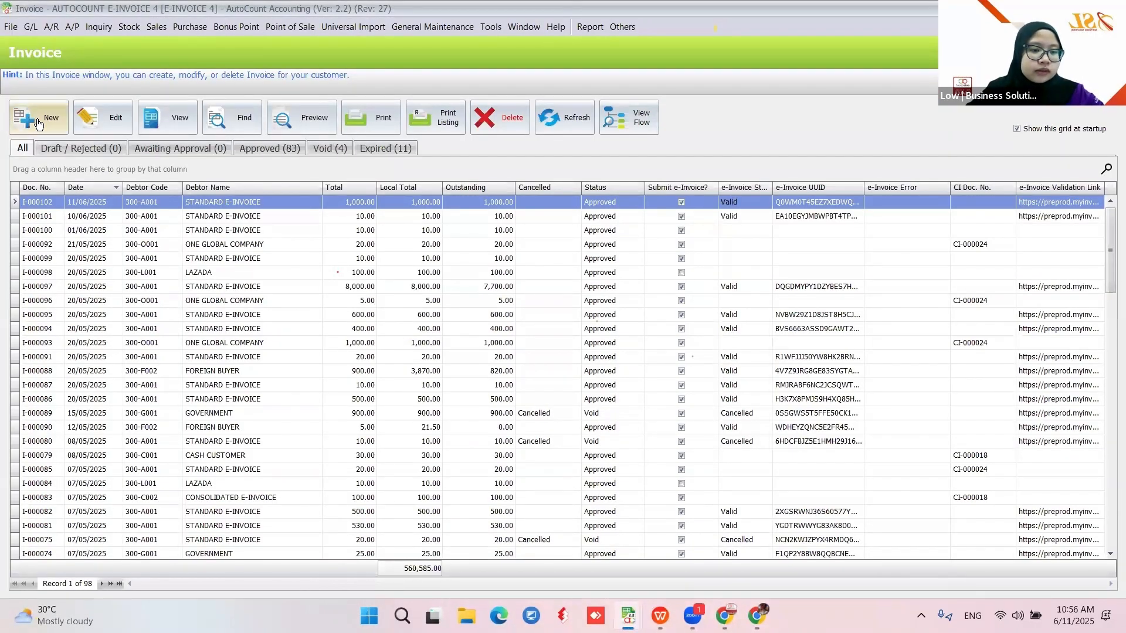
Step: Start a new invoice dated 05/06/2025 for debtor 300-A001 STANDARD E-INVOICE
{"action": "left_click", "coordinate": [38, 123]}
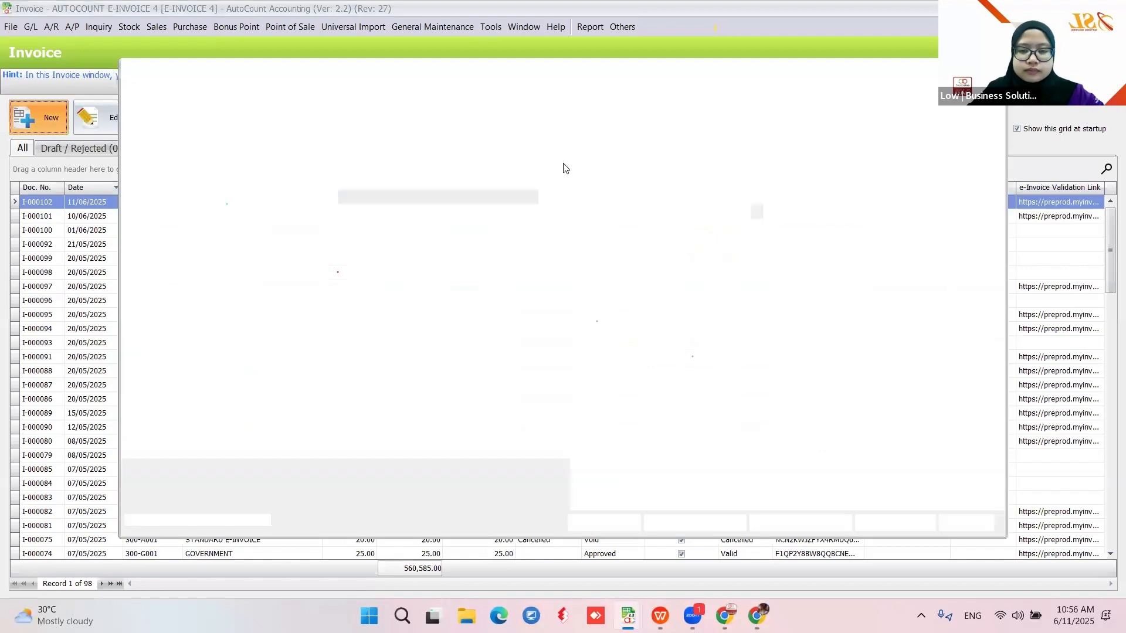
{"action": "left_click", "coordinate": [603, 228]}
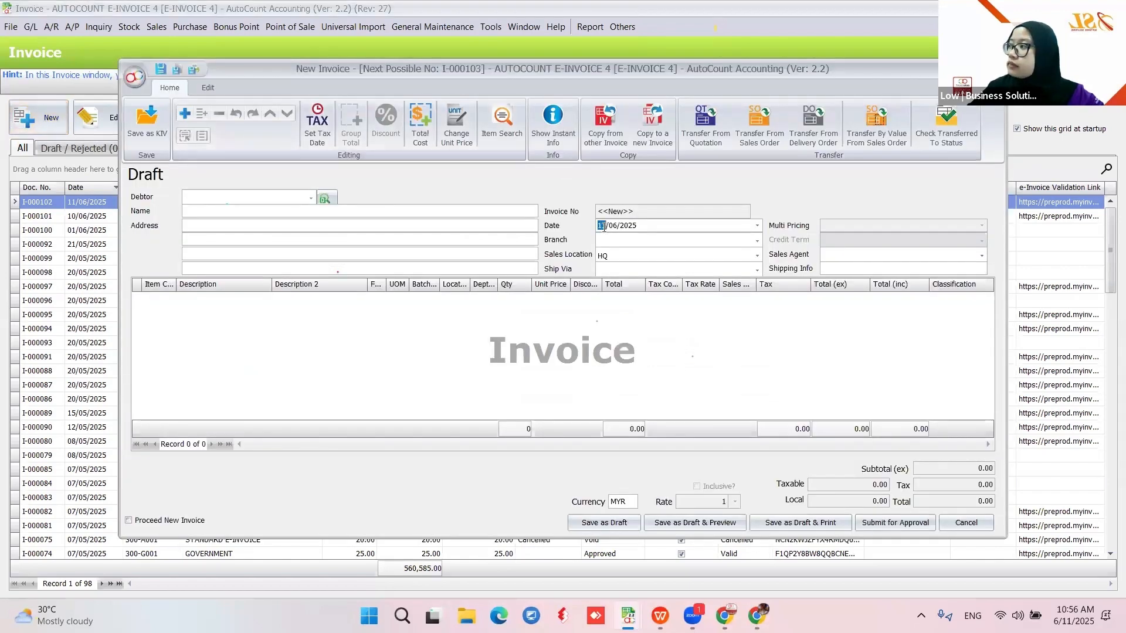
{"action": "type", "text": "05"}
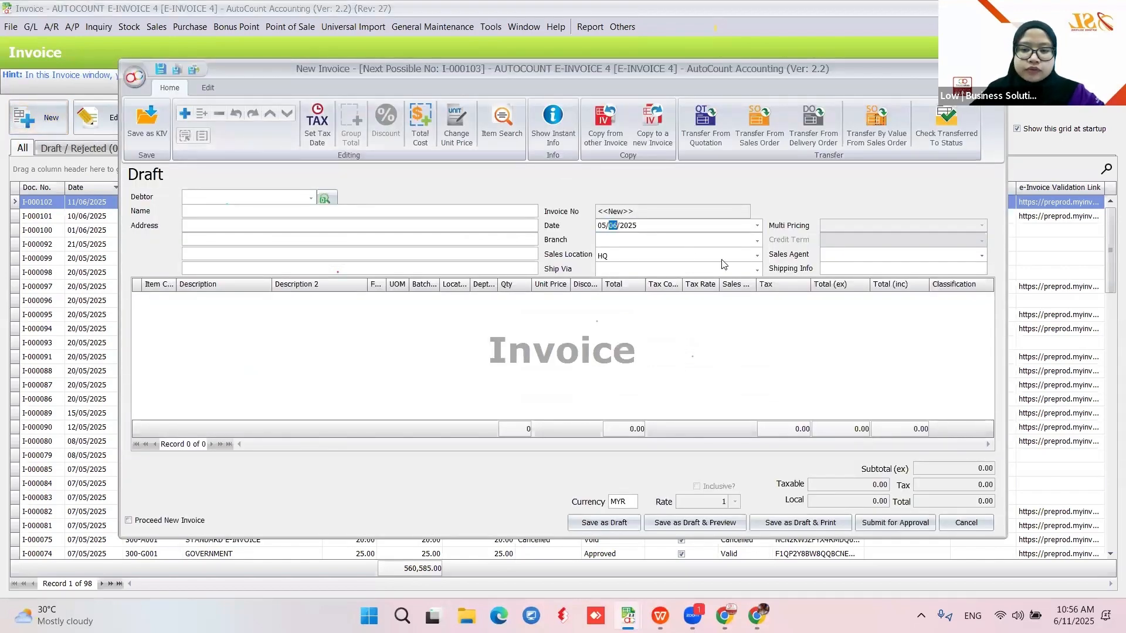
{"action": "left_click", "coordinate": [283, 199]}
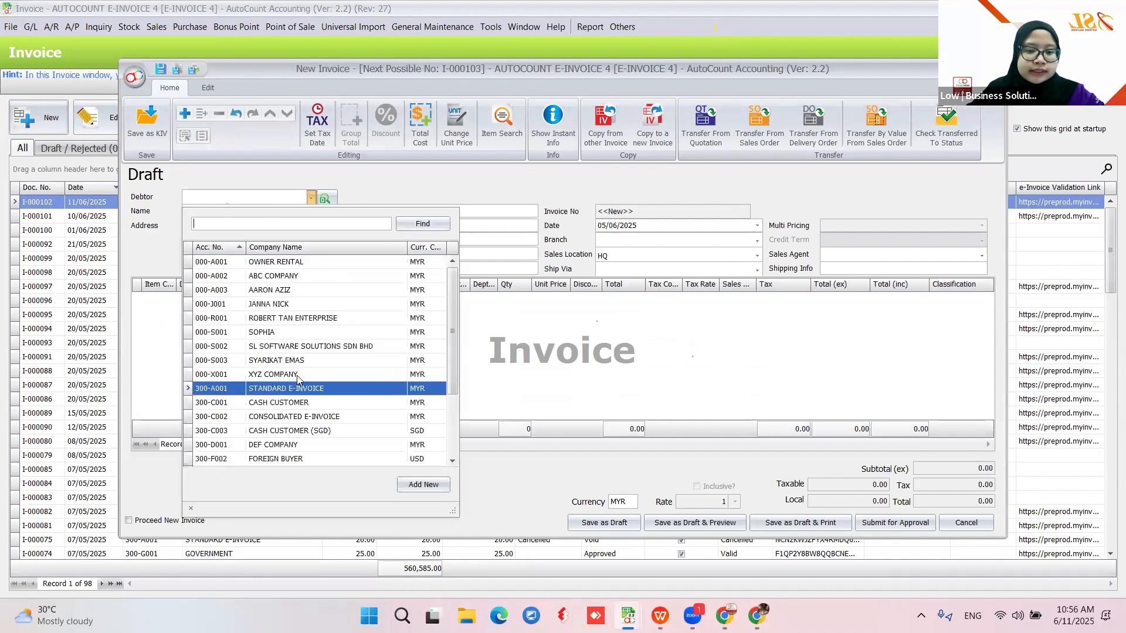
{"action": "left_click", "coordinate": [297, 384]}
Step: Add item RADIO to the invoice at a unit price of 10.00 and save the invoice as a draft
{"action": "right_click", "coordinate": [327, 368]}
{"action": "left_click", "coordinate": [370, 124]}
{"action": "left_click", "coordinate": [171, 298]}
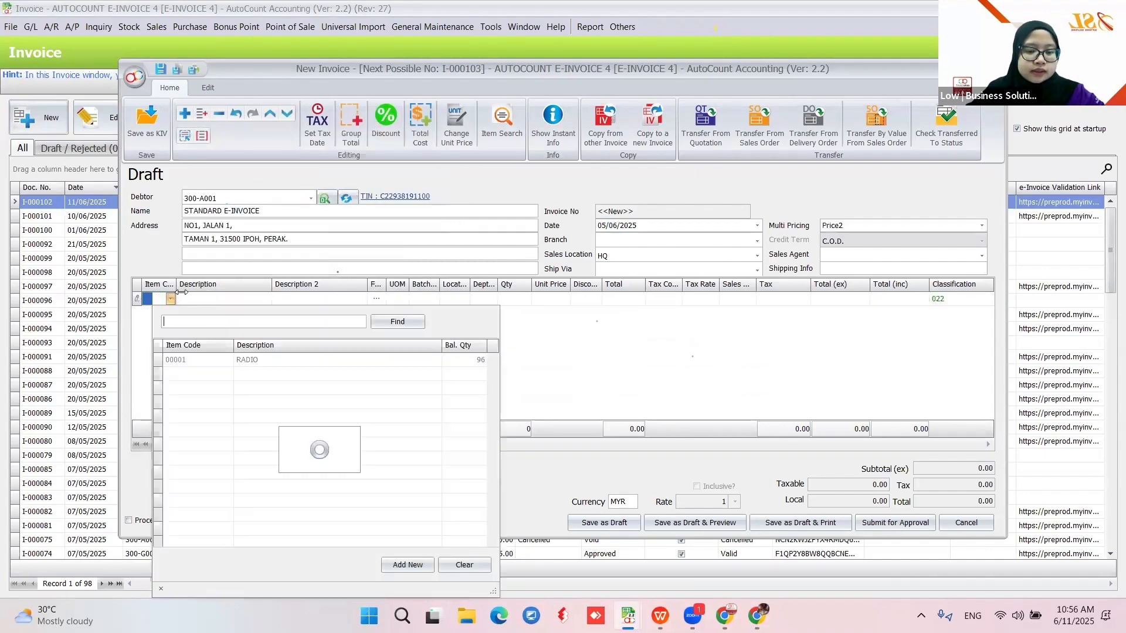
{"action": "left_click", "coordinate": [275, 360]}
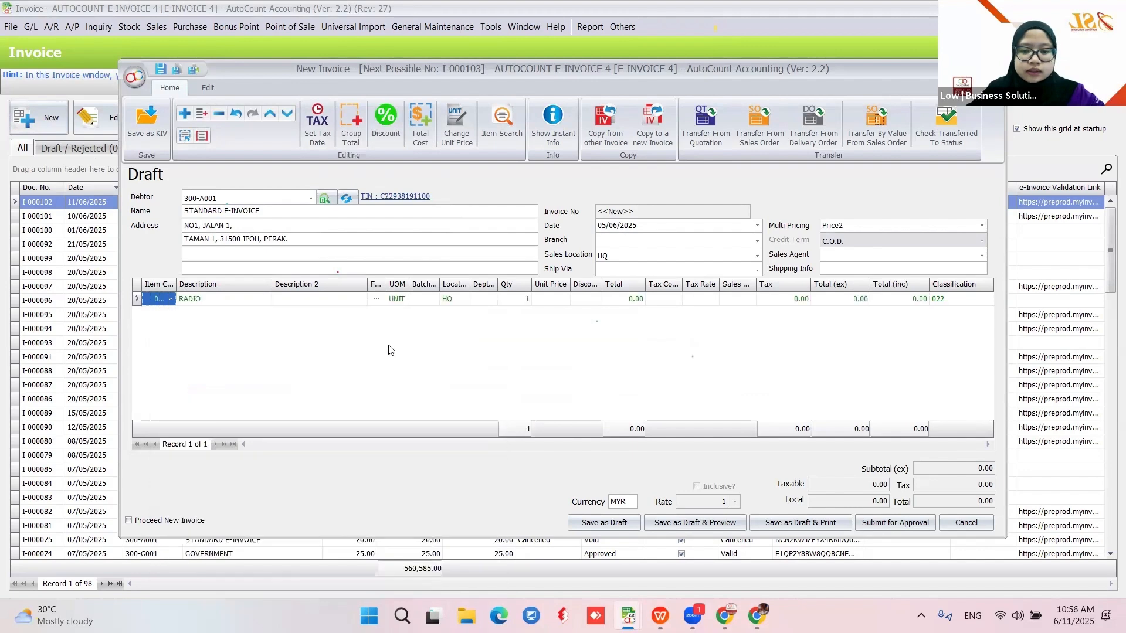
{"action": "left_click", "coordinate": [554, 297]}
{"action": "type", "text": "10"}
{"action": "key", "text": "Return"}
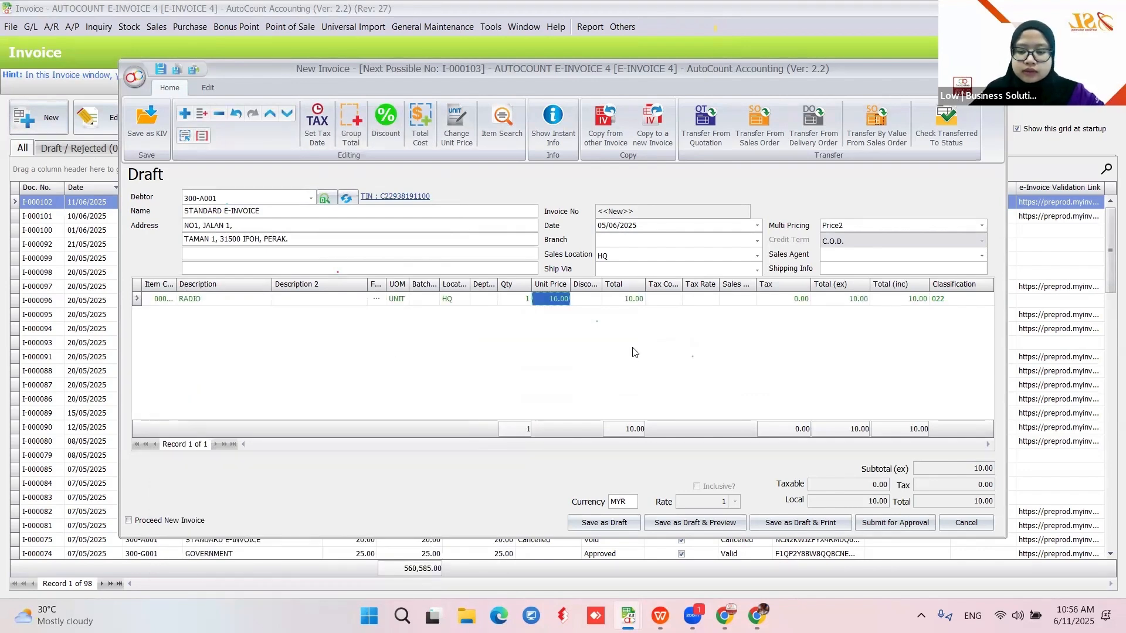
{"action": "left_click", "coordinate": [604, 522]}
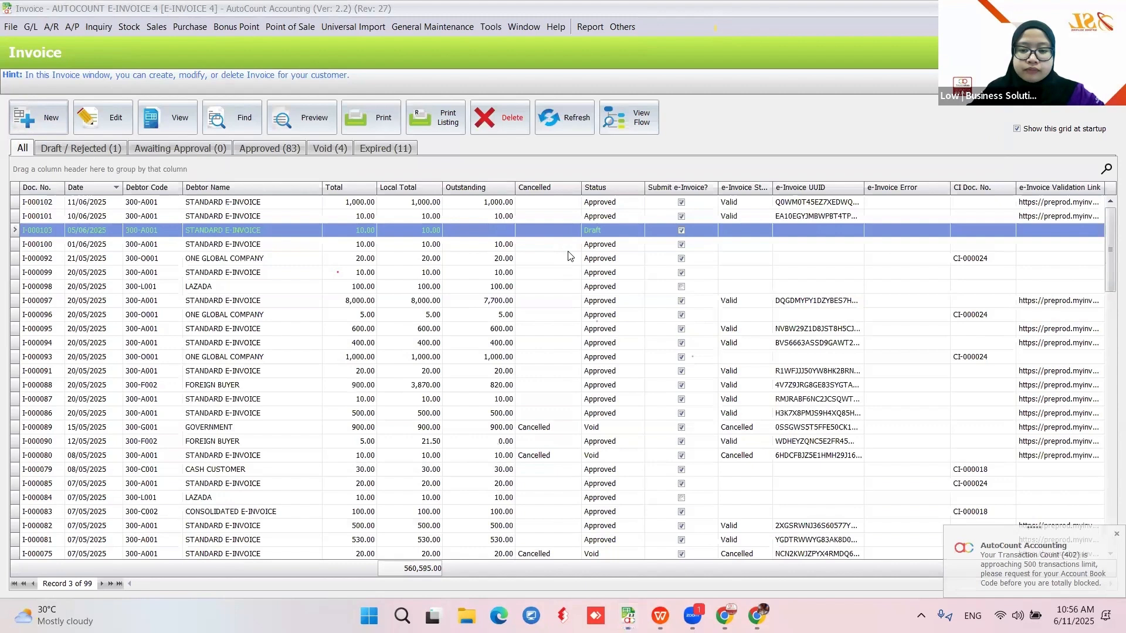
Step: Start a second invoice for debtor STANDARD E-INVOICE, searching with "STAN", and date it 10/06/2025
{"action": "left_click", "coordinate": [36, 117]}
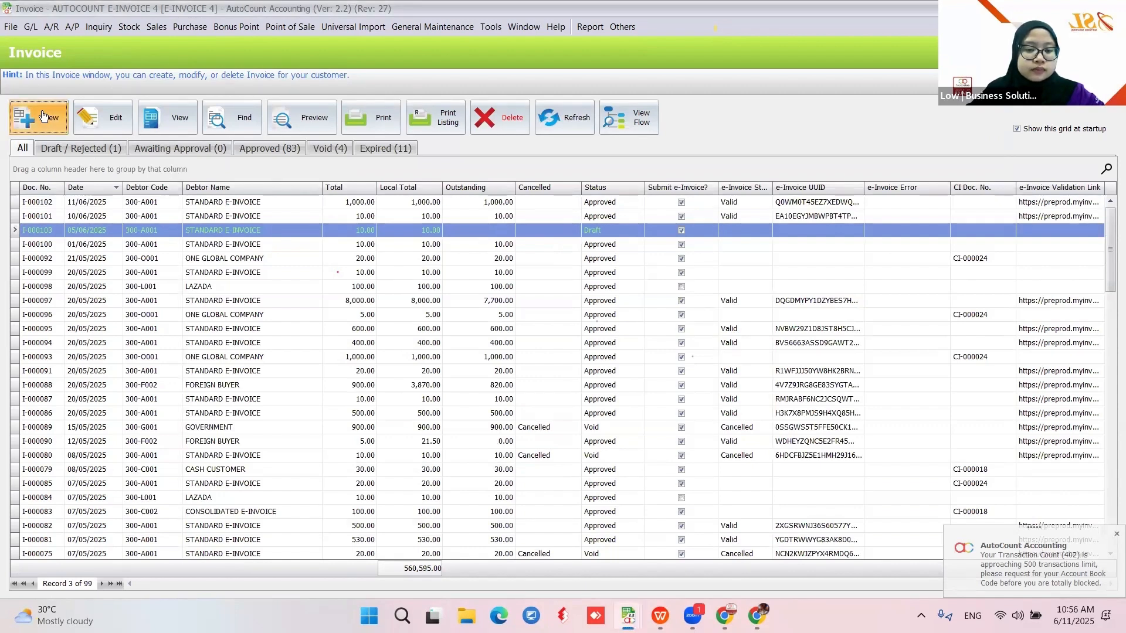
{"action": "type", "text": "STAN"}
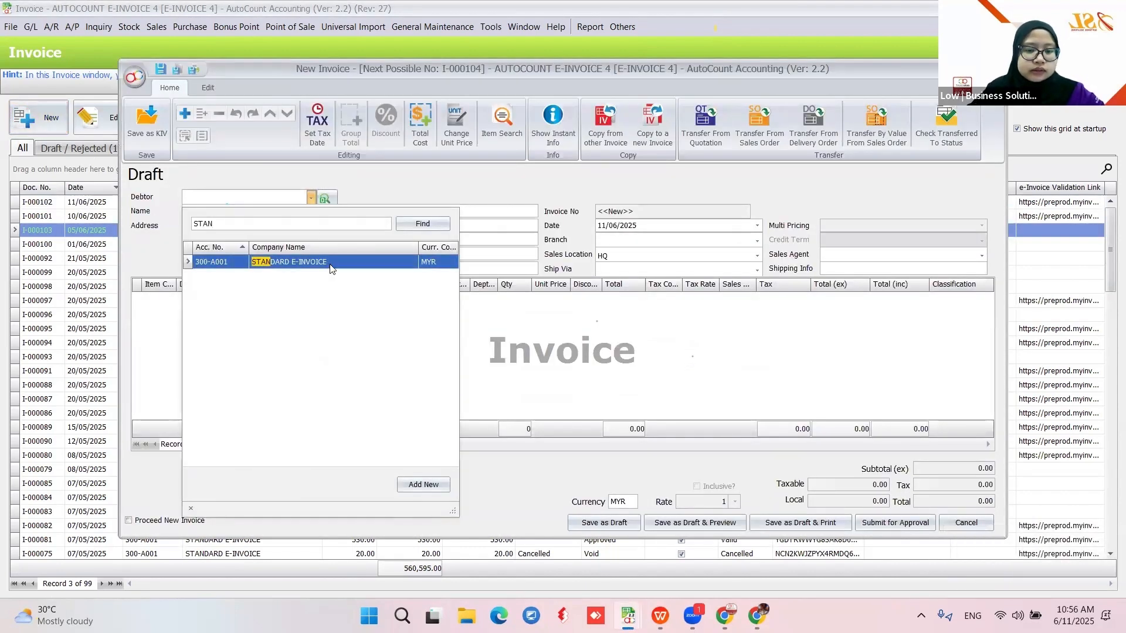
{"action": "key", "text": "Return"}
{"action": "left_click", "coordinate": [605, 226]}
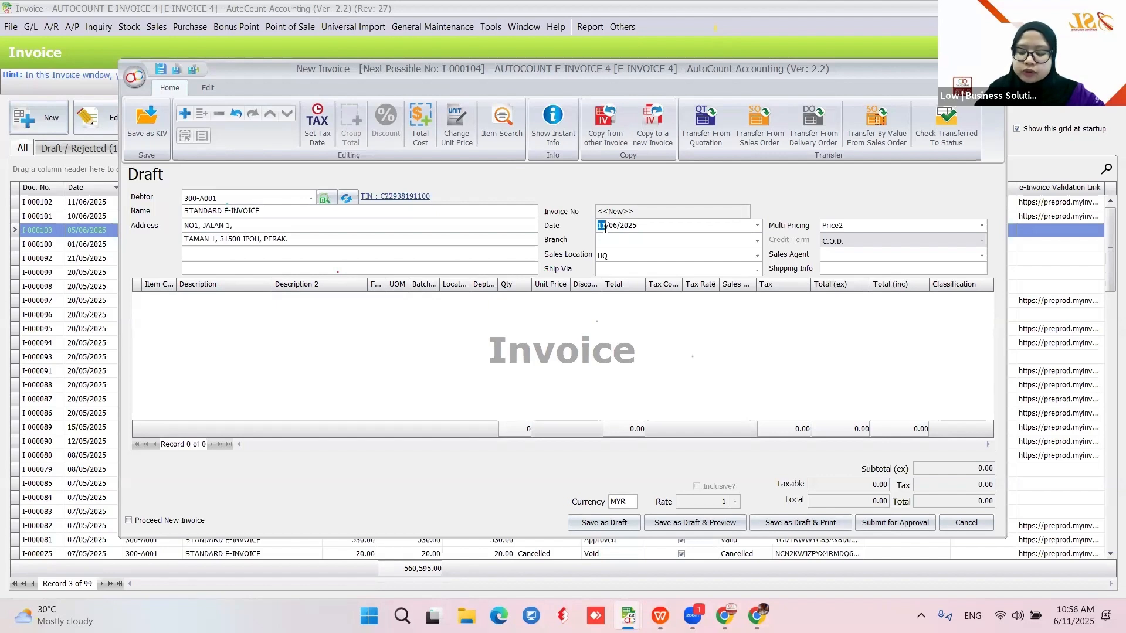
{"action": "key", "text": "Right"}
Step: Add item MOTORCYCLE to the second invoice at a unit price of 10.00 and save it as a draft
{"action": "right_click", "coordinate": [430, 360]}
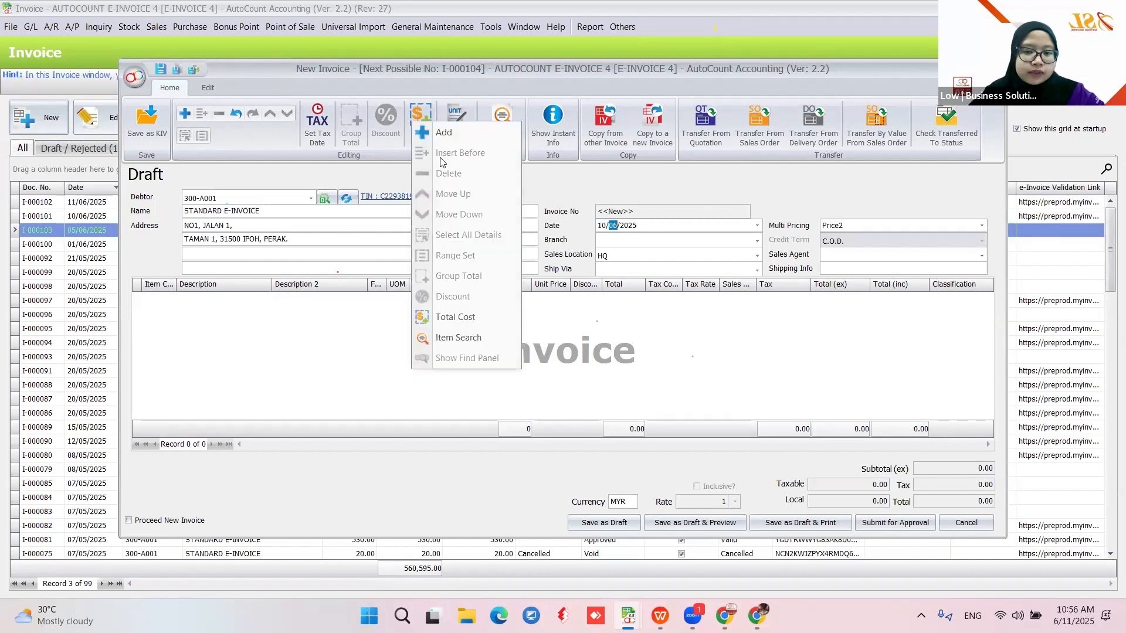
{"action": "left_click", "coordinate": [444, 132]}
{"action": "left_click", "coordinate": [170, 299]}
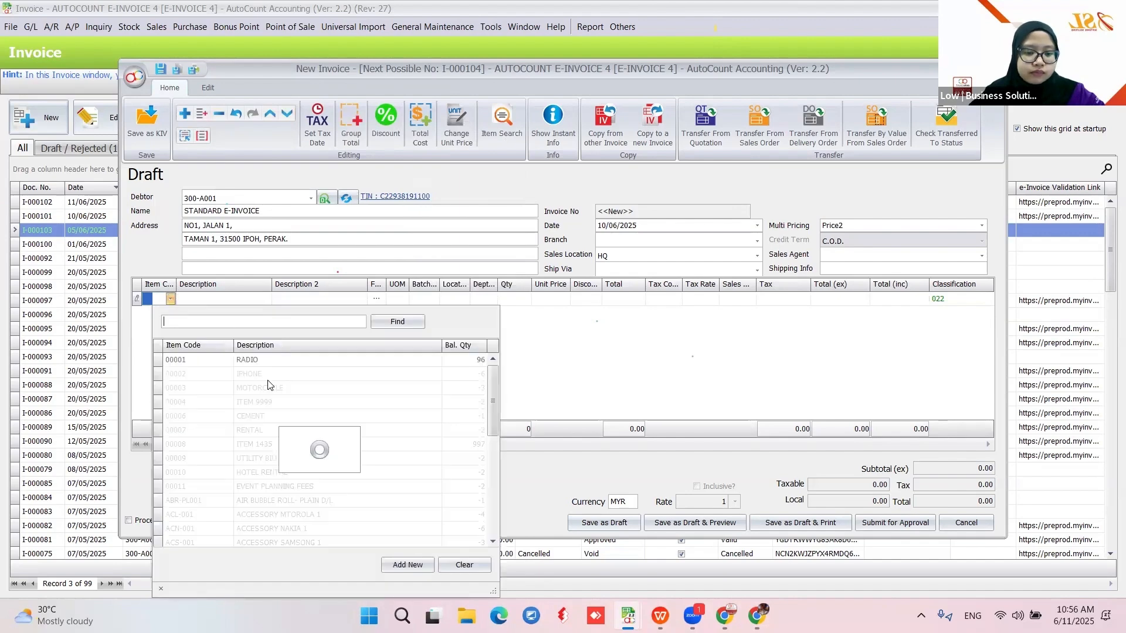
{"action": "left_click", "coordinate": [277, 388]}
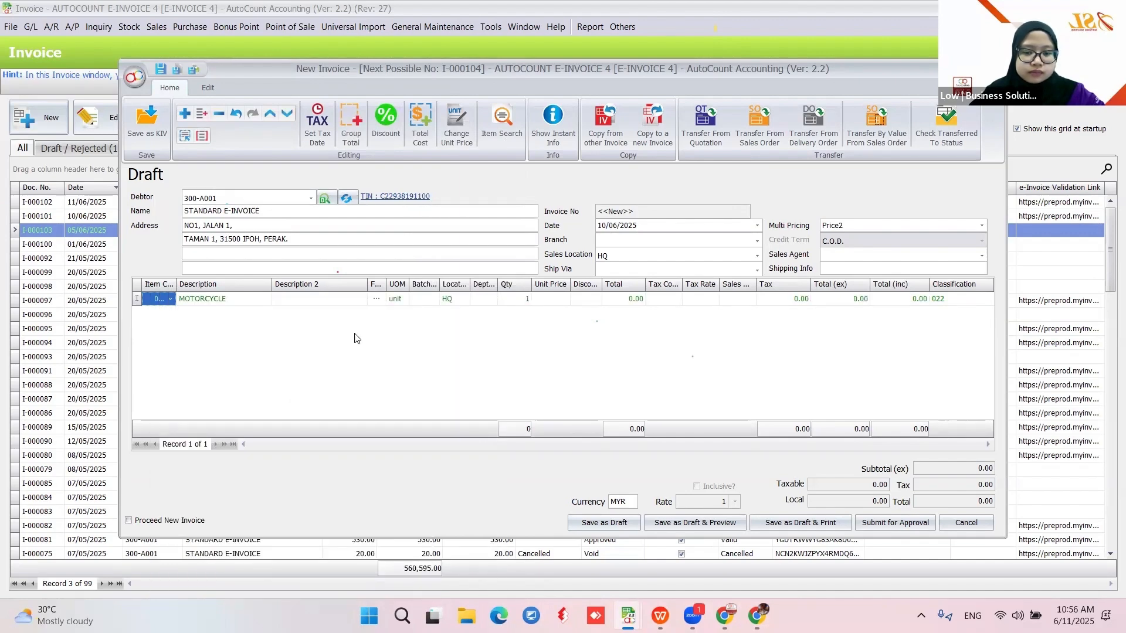
{"action": "left_click", "coordinate": [554, 297]}
{"action": "type", "text": "10"}
{"action": "key", "text": "Return"}
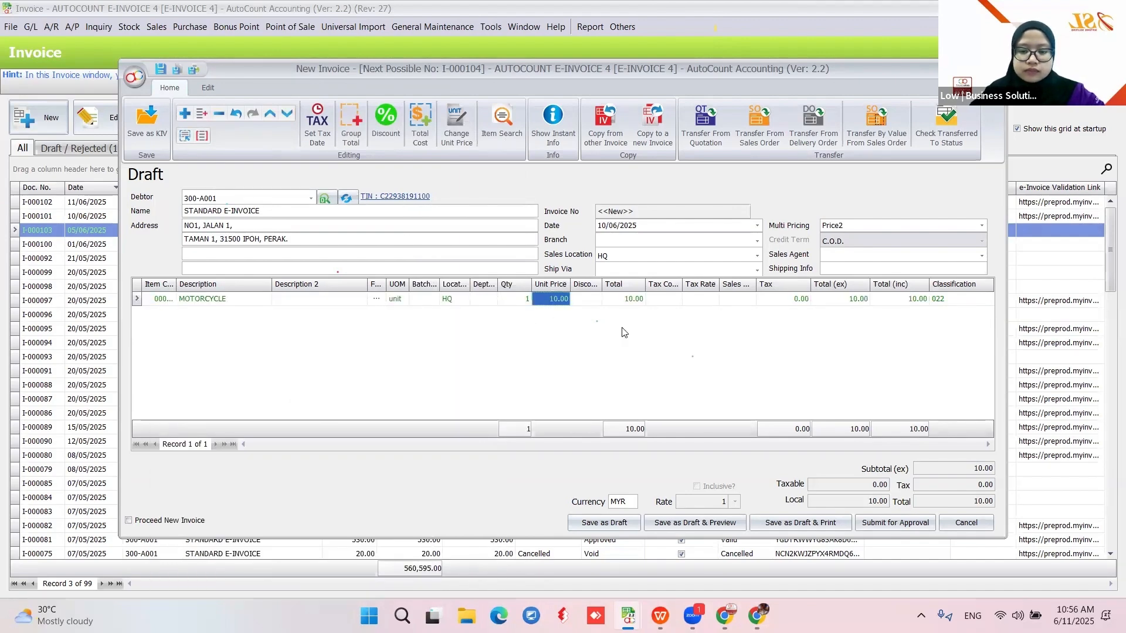
{"action": "left_click", "coordinate": [605, 523]}
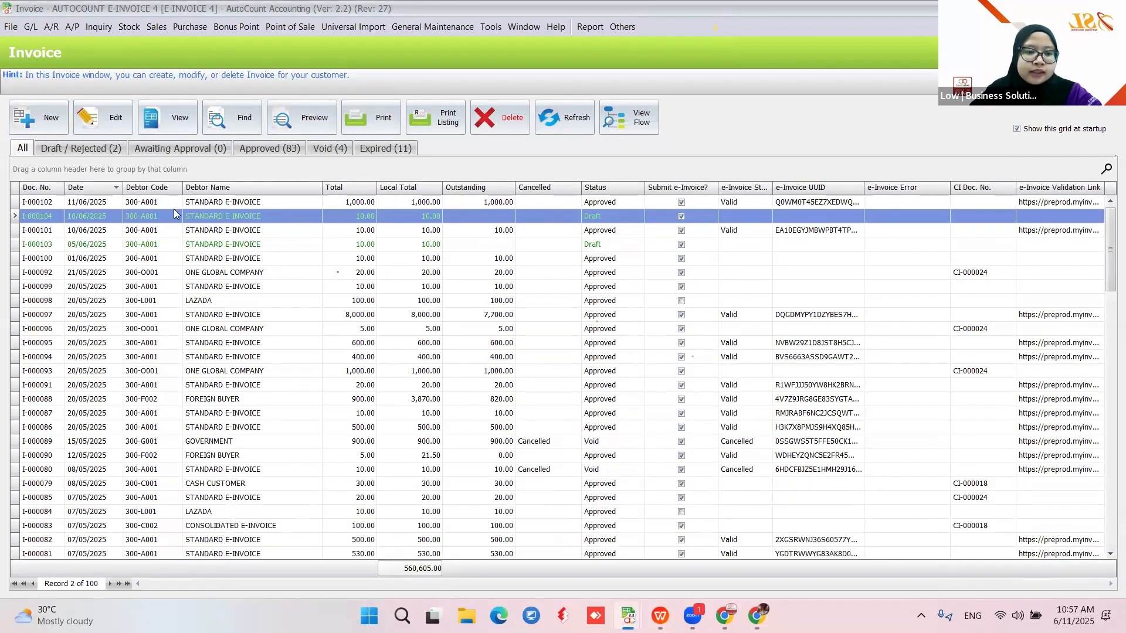
Step: Check all invoices in the sales user's Draft / Rejected list and close the invoice window without submitting them
{"action": "left_click", "coordinate": [114, 153]}
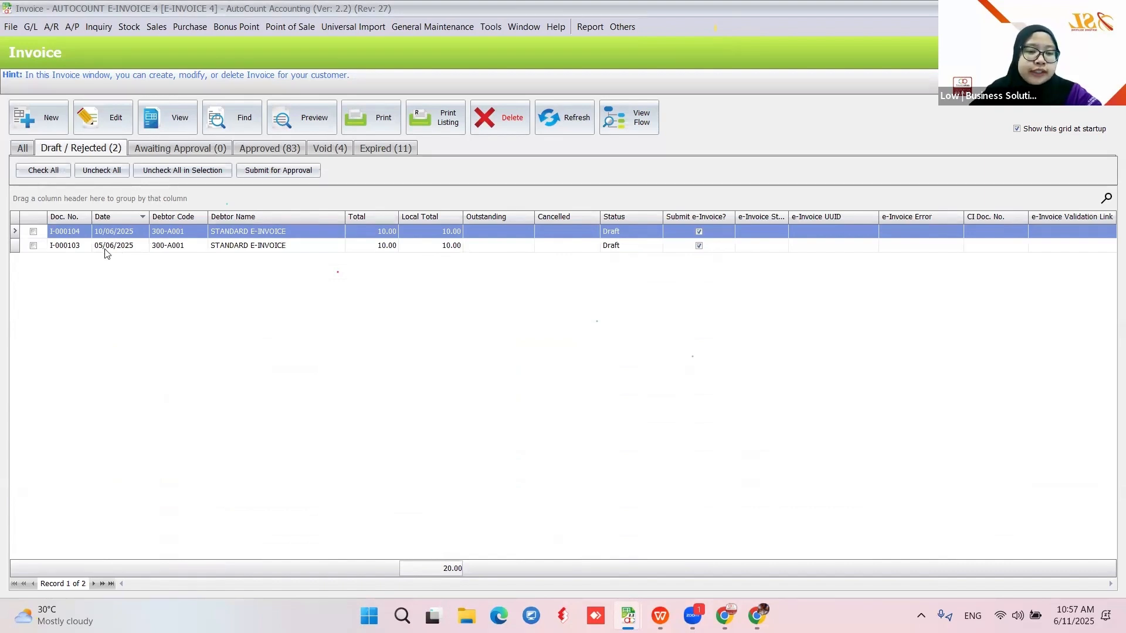
{"action": "left_click", "coordinate": [33, 173]}
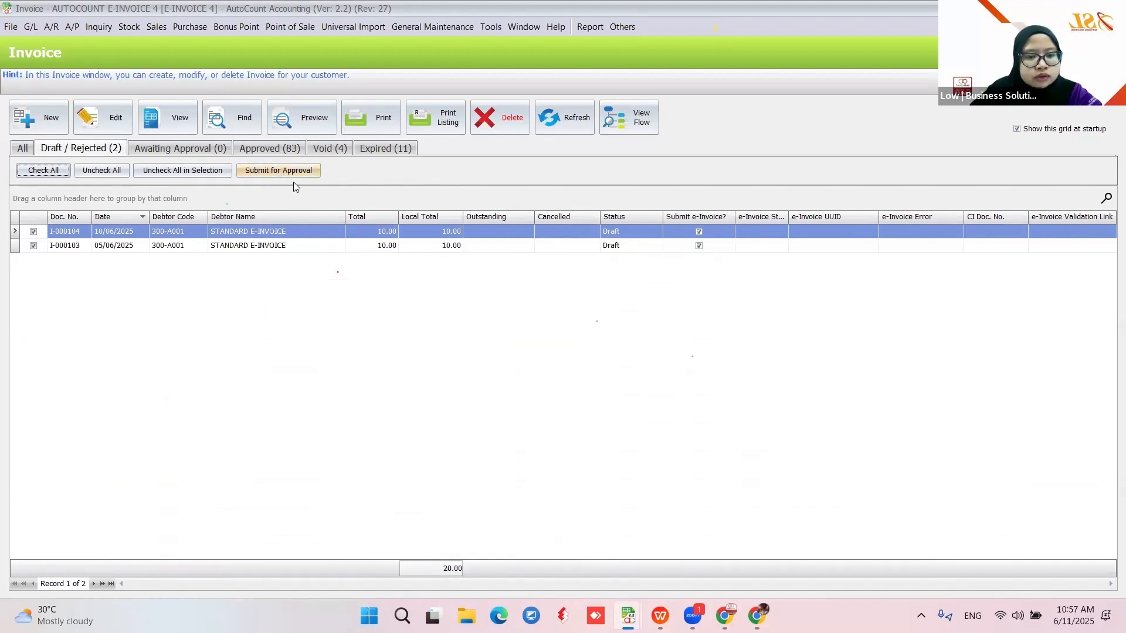
{"action": "key", "text": "Escape"}
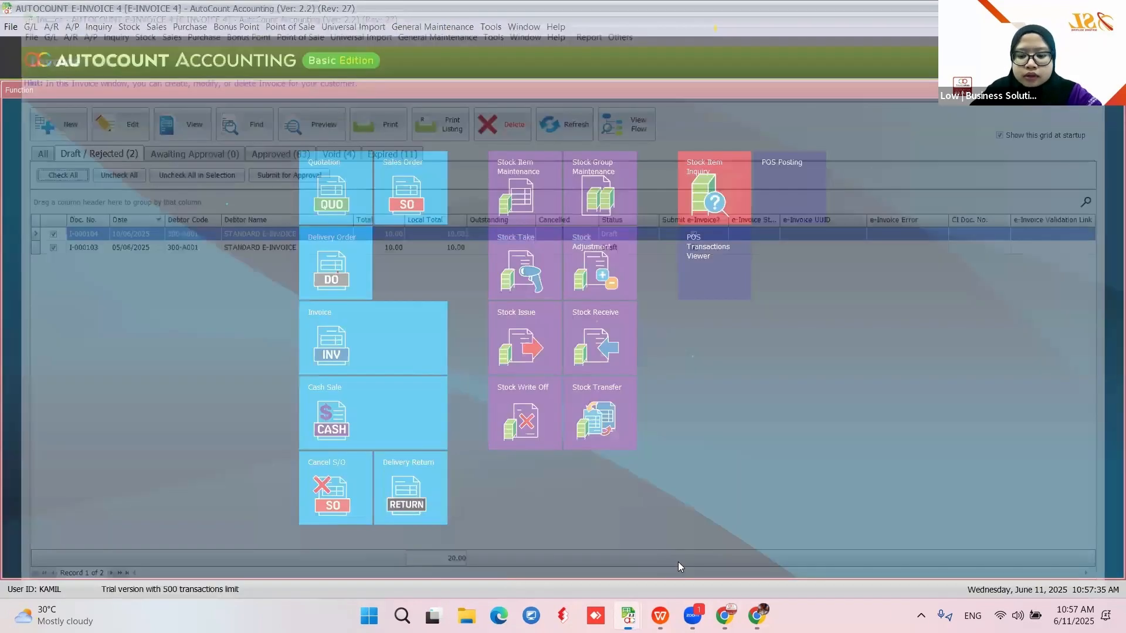
Step: Switch to the administrator's AUTOCOUNT E-INVOICE 4 session, open its invoices and check all entries in the Draft / Rejected list
{"action": "left_click", "coordinate": [933, 492]}
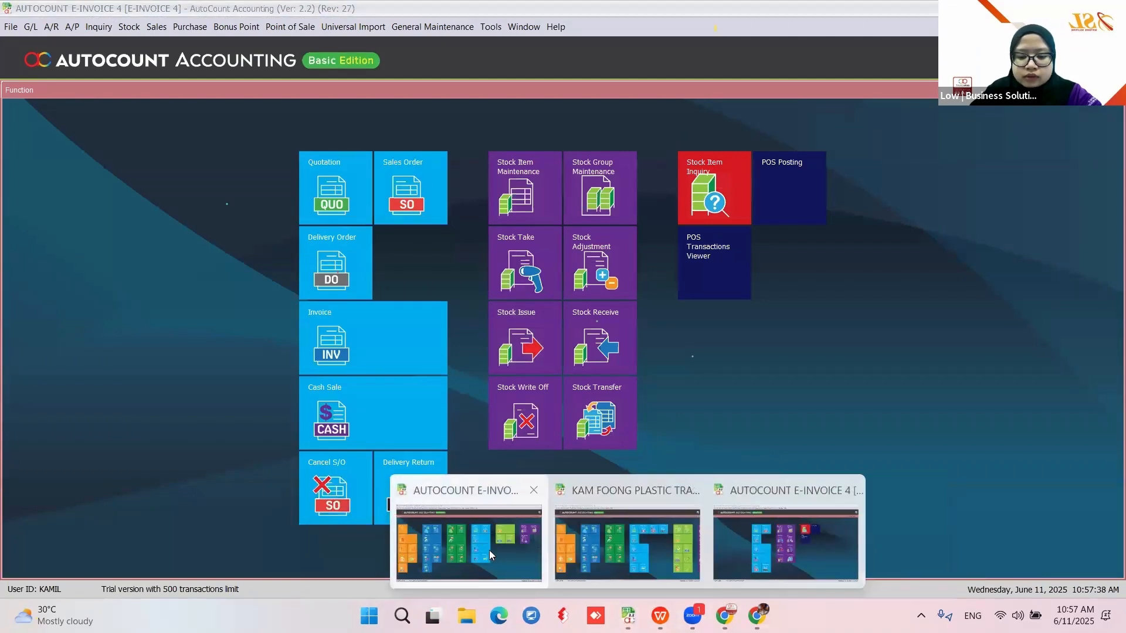
{"action": "left_click", "coordinate": [490, 547]}
{"action": "left_click", "coordinate": [665, 278]}
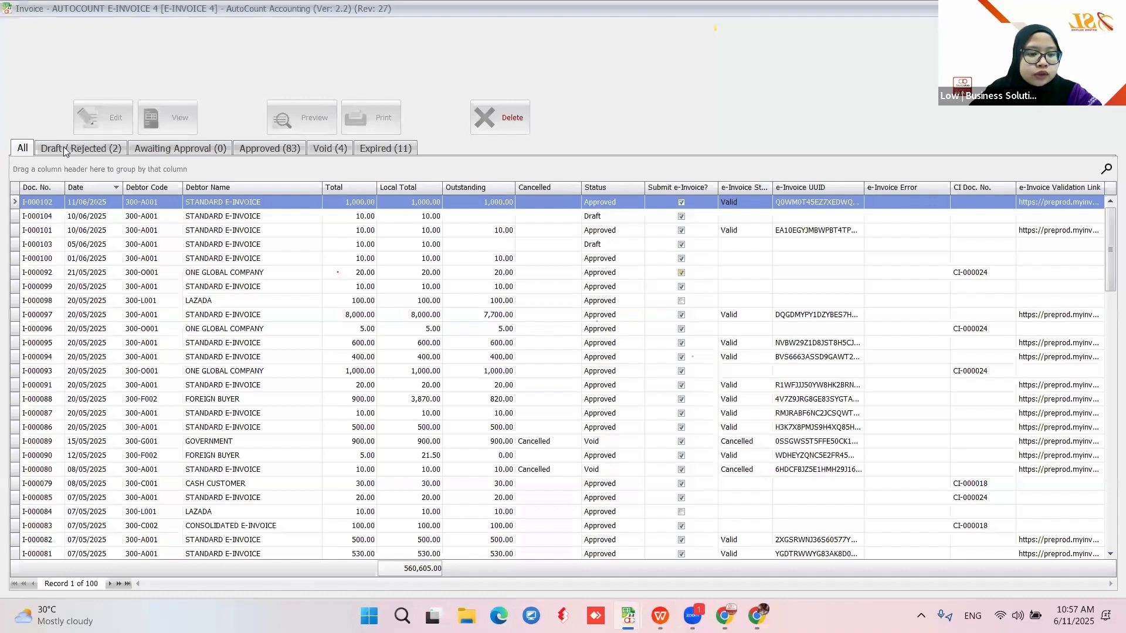
{"action": "left_click", "coordinate": [80, 148]}
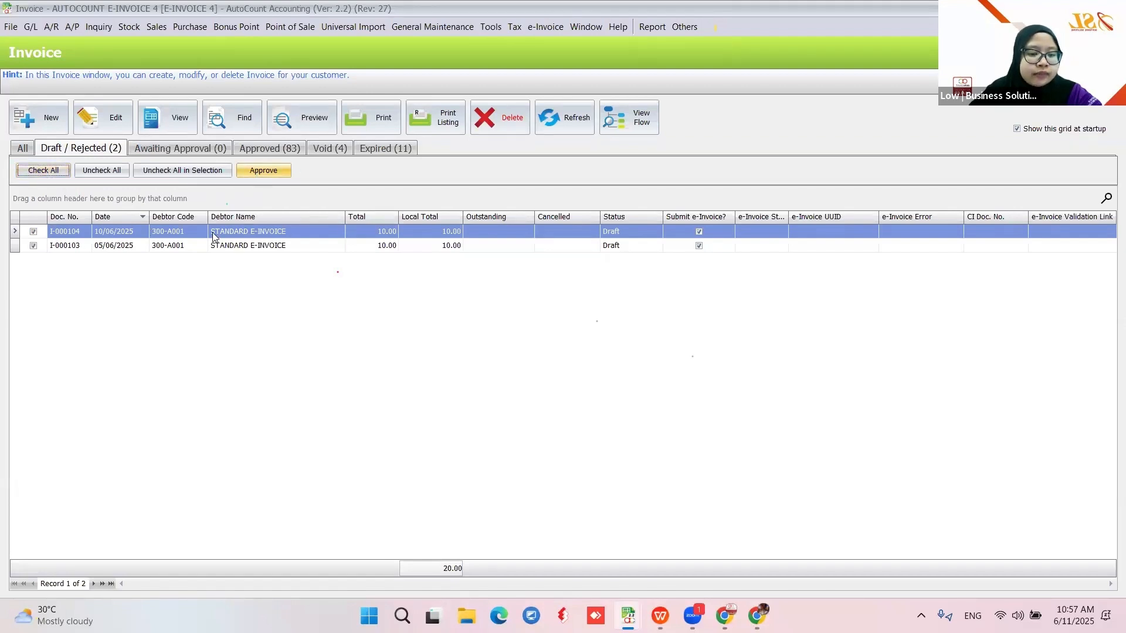
Step: Batch-approve both checked drafts, using today's date as submission date when the document date is not valid, and close the dialog
{"action": "left_click", "coordinate": [265, 171]}
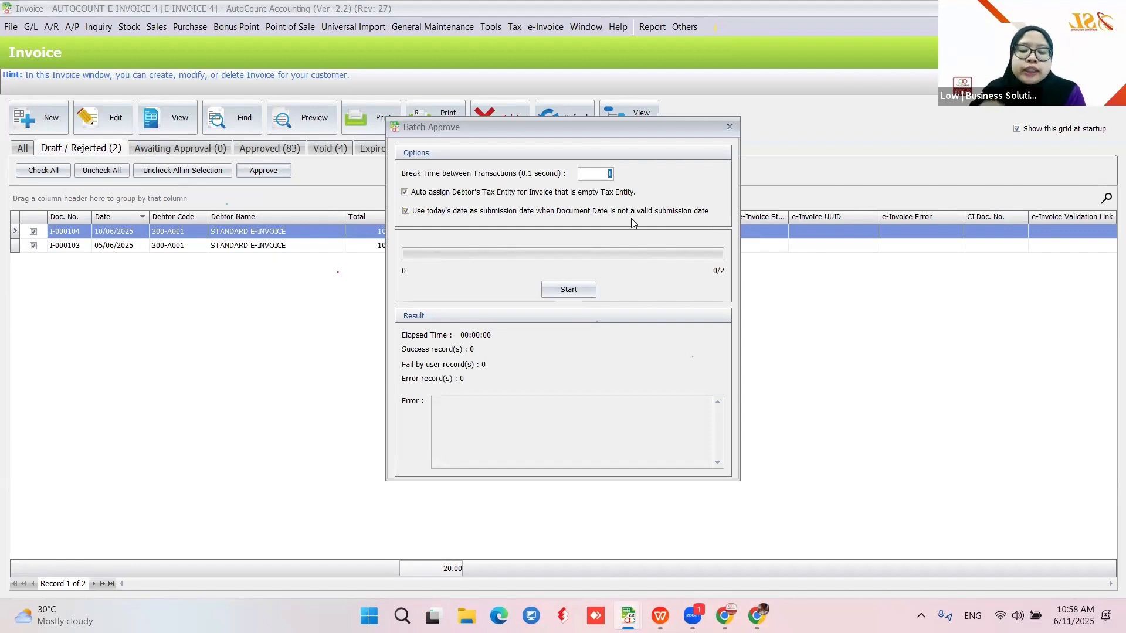
{"action": "left_click", "coordinate": [568, 289]}
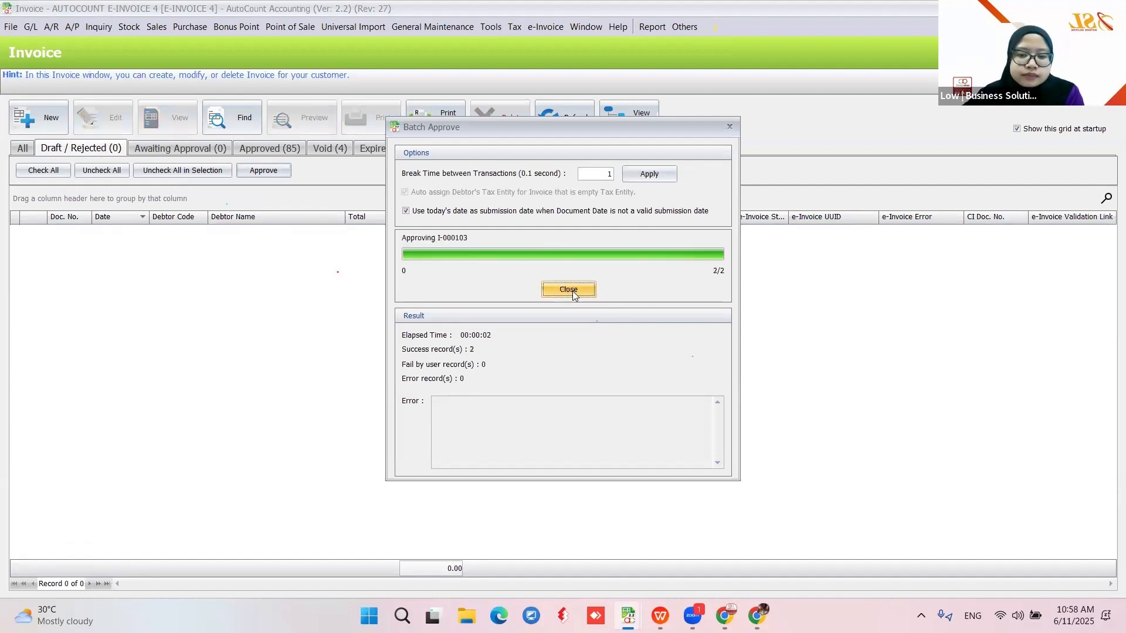
{"action": "left_click", "coordinate": [571, 291]}
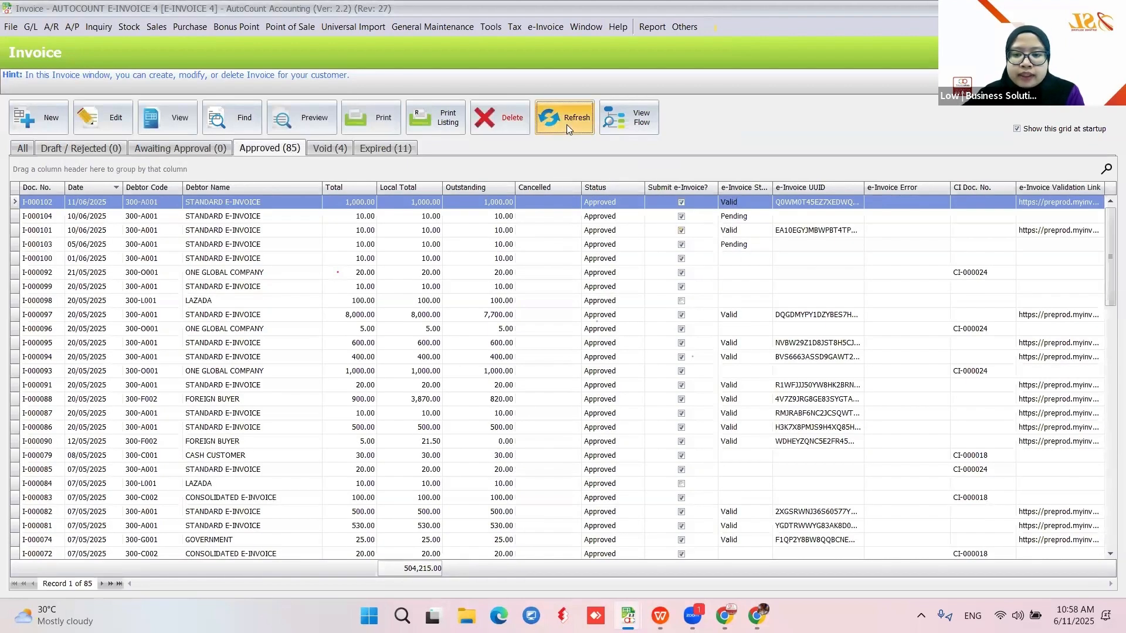
Step: Refresh the approved invoices, view I-000103 dated 05/06/2025 with its e-Invoice details, and close it
{"action": "left_click", "coordinate": [566, 124]}
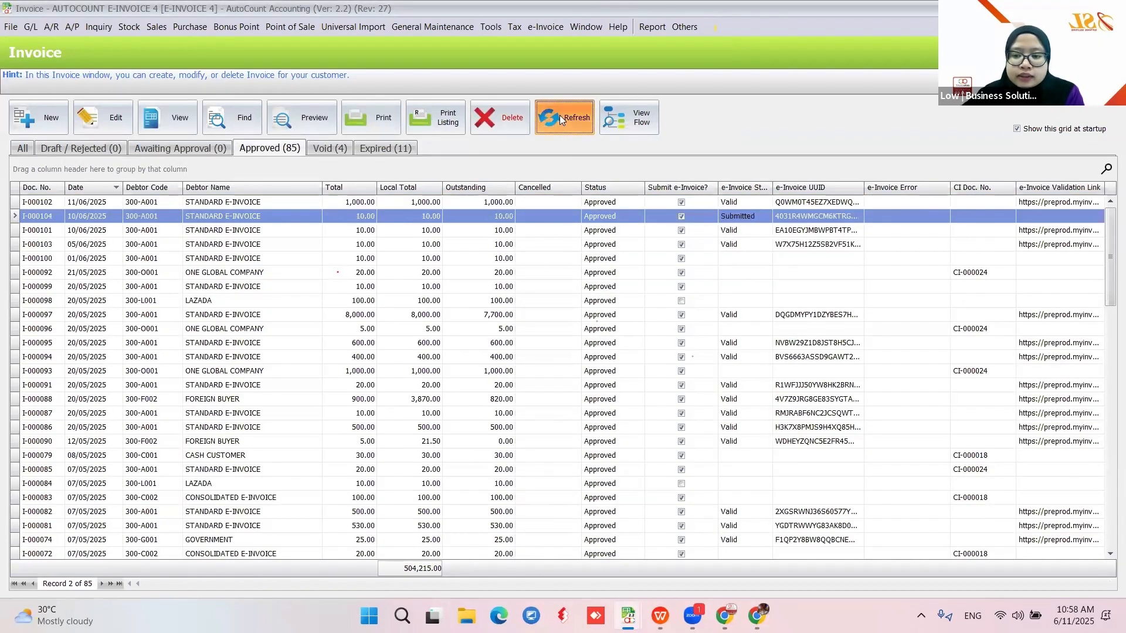
{"action": "left_click", "coordinate": [127, 245]}
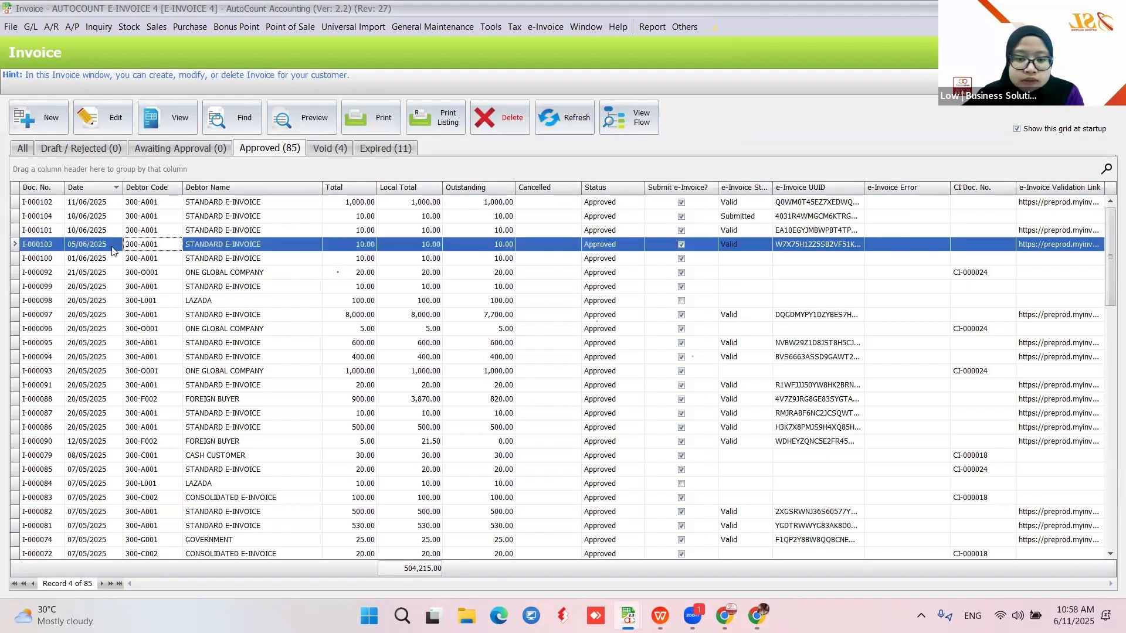
{"action": "left_click", "coordinate": [170, 121]}
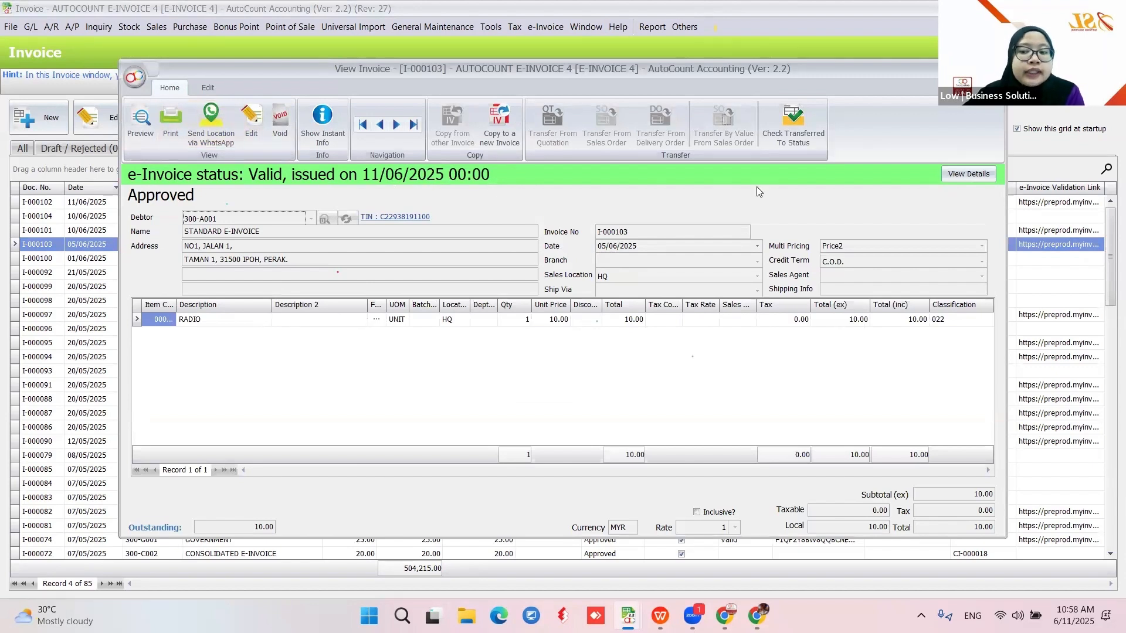
{"action": "left_click", "coordinate": [961, 176]}
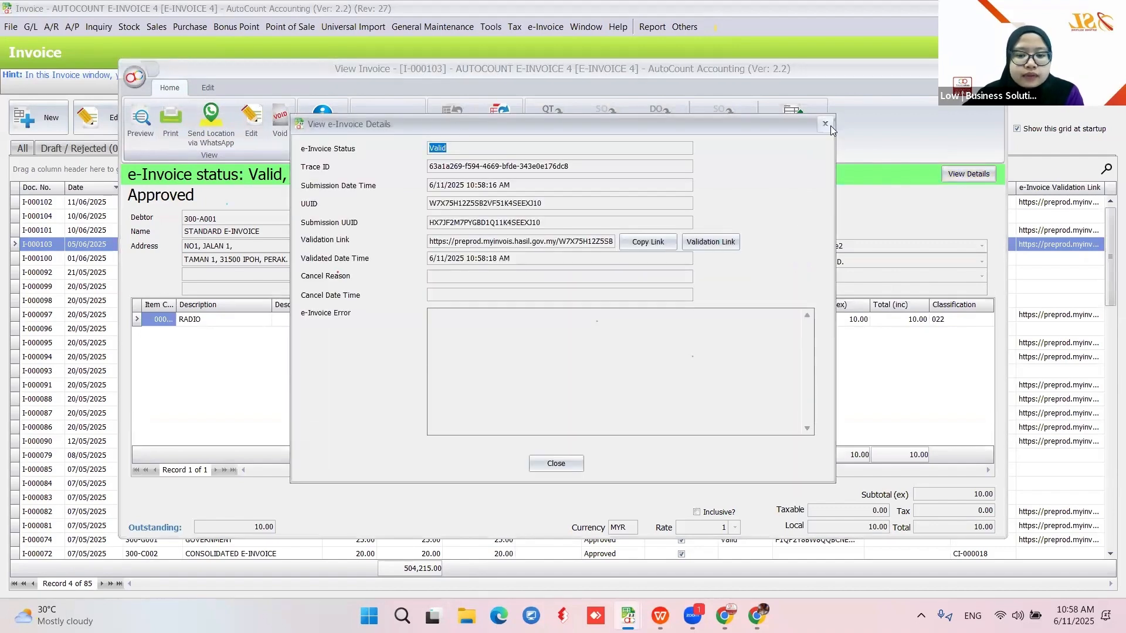
{"action": "left_click", "coordinate": [830, 126]}
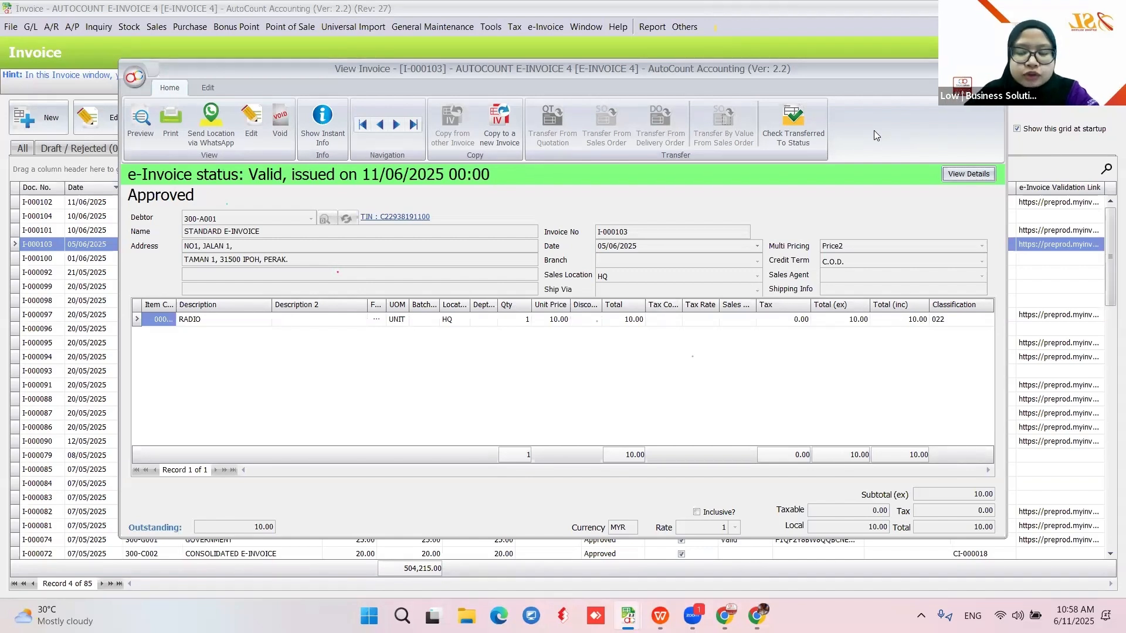
{"action": "left_click", "coordinate": [991, 68]}
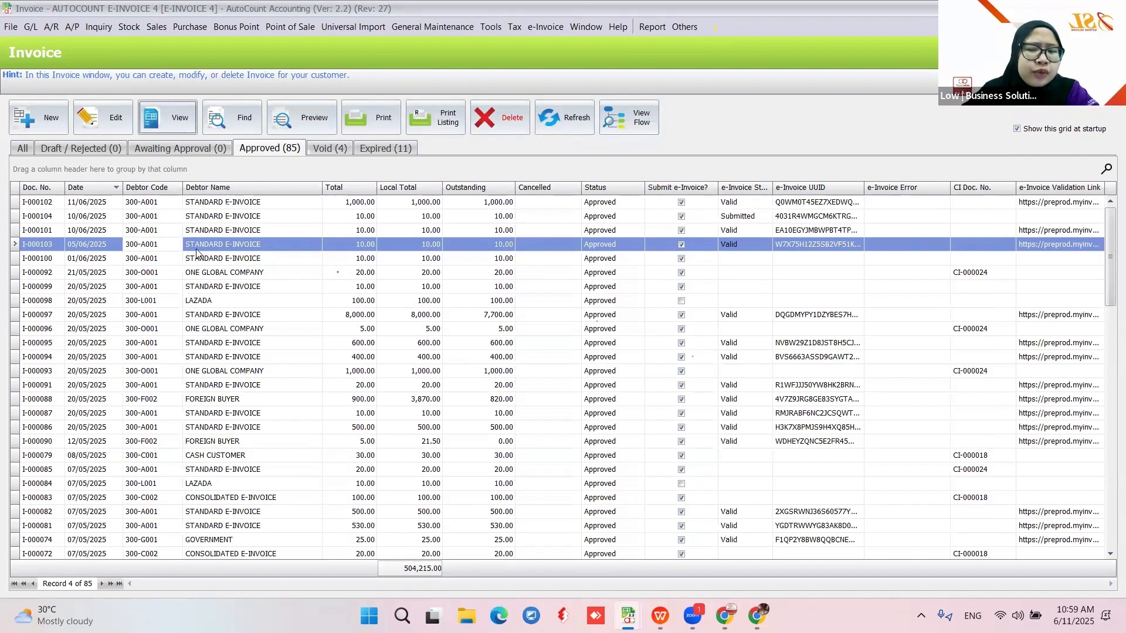
Step: Create a new invoice for debtor 300-A001 STANDARD E-INVOICE, dated 05/06/2025, with one RADIO line at unit price 10.00
{"action": "left_click", "coordinate": [52, 128]}
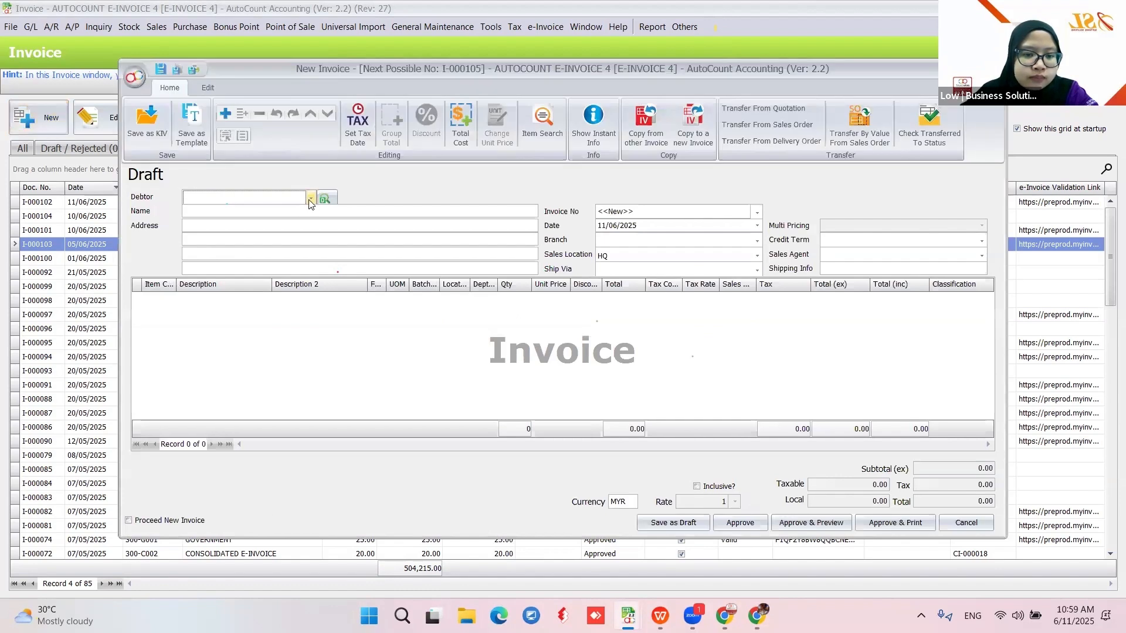
{"action": "left_click", "coordinate": [310, 197]}
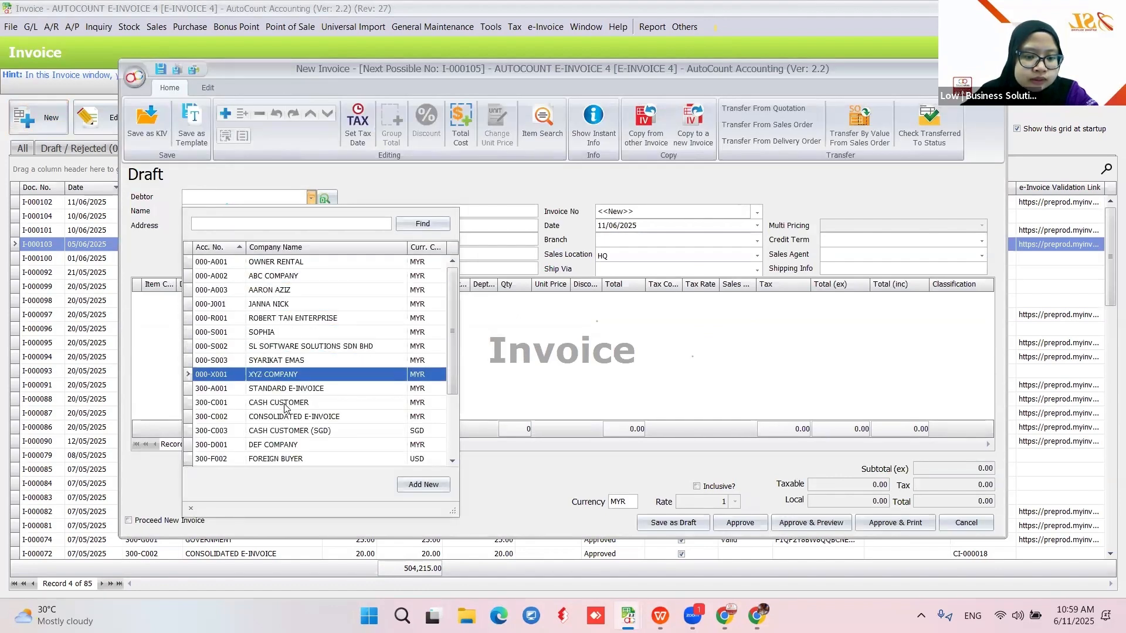
{"action": "left_click", "coordinate": [282, 388]}
{"action": "right_click", "coordinate": [388, 347]}
{"action": "left_click", "coordinate": [408, 358]}
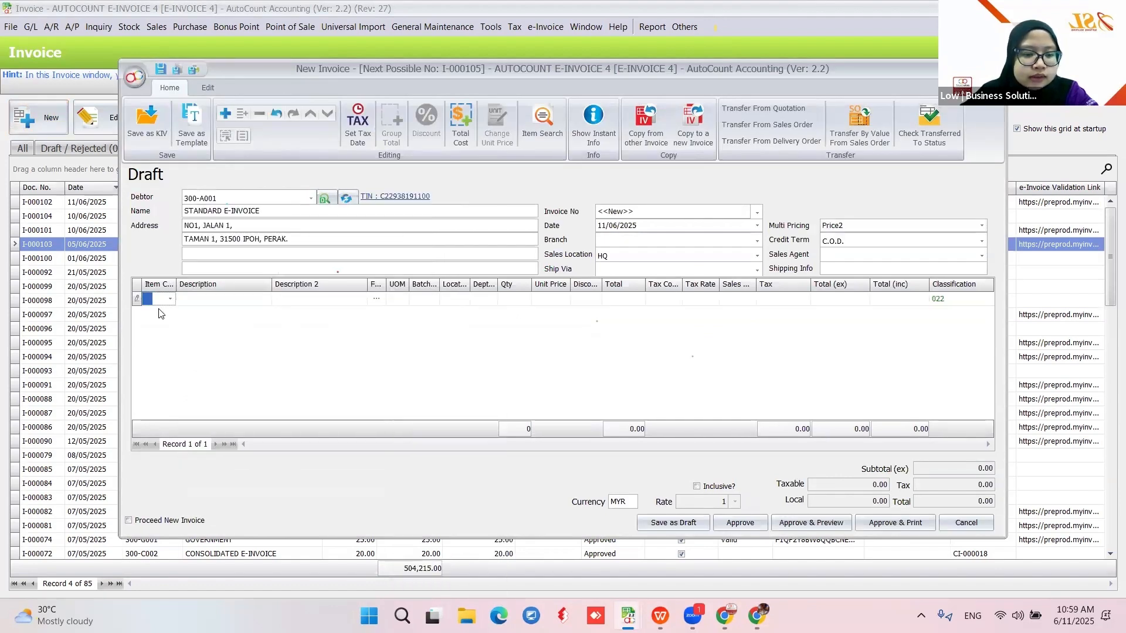
{"action": "left_click", "coordinate": [170, 299]}
{"action": "left_click", "coordinate": [244, 360]}
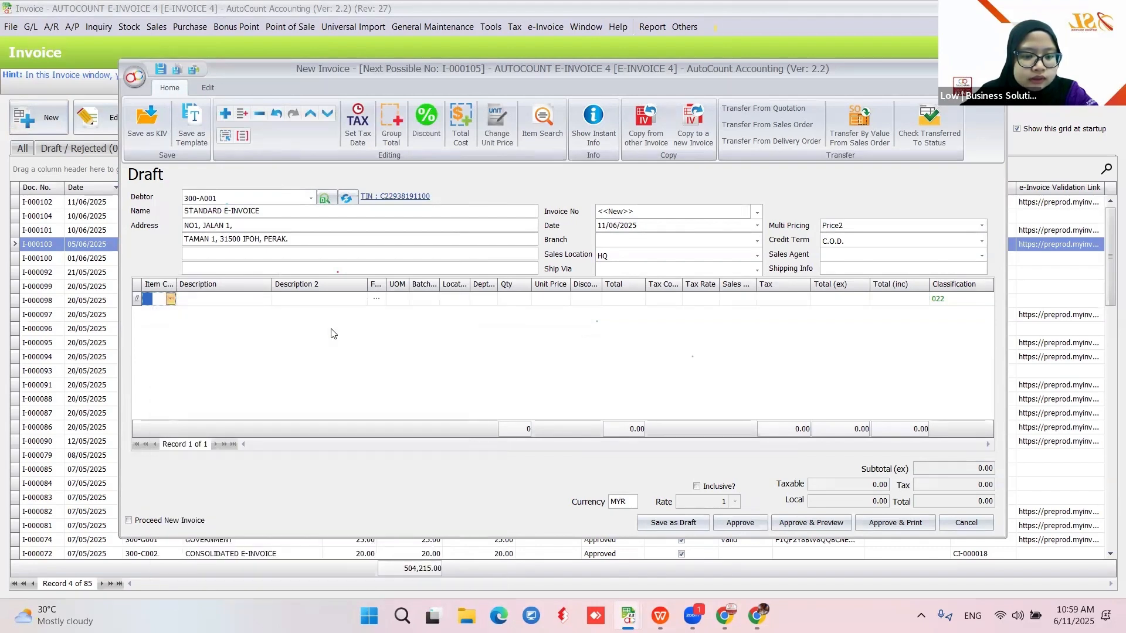
{"action": "left_click", "coordinate": [548, 299]}
{"action": "type", "text": "10"}
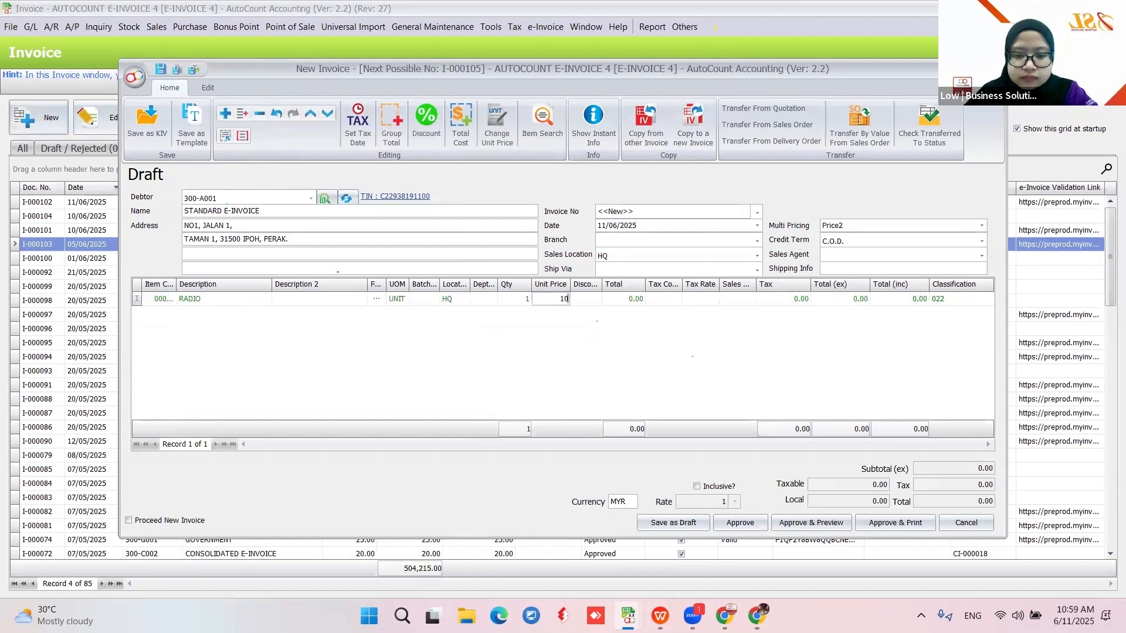
{"action": "left_click", "coordinate": [580, 356]}
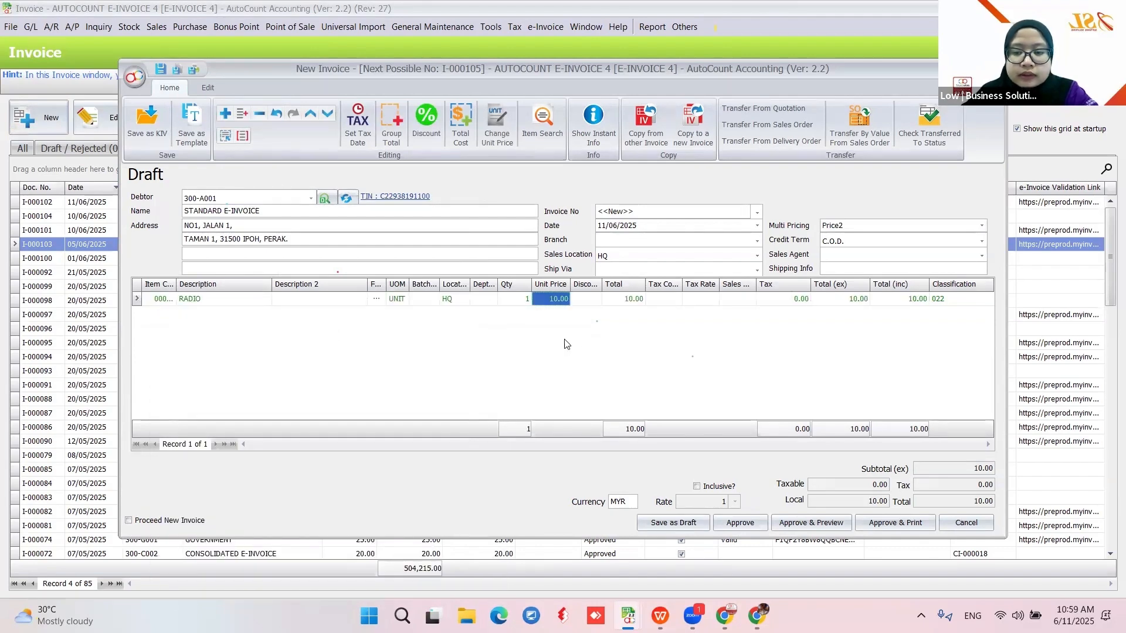
{"action": "left_click", "coordinate": [600, 226]}
{"action": "type", "text": "05"}
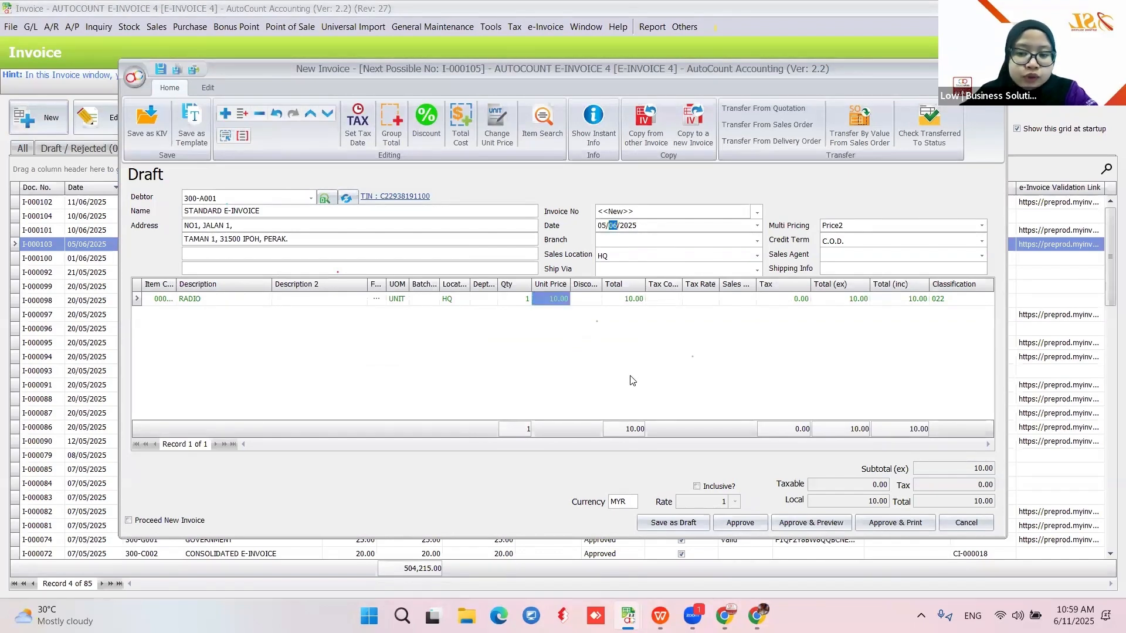
Step: Set the invoice's e-Invoice issue date time to 11/06/2025 00:00, approve the invoice and refresh the approved list
{"action": "left_click", "coordinate": [205, 89]}
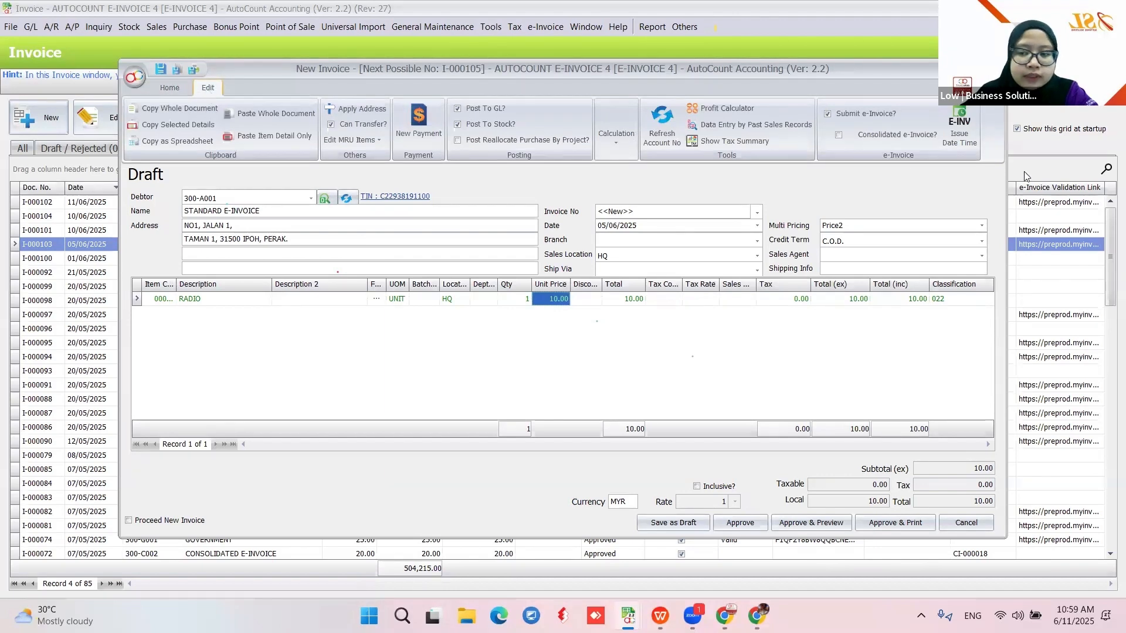
{"action": "left_click", "coordinate": [955, 139]}
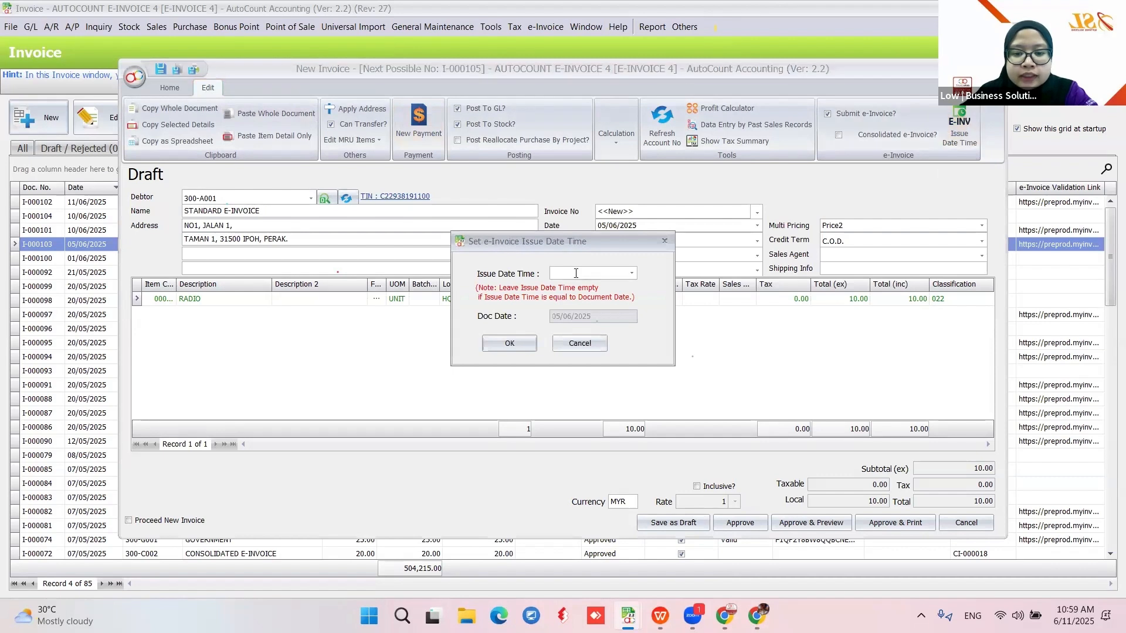
{"action": "left_click", "coordinate": [632, 273]}
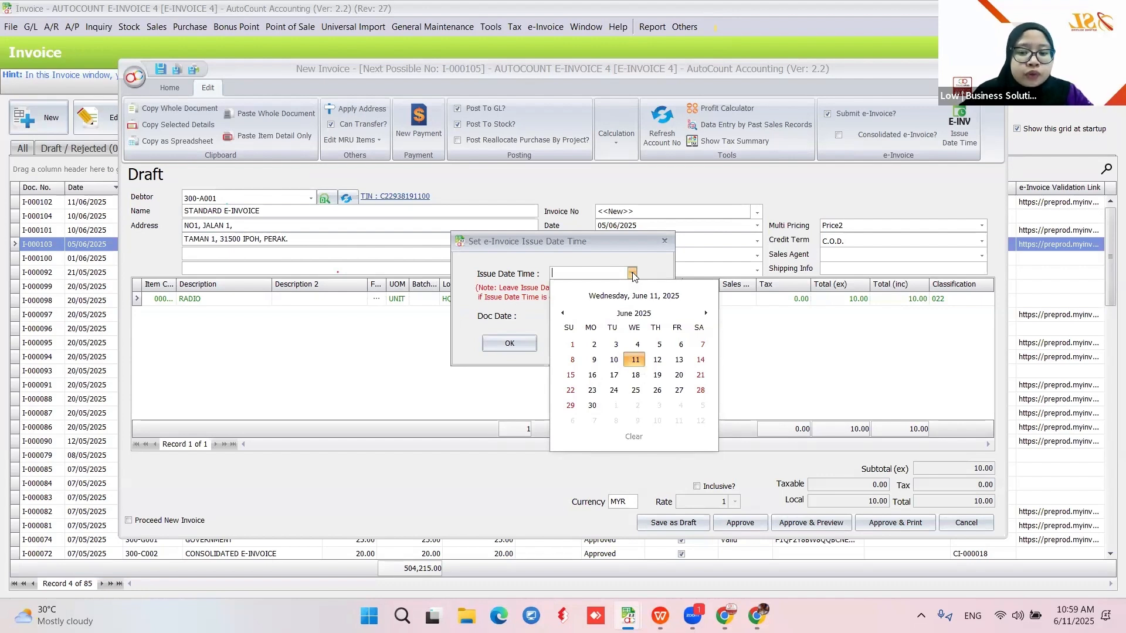
{"action": "left_click", "coordinate": [636, 359]}
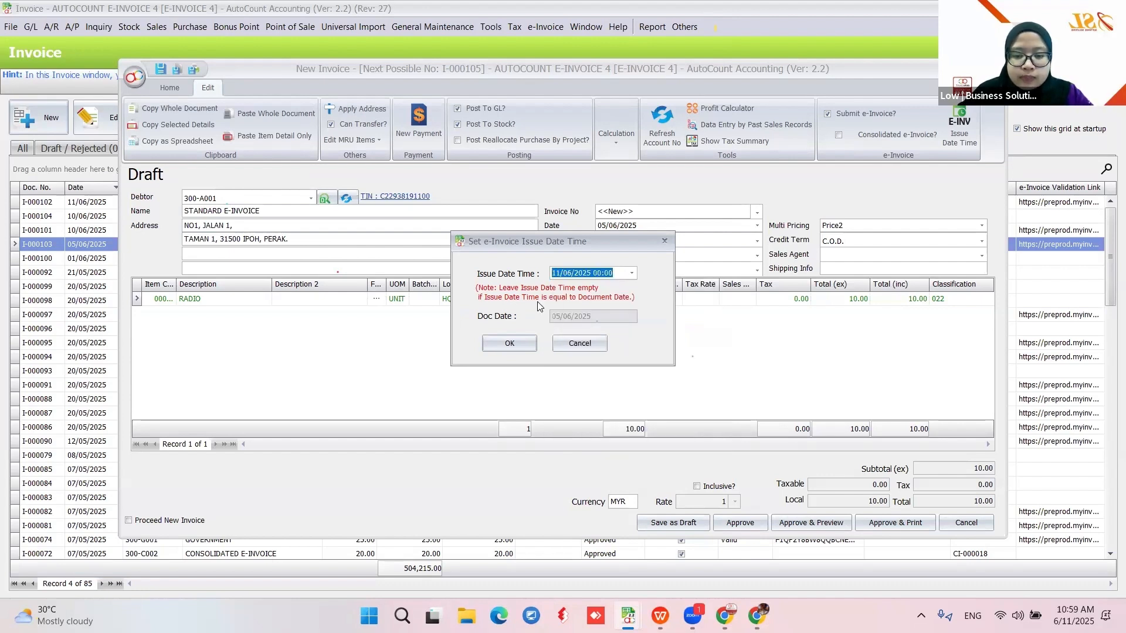
{"action": "left_click", "coordinate": [510, 344]}
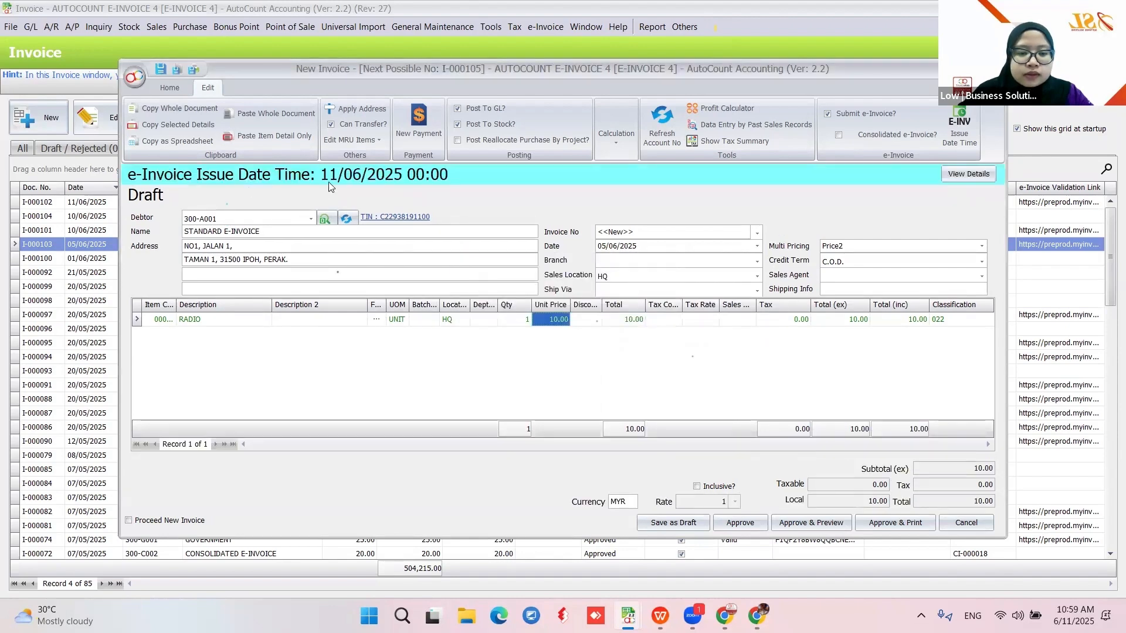
{"action": "left_click", "coordinate": [745, 527]}
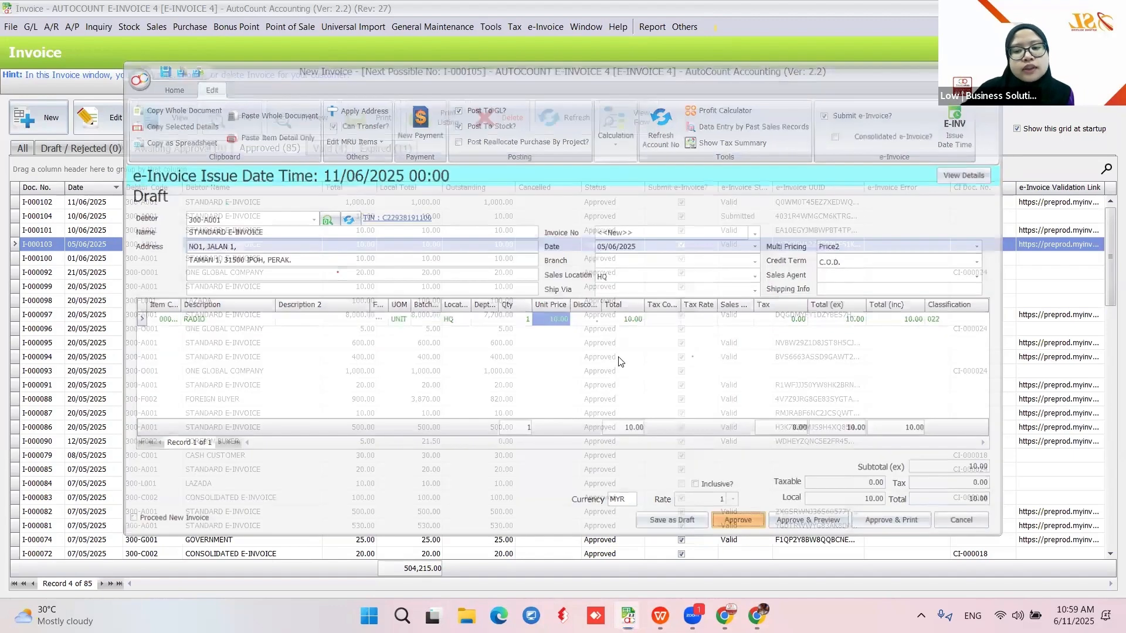
{"action": "left_click", "coordinate": [567, 117]}
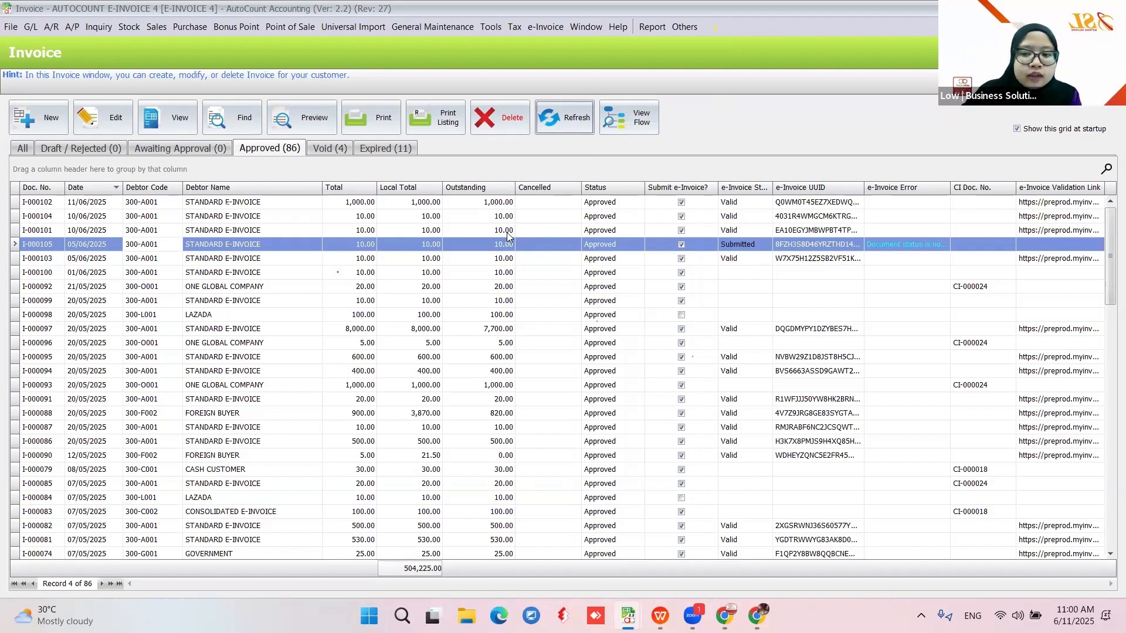
Step: View approved invoice I-000101 to examine its void option, and close it
{"action": "left_click", "coordinate": [239, 232]}
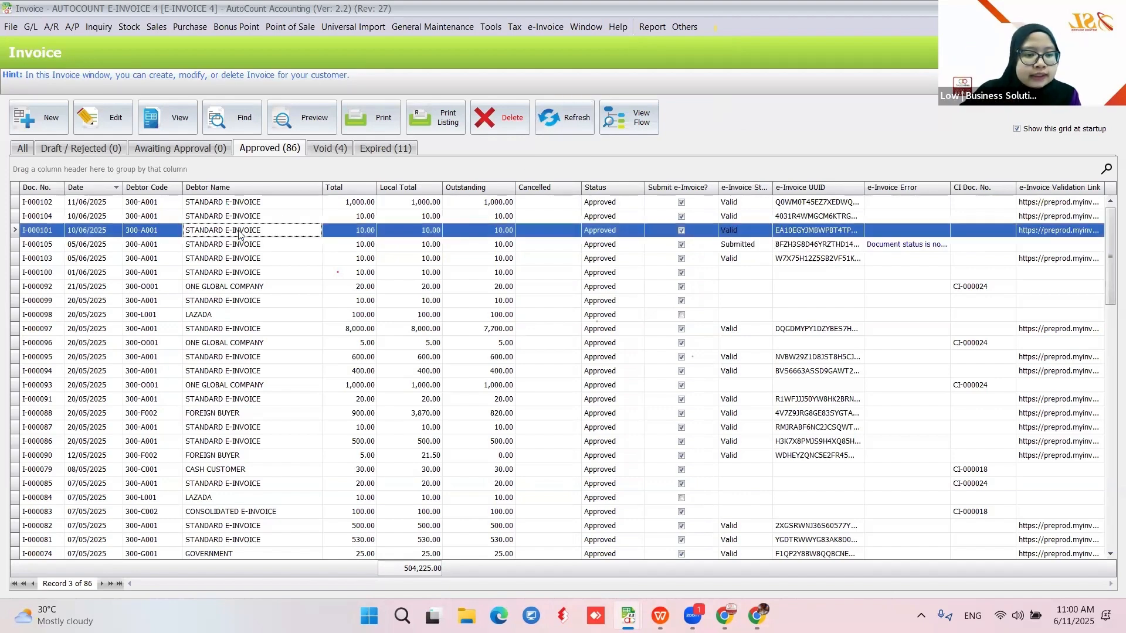
{"action": "left_click", "coordinate": [185, 135]}
{"action": "left_click", "coordinate": [170, 90]}
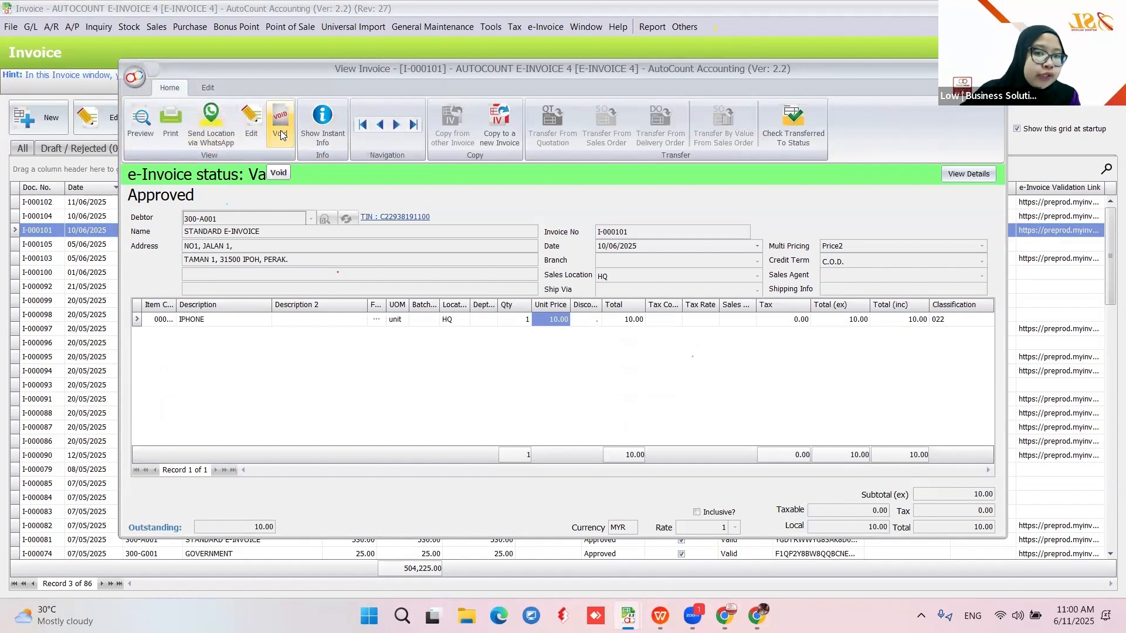
{"action": "left_click", "coordinate": [993, 67]}
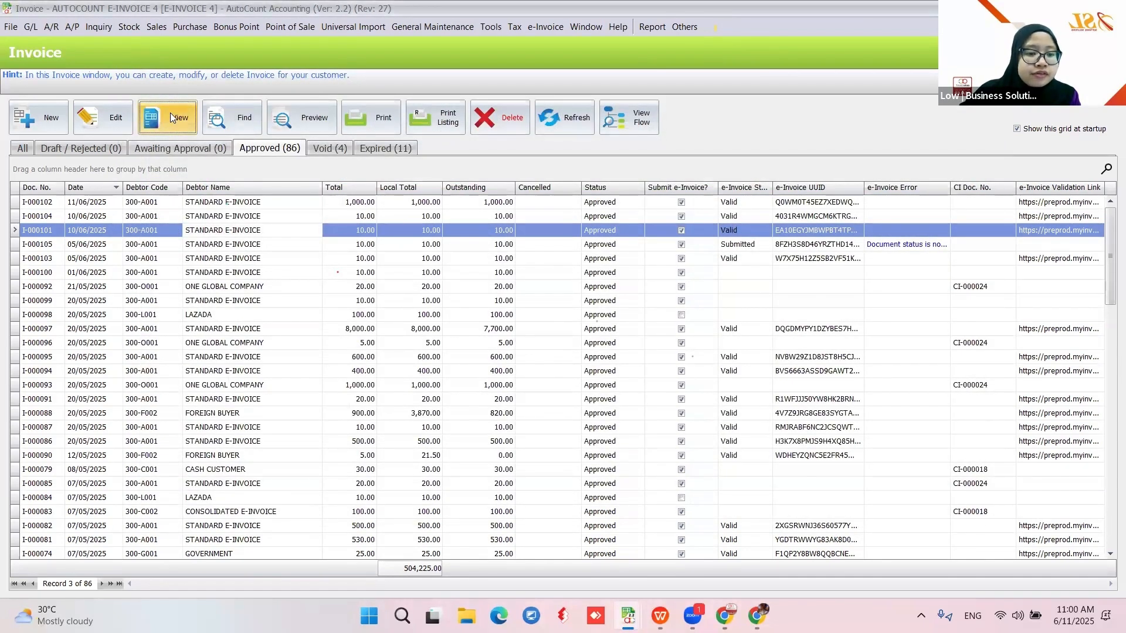
Step: Void invoice I-000101 with DUPLICATE as the e-Invoice cancel reason
{"action": "left_click", "coordinate": [171, 113]}
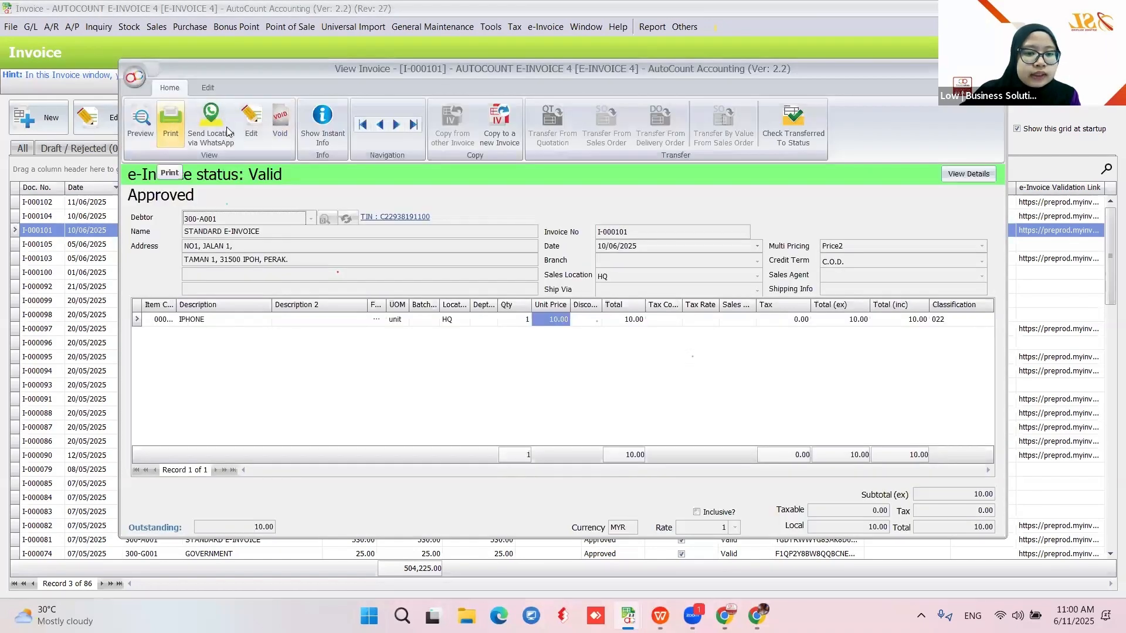
{"action": "left_click", "coordinate": [279, 123]}
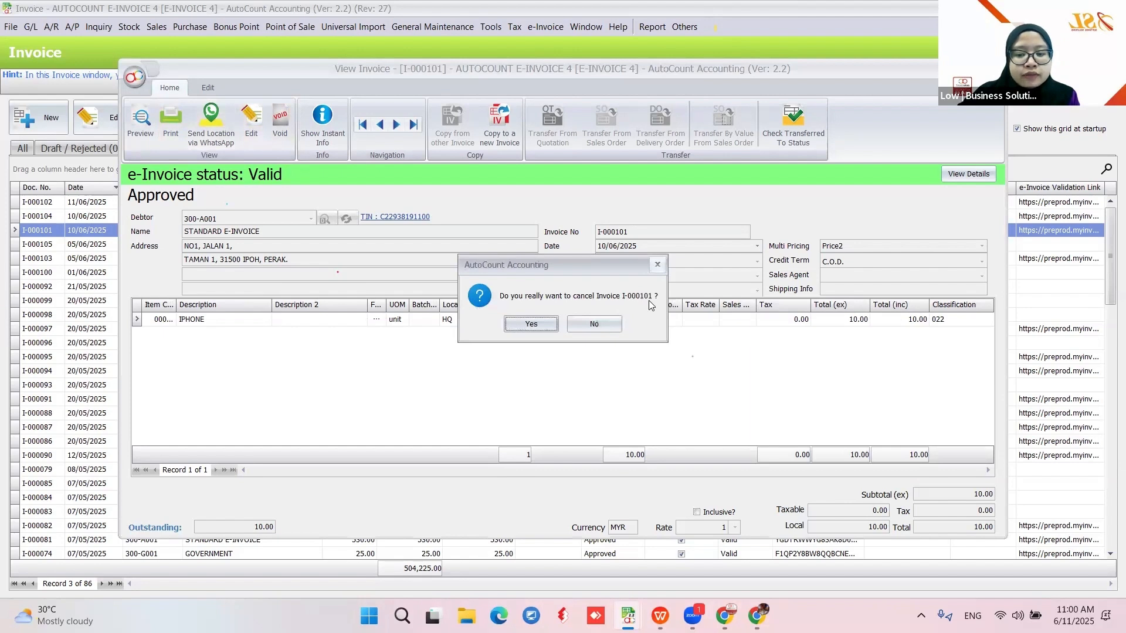
{"action": "left_click", "coordinate": [550, 328]}
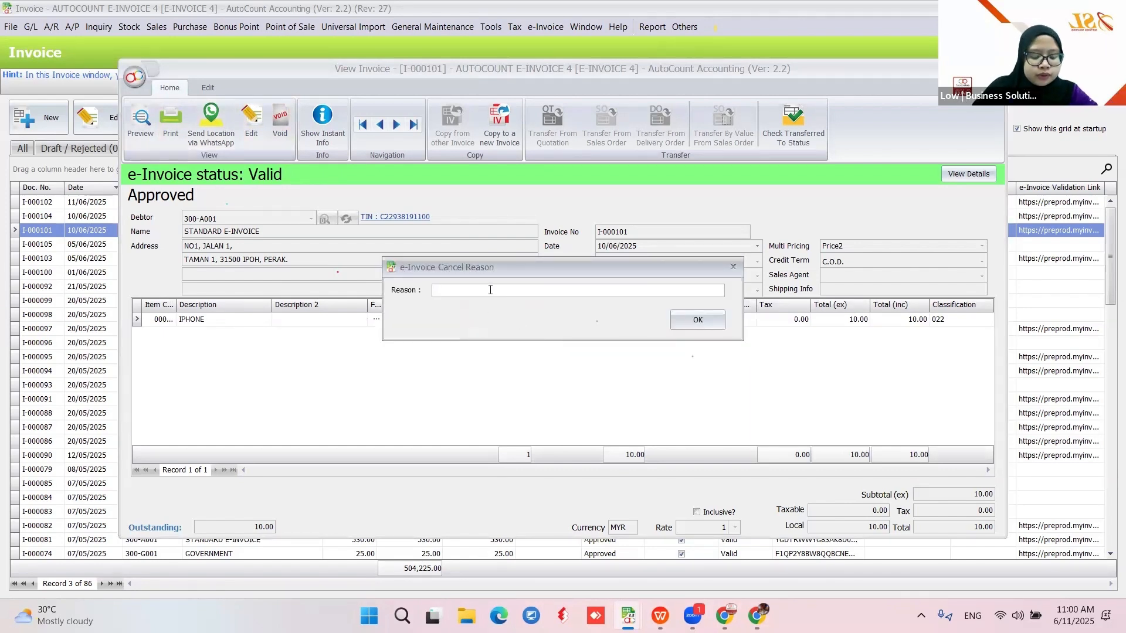
{"action": "type", "text": "DUPLIC"}
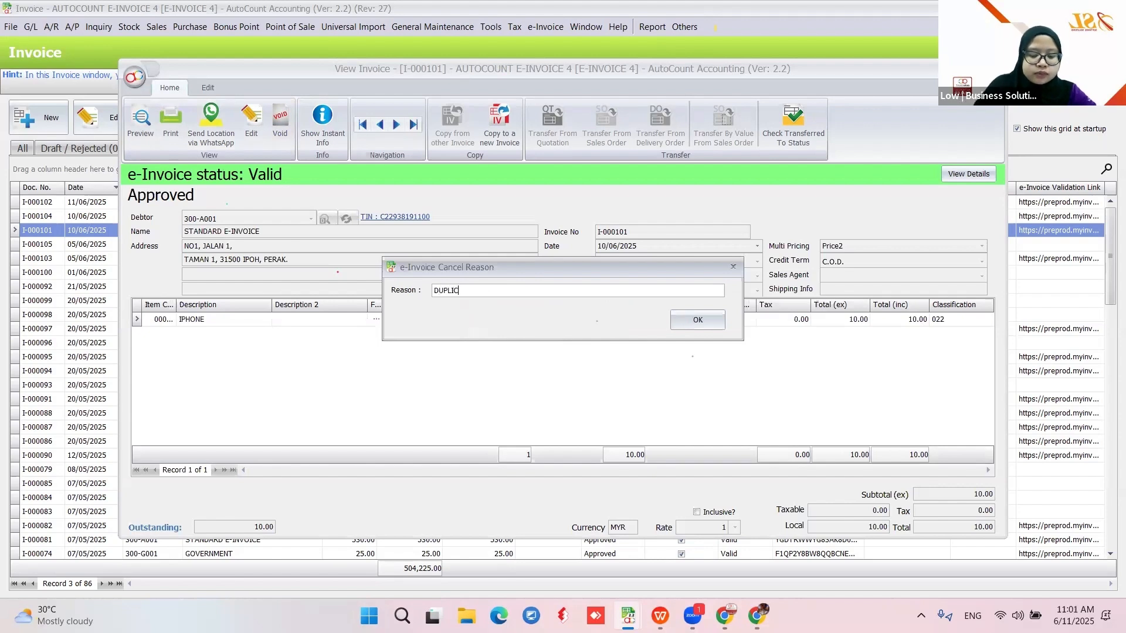
{"action": "type", "text": "ATE"}
{"action": "left_click", "coordinate": [681, 320]}
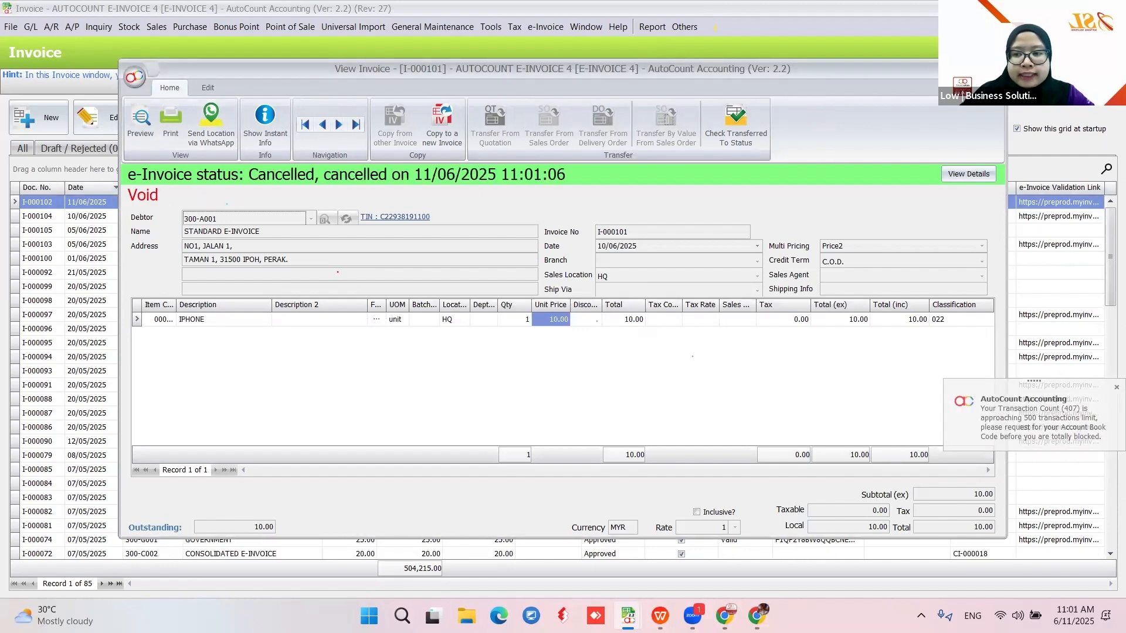
Step: Close the voided invoice, refresh the approved list and show the void invoices
{"action": "key", "text": "Escape"}
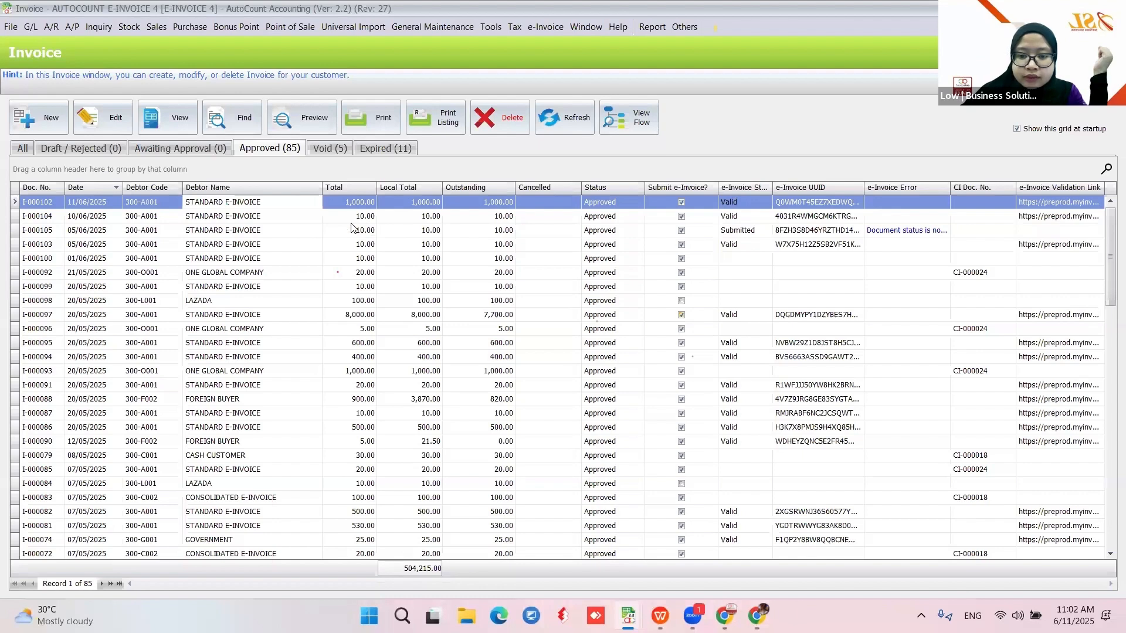
{"action": "left_click", "coordinate": [566, 124]}
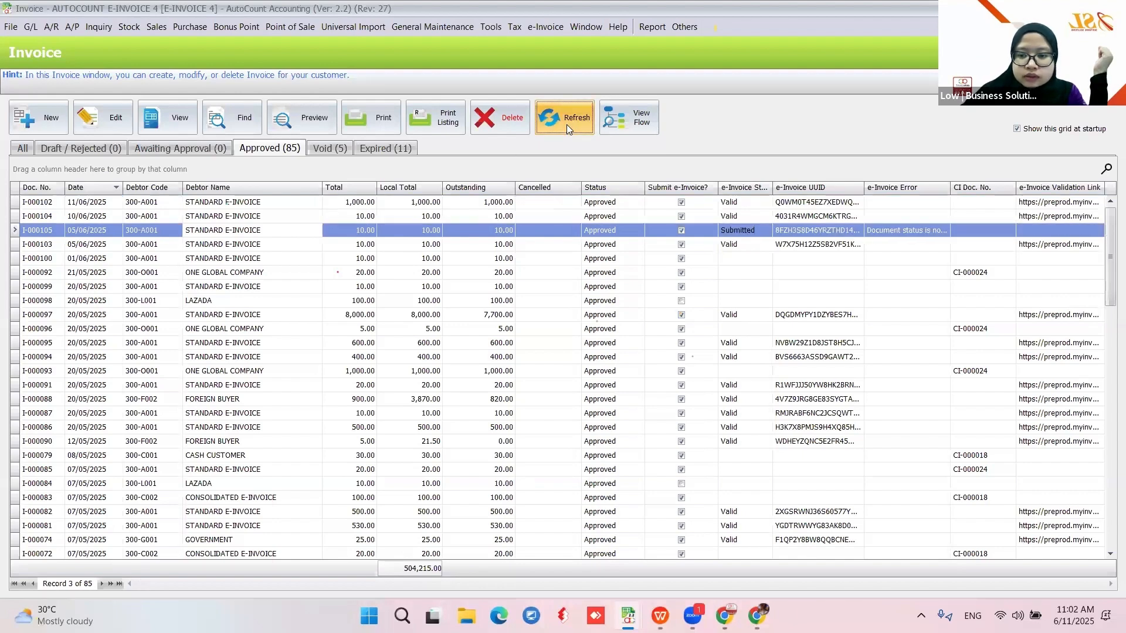
{"action": "left_click", "coordinate": [329, 148]}
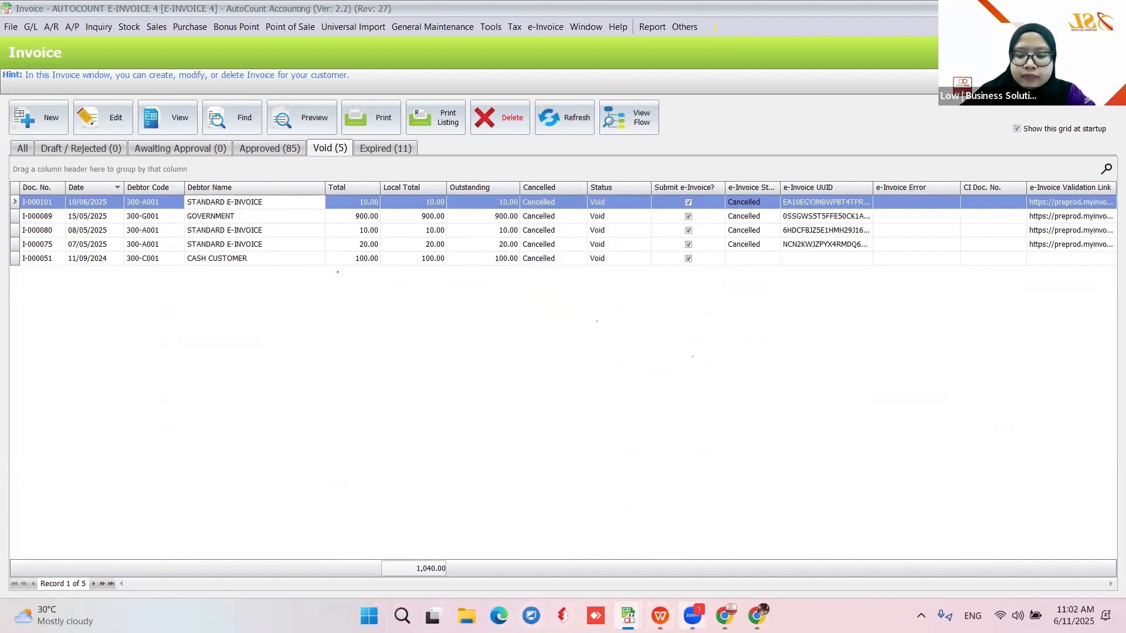
Step: Switch to the MyInvois Portal in Chrome and open document I-000101 from the 10/6/2025 11:59 AM submission to check its cancellation reason
{"action": "mouse_move", "coordinate": [725, 616]}
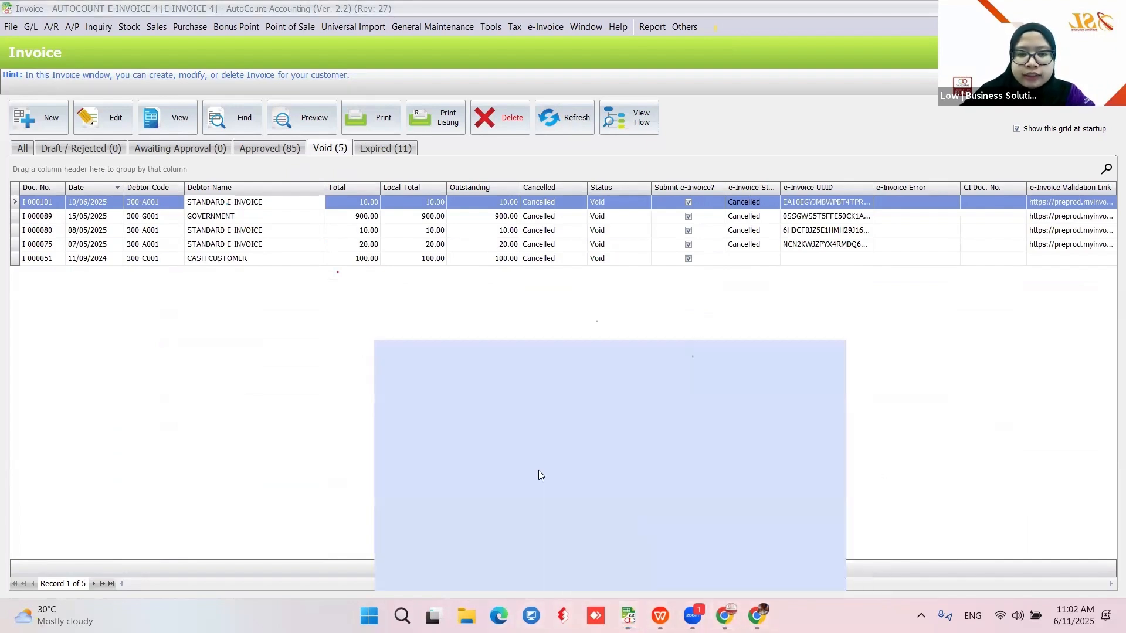
{"action": "left_click", "coordinate": [642, 533]}
{"action": "left_click", "coordinate": [244, 14]}
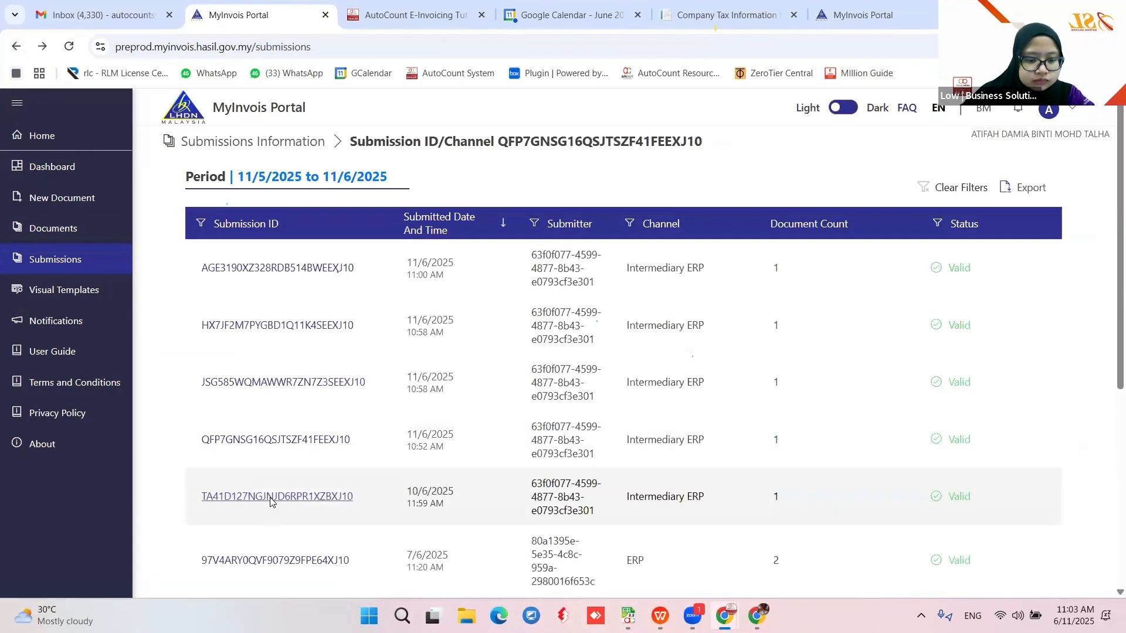
{"action": "left_click", "coordinate": [262, 505]}
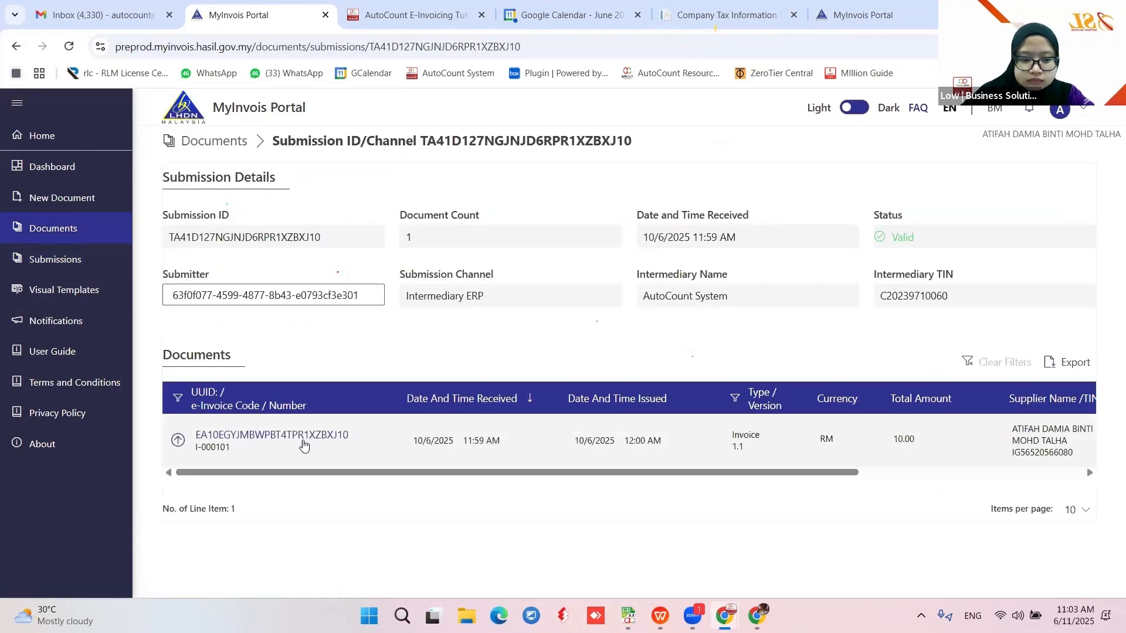
{"action": "left_click", "coordinate": [304, 437]}
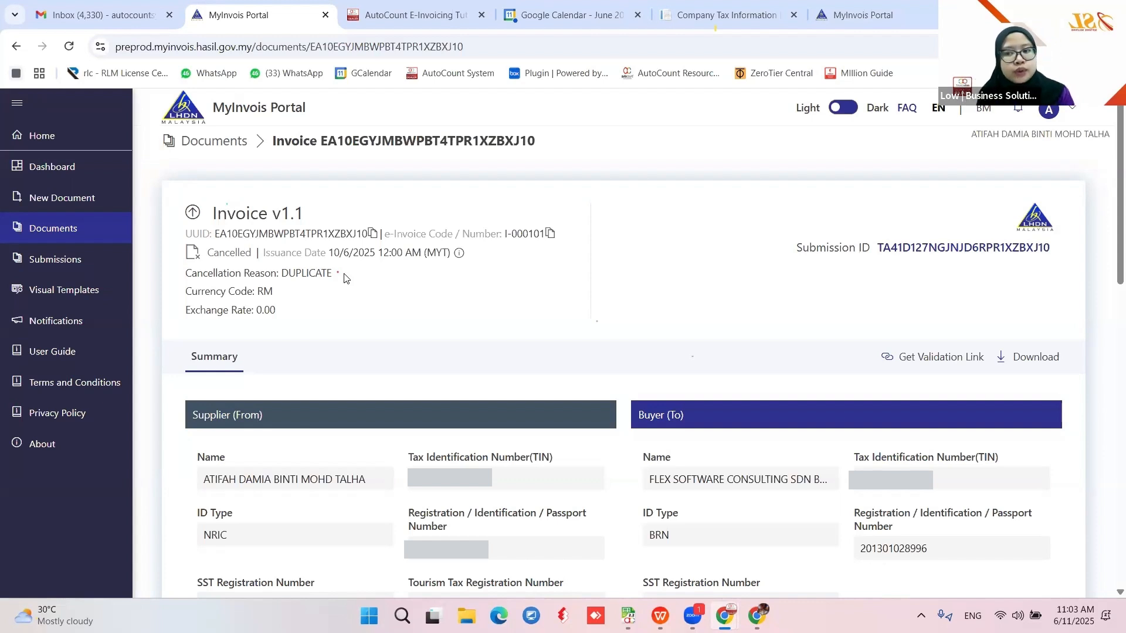
Step: Switch back to AutoCount Accounting, open and cancel a blank new invoice, and list all invoices
{"action": "key", "text": "alt+Tab"}
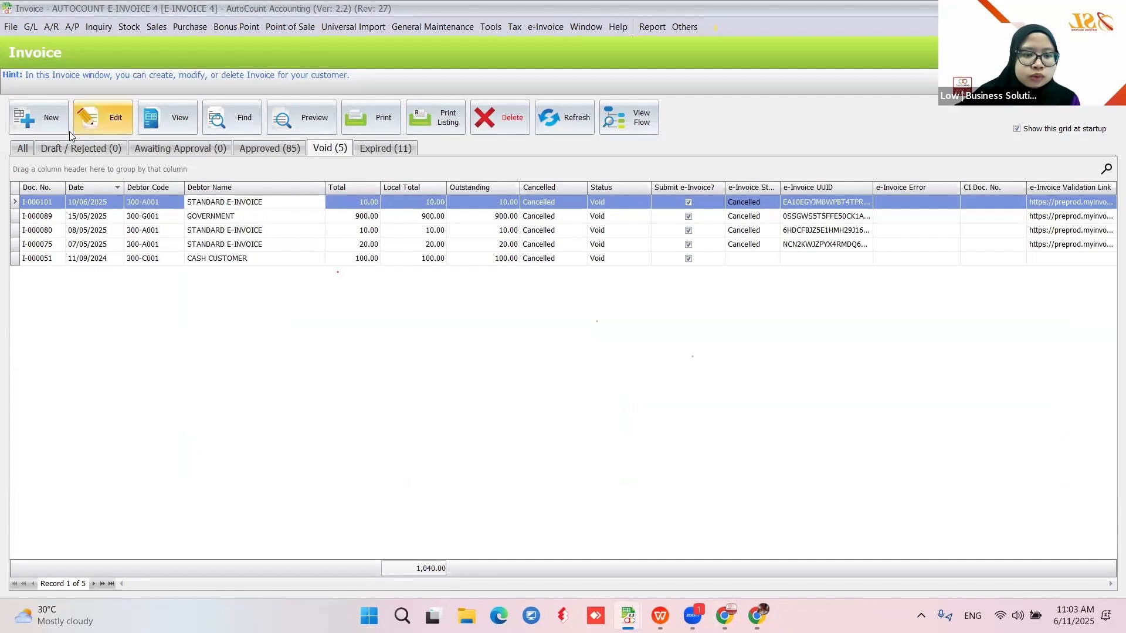
{"action": "left_click", "coordinate": [45, 126]}
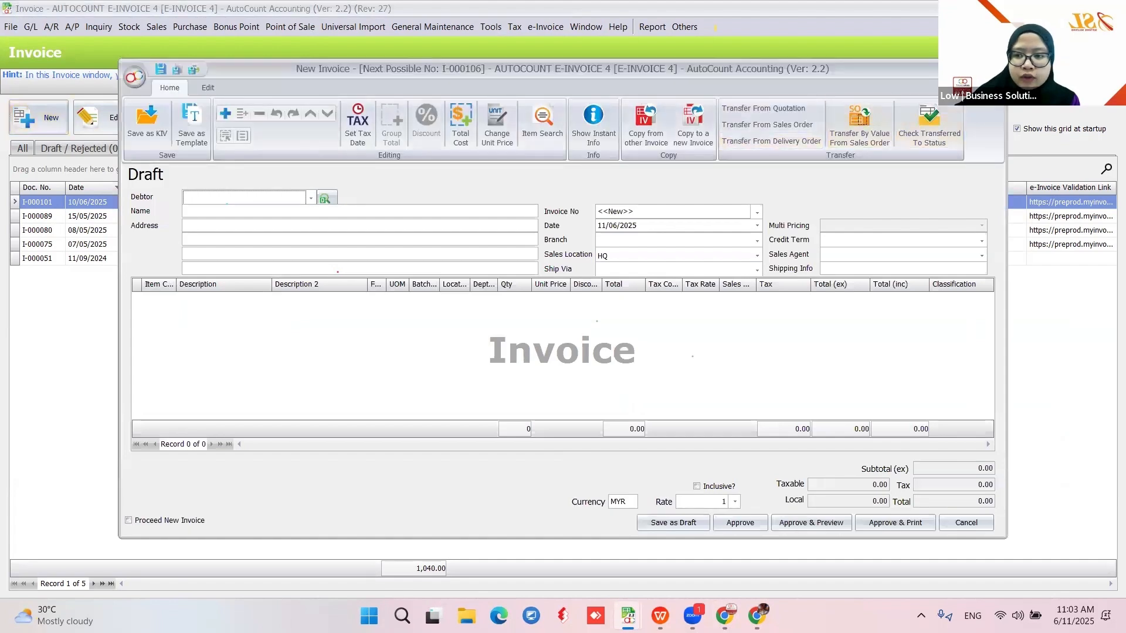
{"action": "key", "text": "Escape"}
{"action": "left_click", "coordinate": [22, 149]}
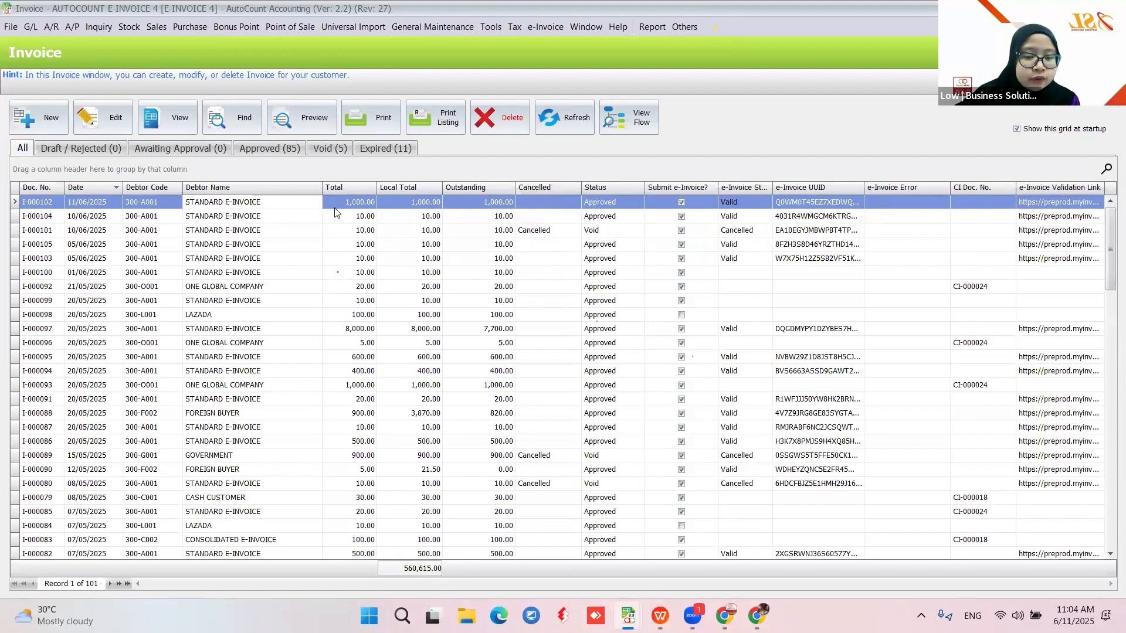
Step: Open invoice I-000102 for editing and enter ADDITIONAL as the further description of the IPHONE line
{"action": "left_click", "coordinate": [129, 124]}
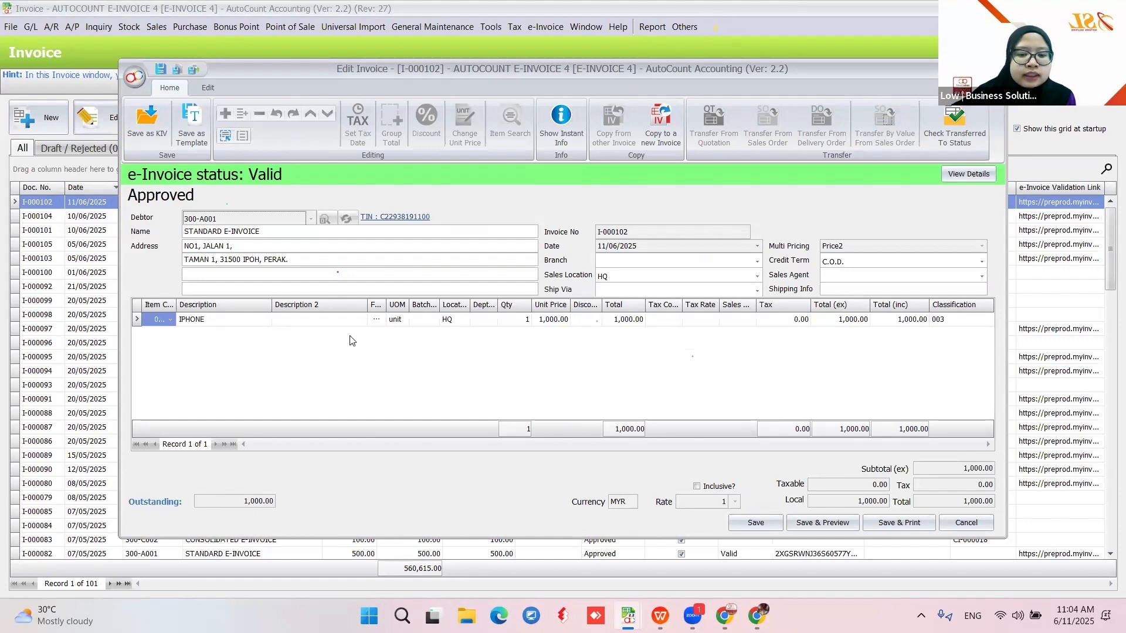
{"action": "left_click", "coordinate": [373, 322]}
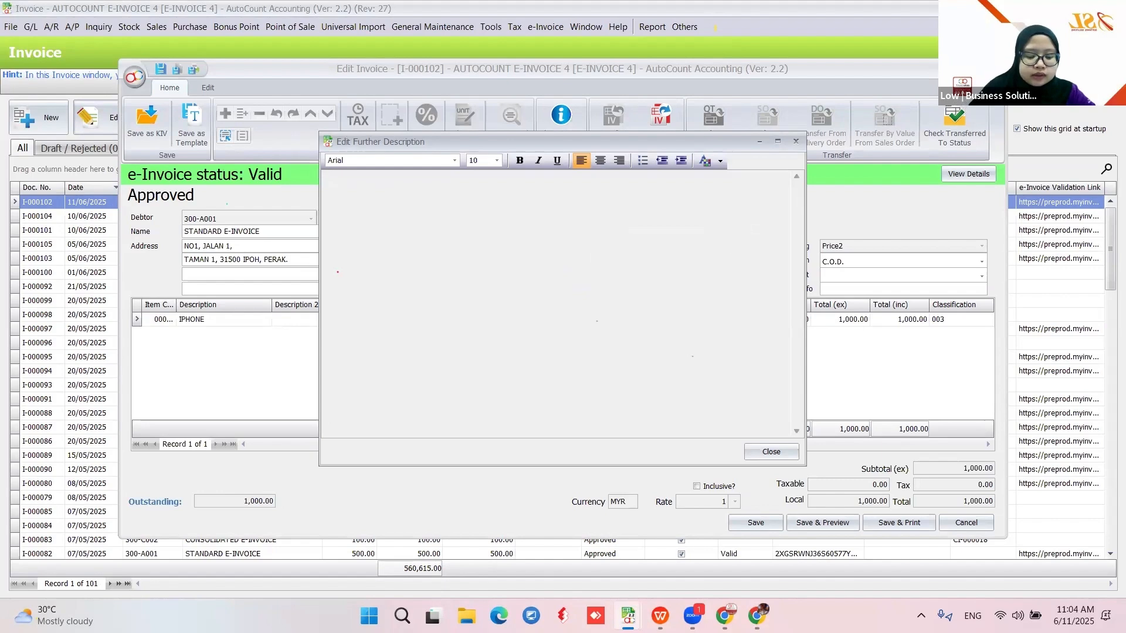
{"action": "type", "text": "DDITIONAL"}
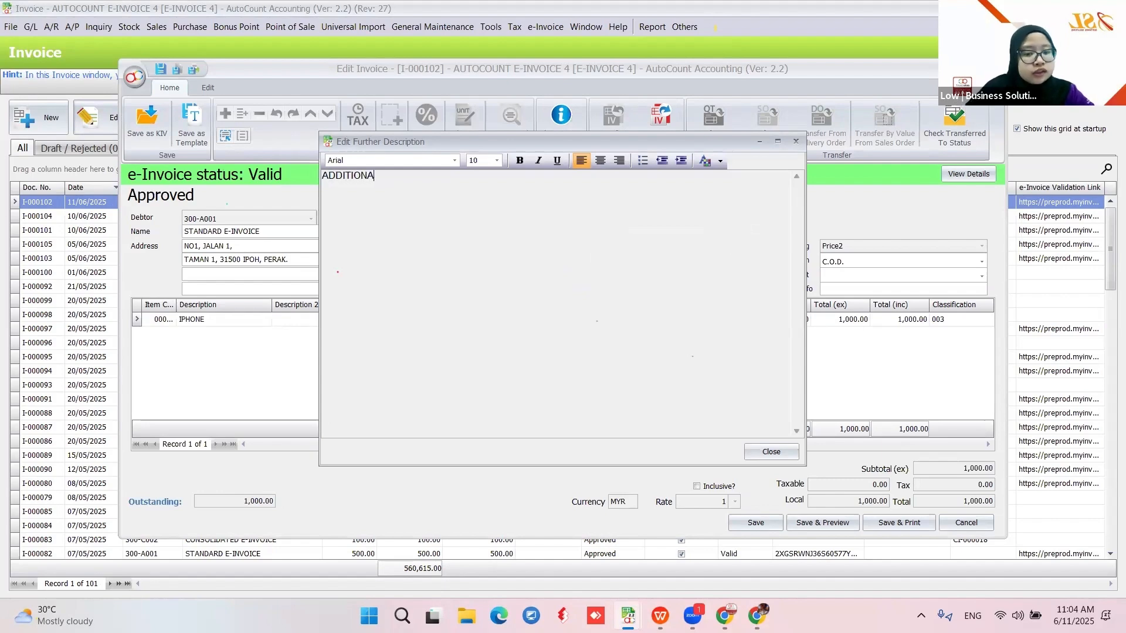
{"action": "left_click", "coordinate": [783, 452]}
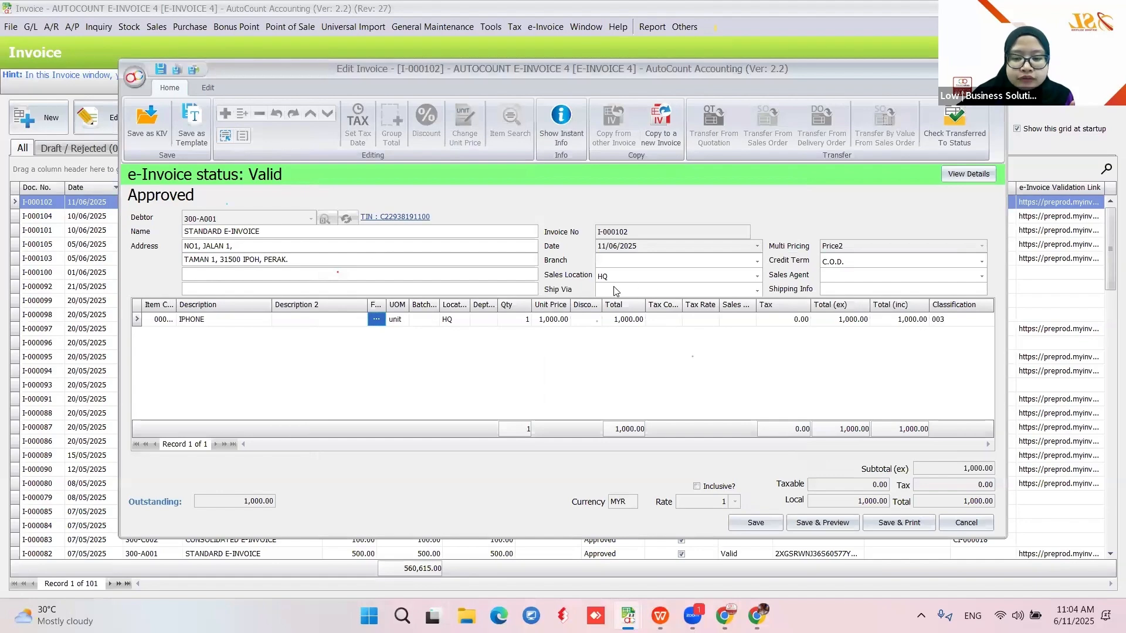
Step: Set the sales agent of invoice I-000102 to B00001 and save the invoice
{"action": "left_click", "coordinate": [840, 276]}
{"action": "left_click", "coordinate": [835, 355]}
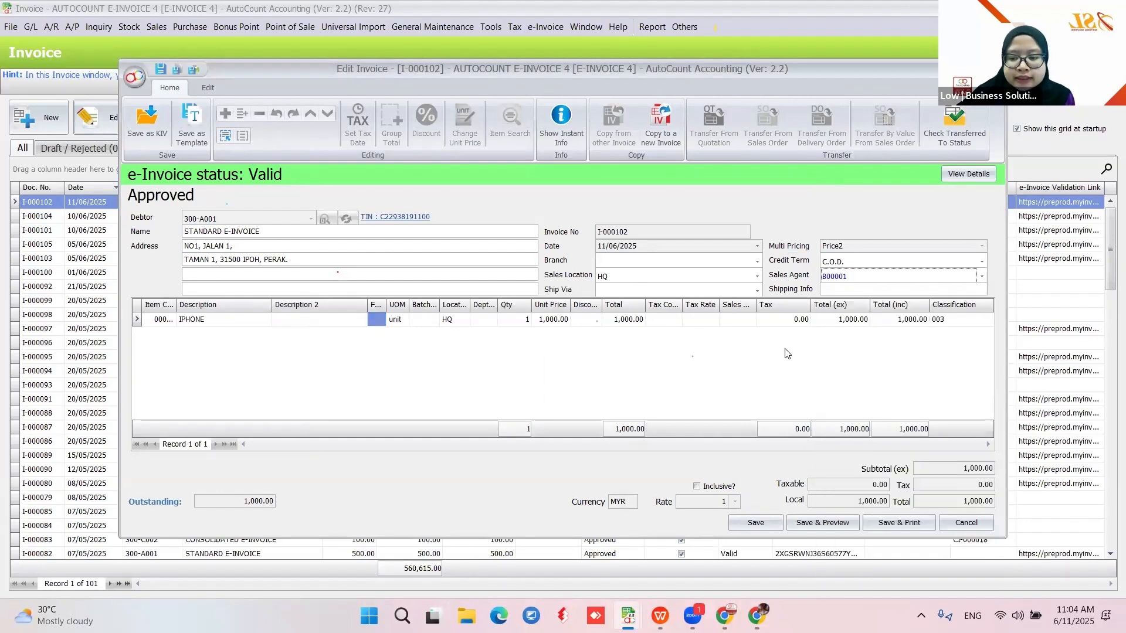
{"action": "left_click", "coordinate": [772, 528]}
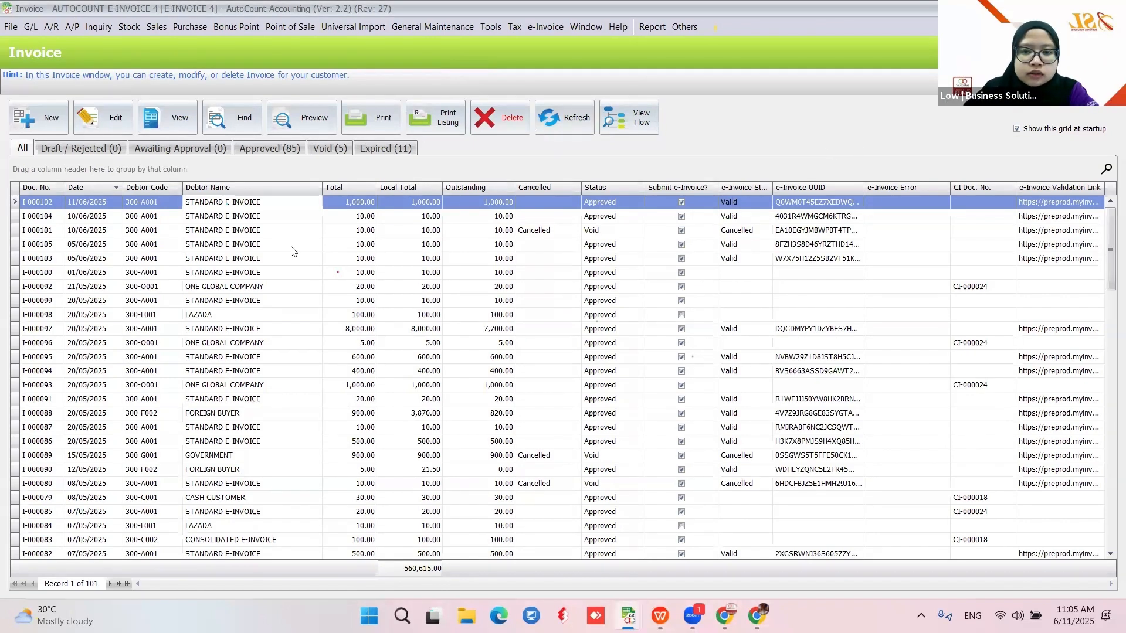
Step: Transfer invoice I-000104 to a new credit note
{"action": "left_click", "coordinate": [258, 229]}
{"action": "left_click", "coordinate": [233, 220]}
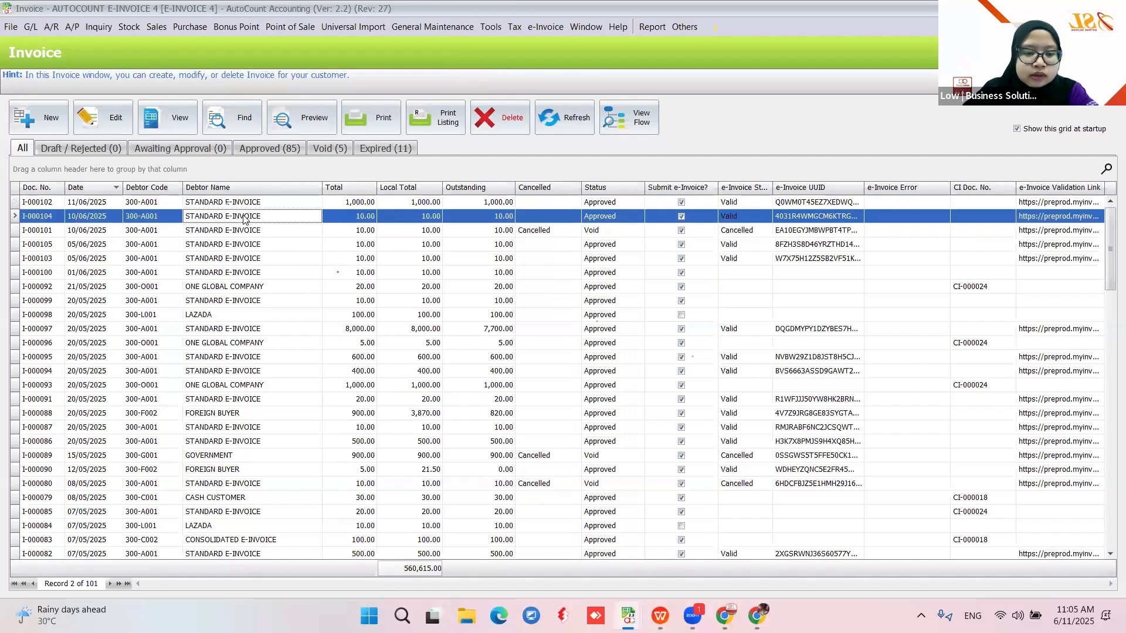
{"action": "right_click", "coordinate": [245, 219]}
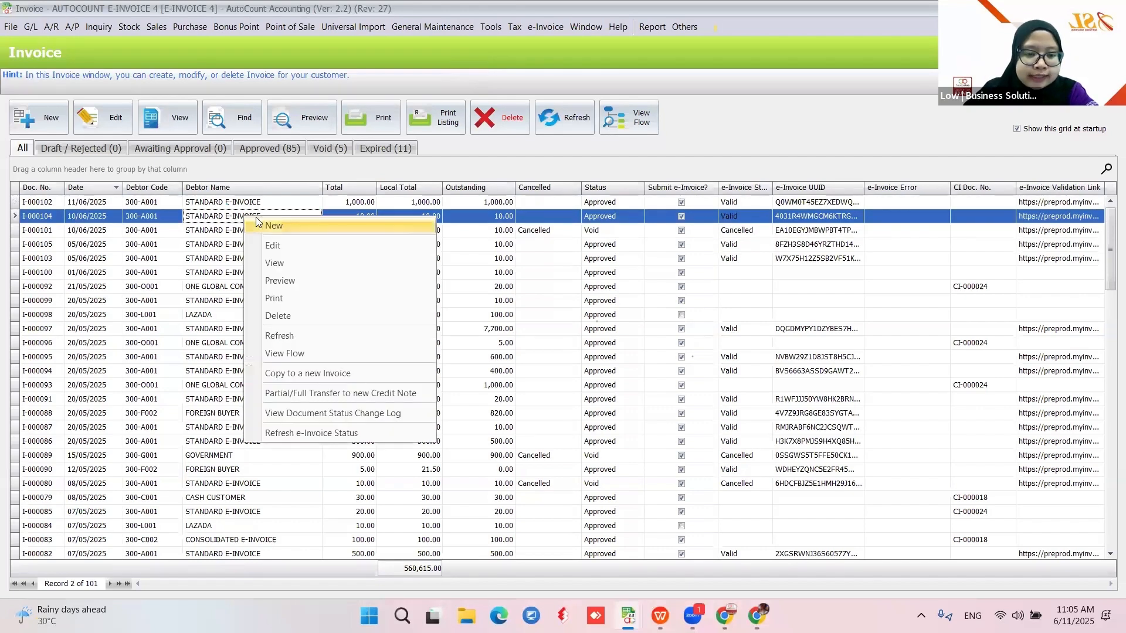
{"action": "left_click", "coordinate": [400, 404]}
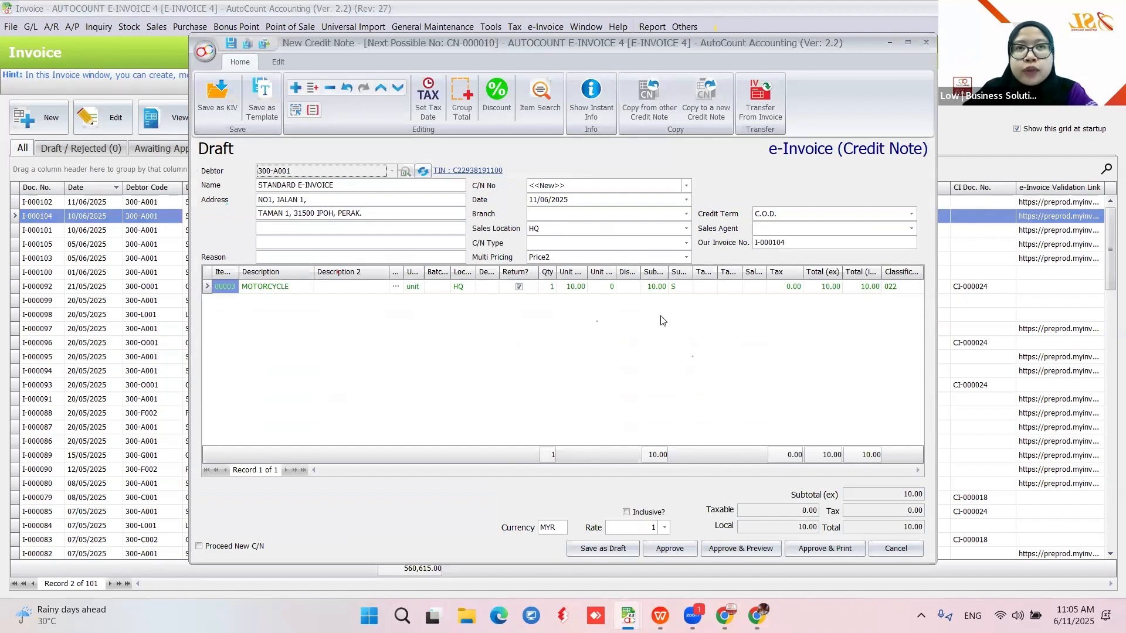
Step: Set the MOTORCYCLE line's unit price to 5 and the credit note reason to DISCOUNT, and approve the credit note
{"action": "left_click", "coordinate": [575, 286]}
{"action": "type", "text": "5"}
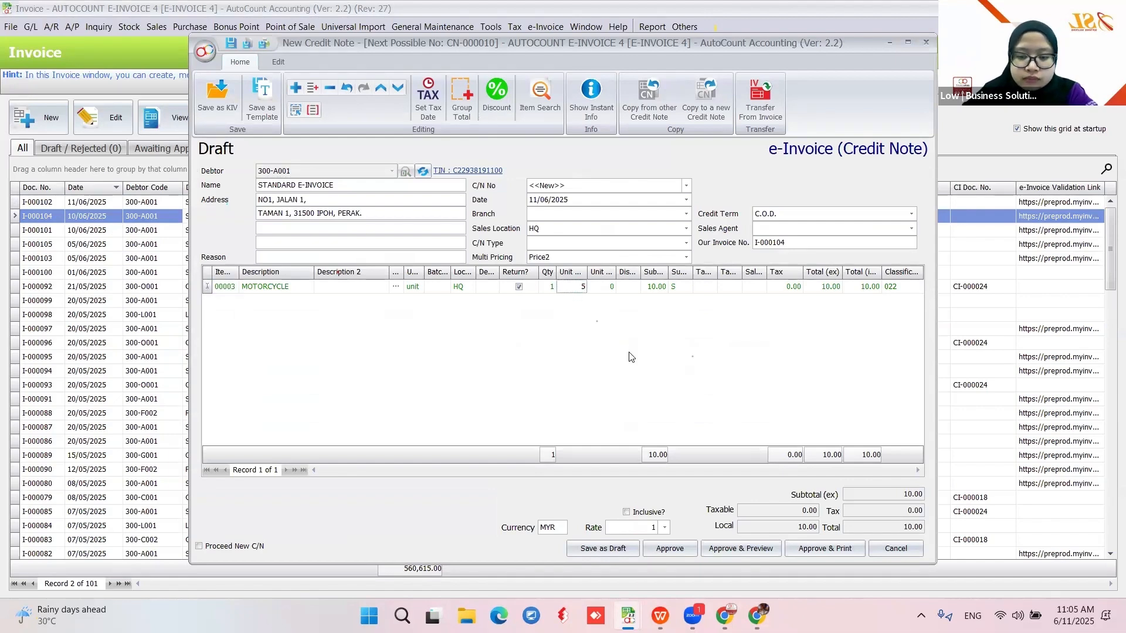
{"action": "left_click", "coordinate": [669, 548]}
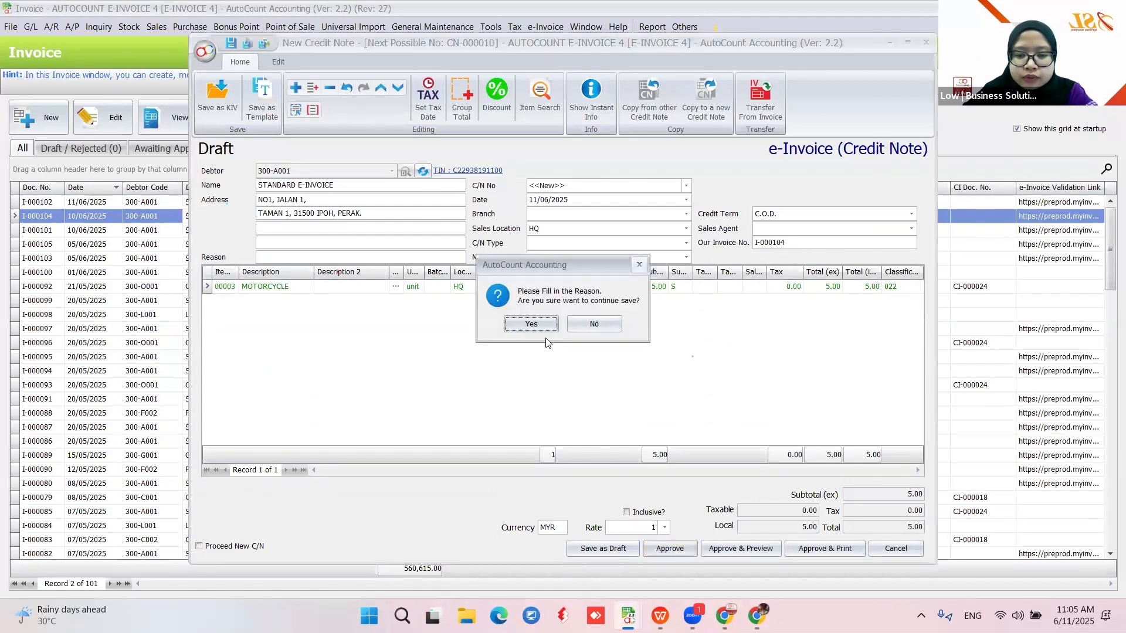
{"action": "left_click", "coordinate": [581, 322]}
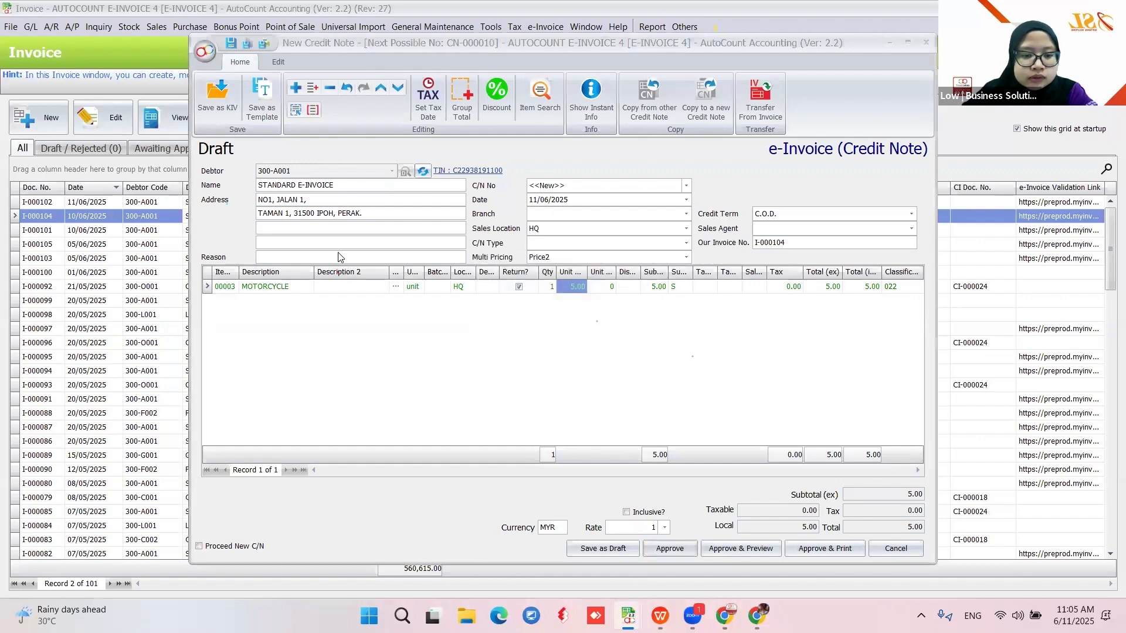
{"action": "left_click", "coordinate": [335, 257]}
{"action": "type", "text": "DISCOU"}
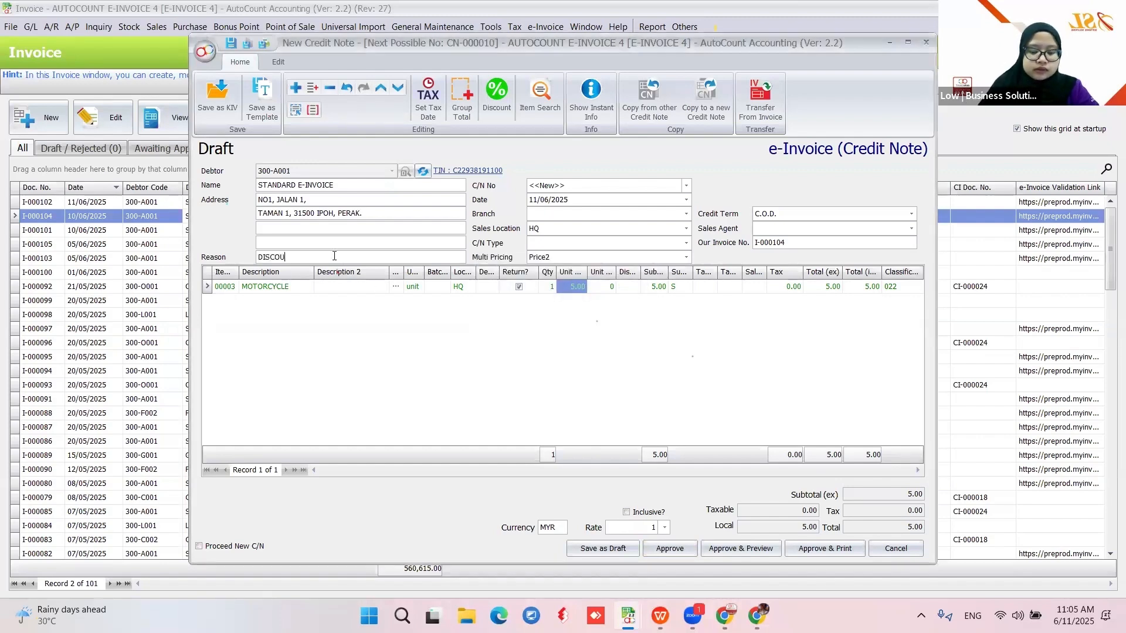
{"action": "type", "text": "NT"}
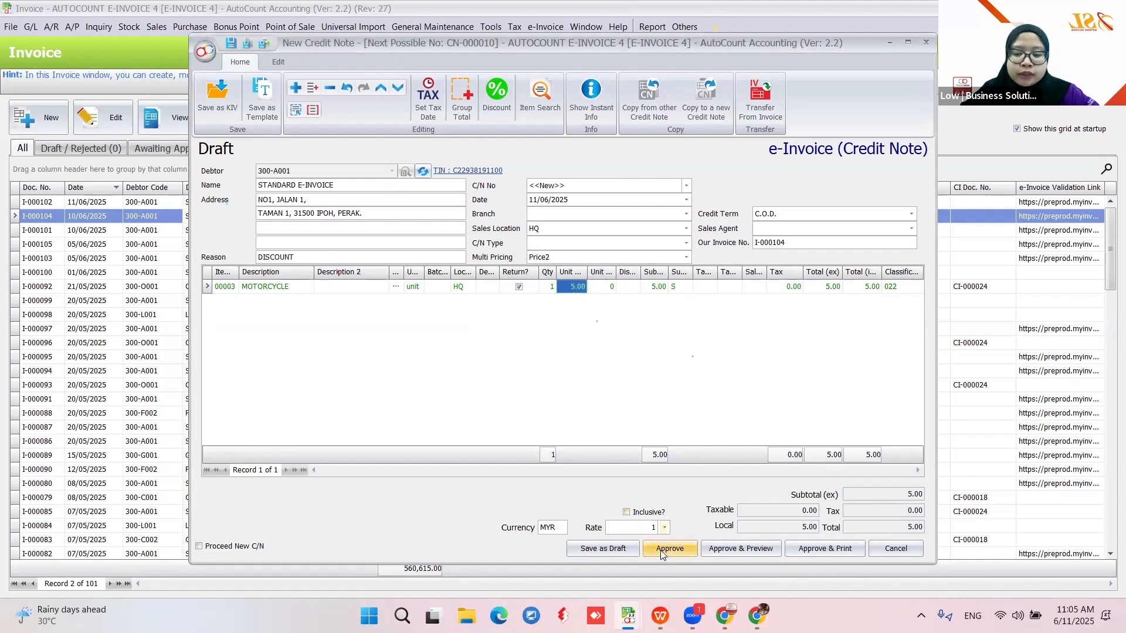
{"action": "left_click", "coordinate": [663, 552]}
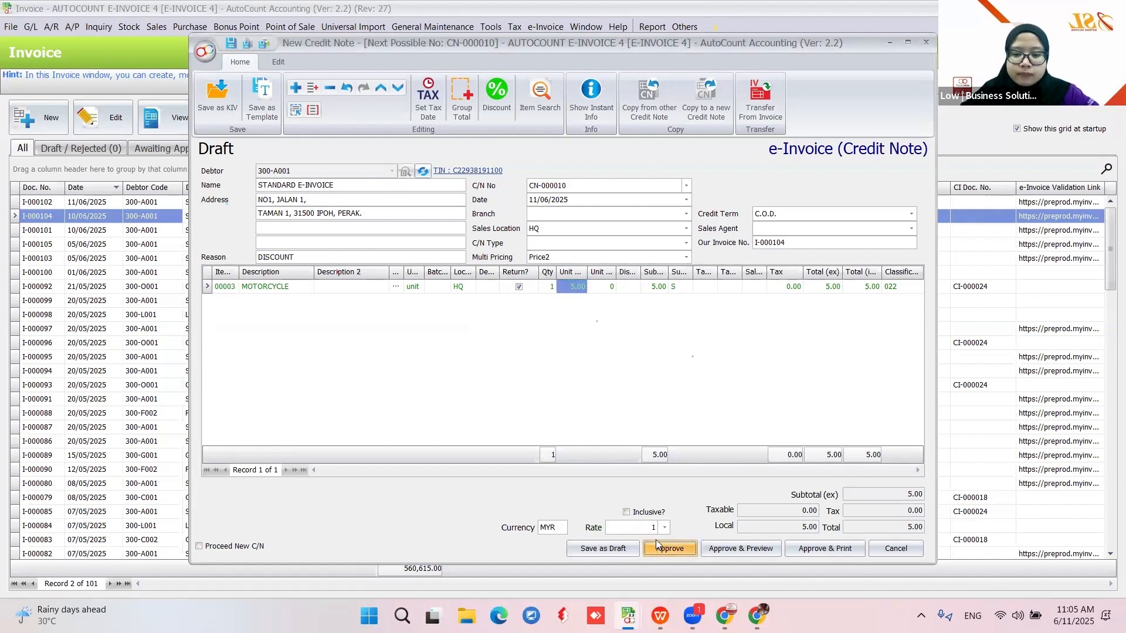
Step: Open the sales credit note list and view credit note CN-000010 to check its e-Invoice status
{"action": "left_click", "coordinate": [157, 27]}
{"action": "left_click", "coordinate": [160, 134]}
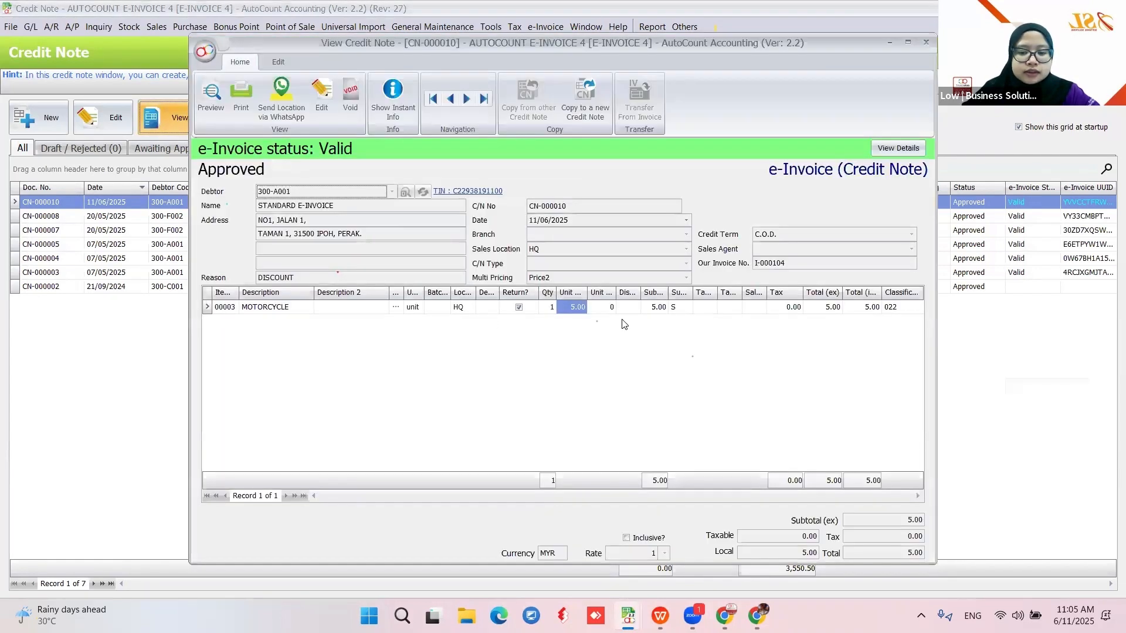
{"action": "left_click", "coordinate": [926, 42]}
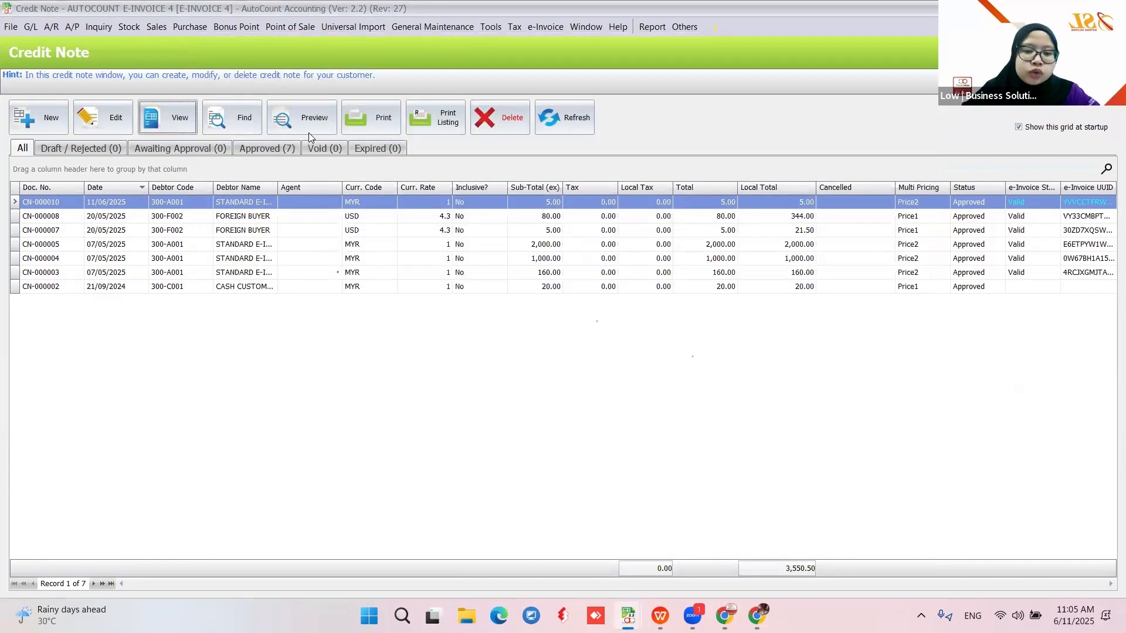
Step: Preview credit note CN-000010 with the Credit Note (Malaysia e-Invoice) report, examine the printout and close it
{"action": "left_click", "coordinate": [309, 115]}
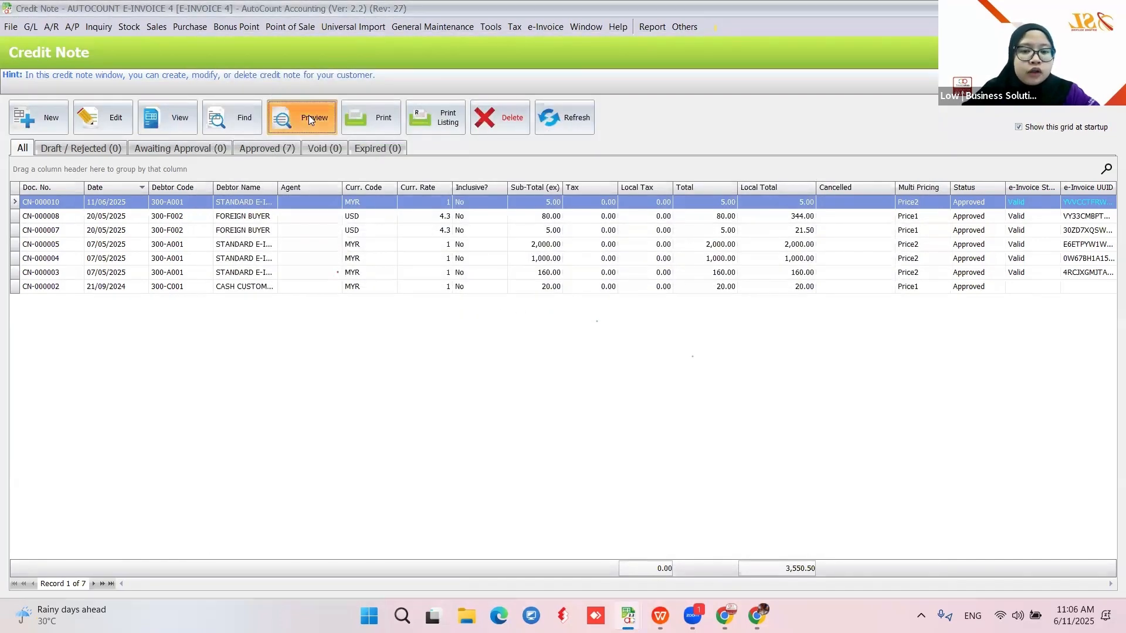
{"action": "left_click", "coordinate": [463, 315]}
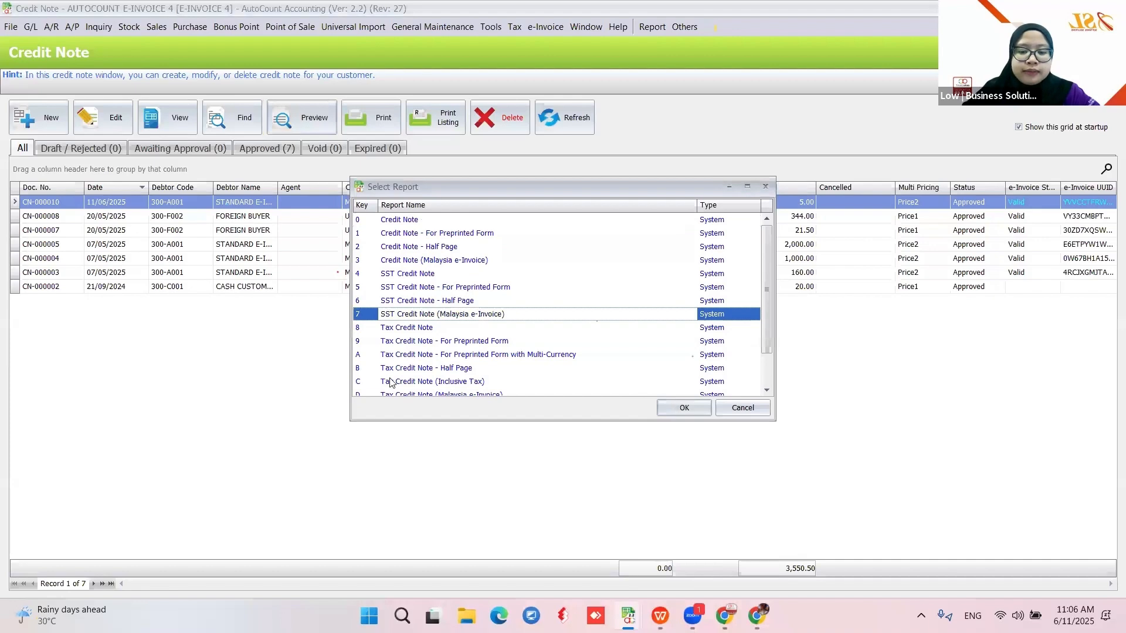
{"action": "left_click", "coordinate": [458, 260]}
{"action": "left_click", "coordinate": [680, 406]}
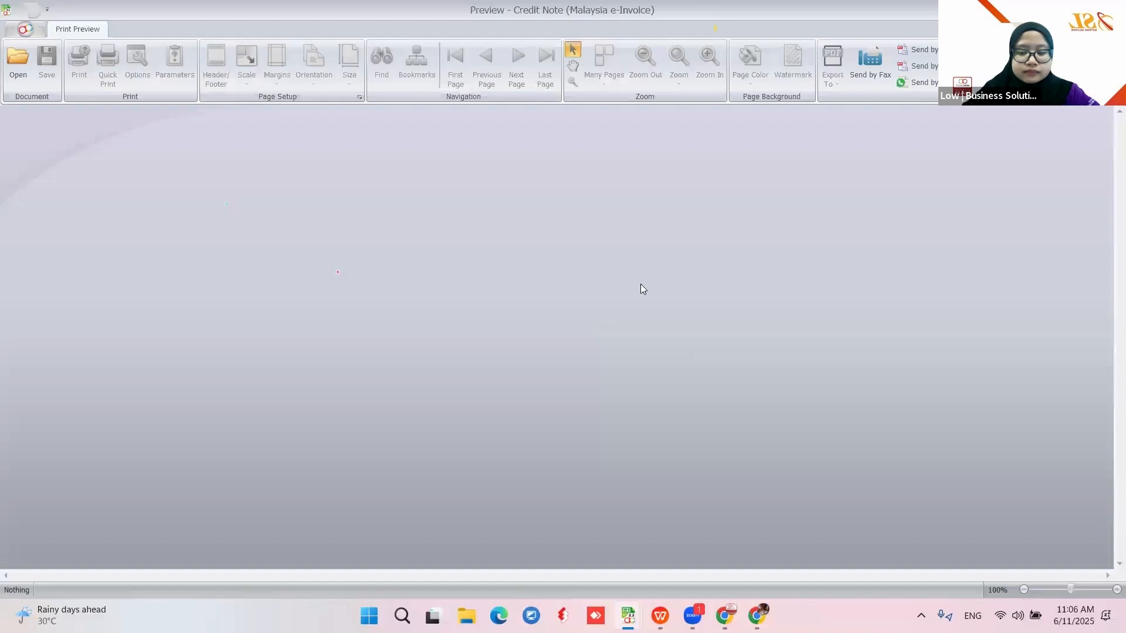
{"action": "scroll", "coordinate": [643, 288], "scroll_direction": "down", "scroll_amount": 4}
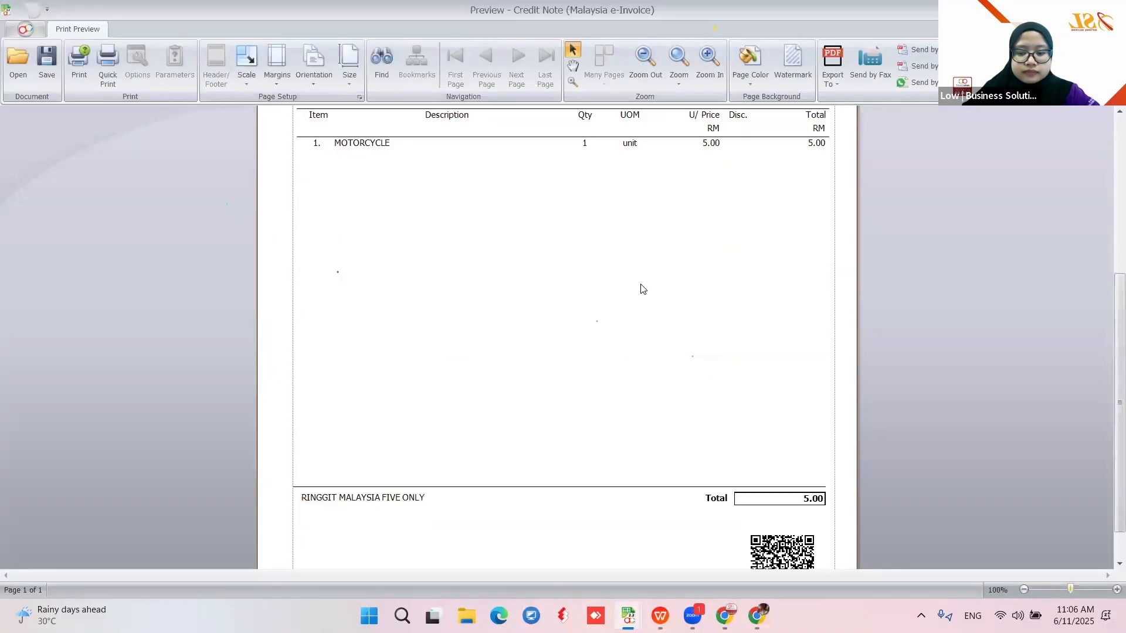
{"action": "scroll", "coordinate": [583, 388], "scroll_direction": "up", "scroll_amount": 1}
{"action": "scroll", "coordinate": [586, 381], "scroll_direction": "up", "scroll_amount": 5}
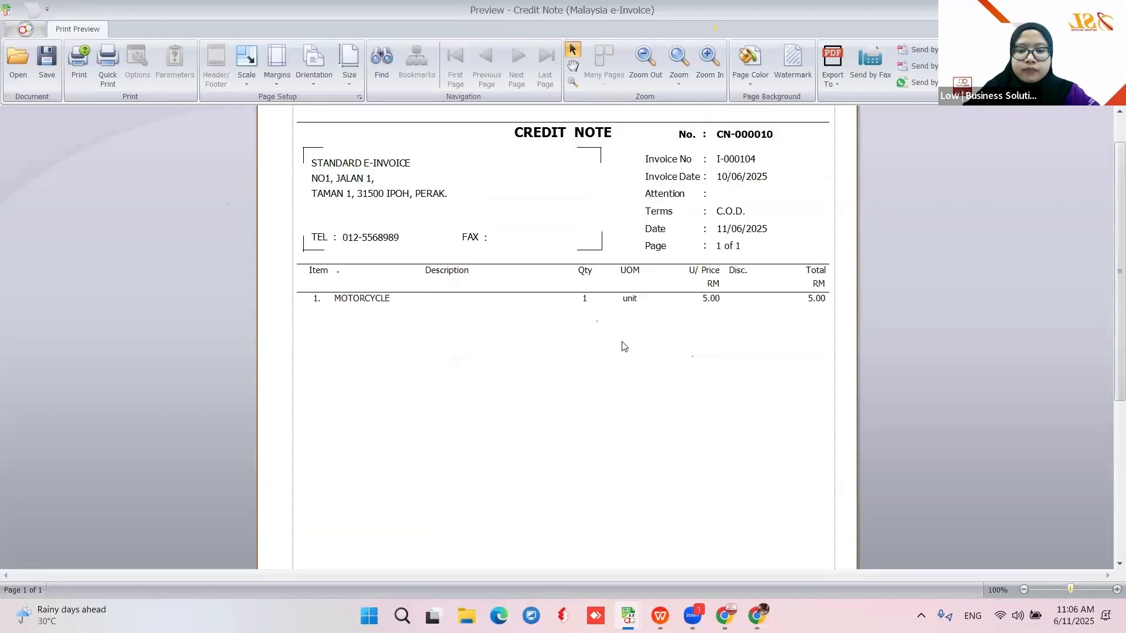
{"action": "key", "text": "Escape"}
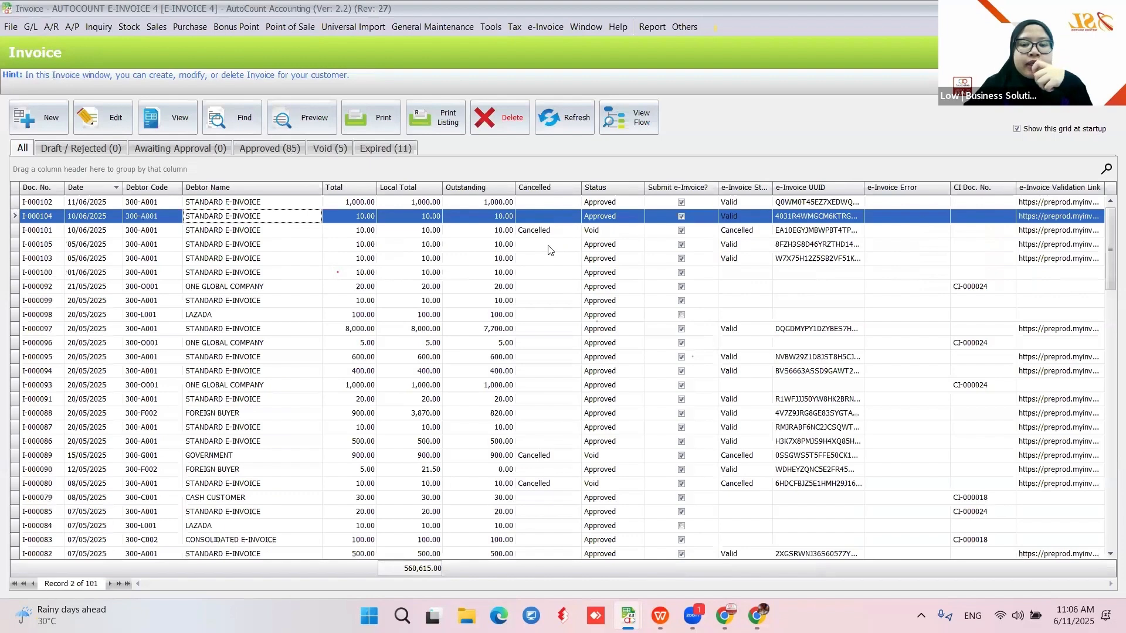
Step: Show the draft or rejected invoices, those awaiting approval and the expired ones
{"action": "left_click", "coordinate": [88, 150]}
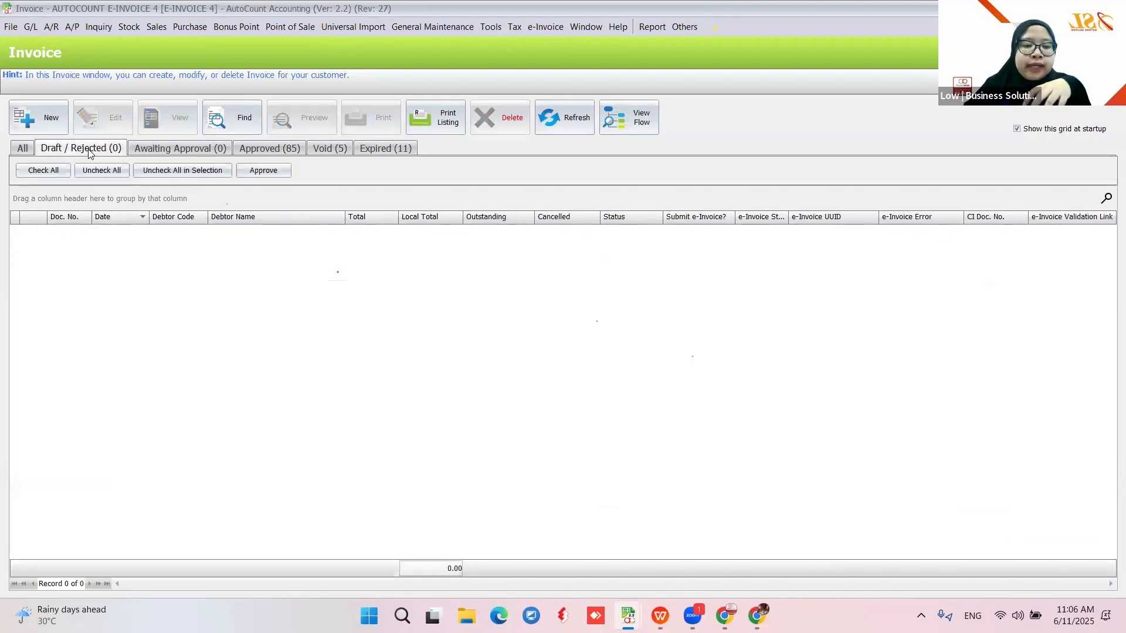
{"action": "left_click", "coordinate": [179, 149]}
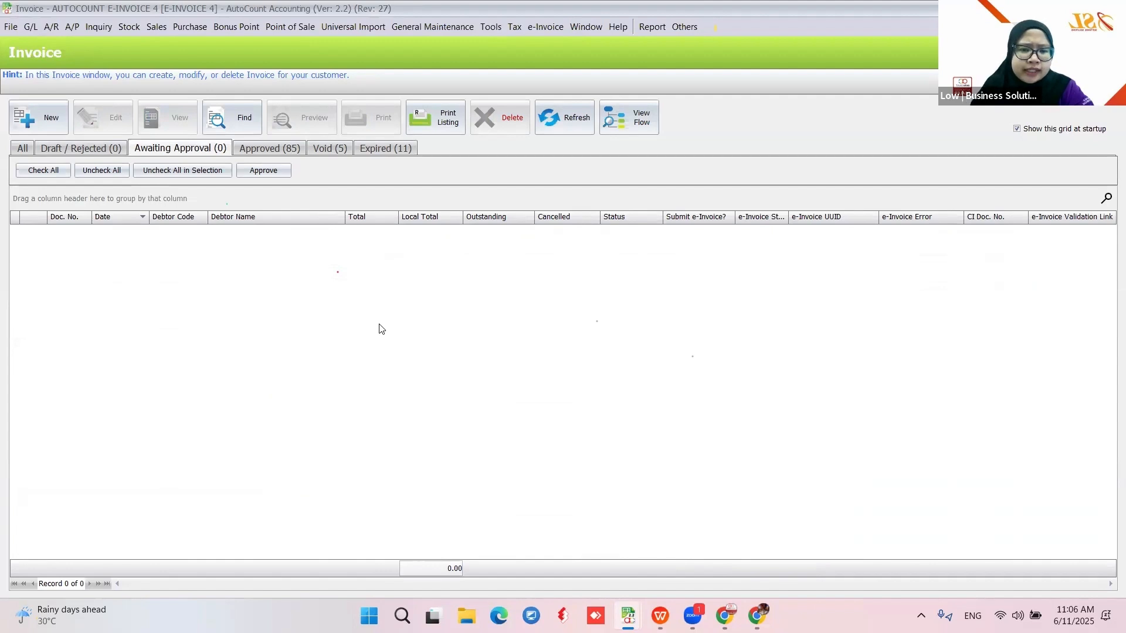
{"action": "left_click", "coordinate": [372, 149]}
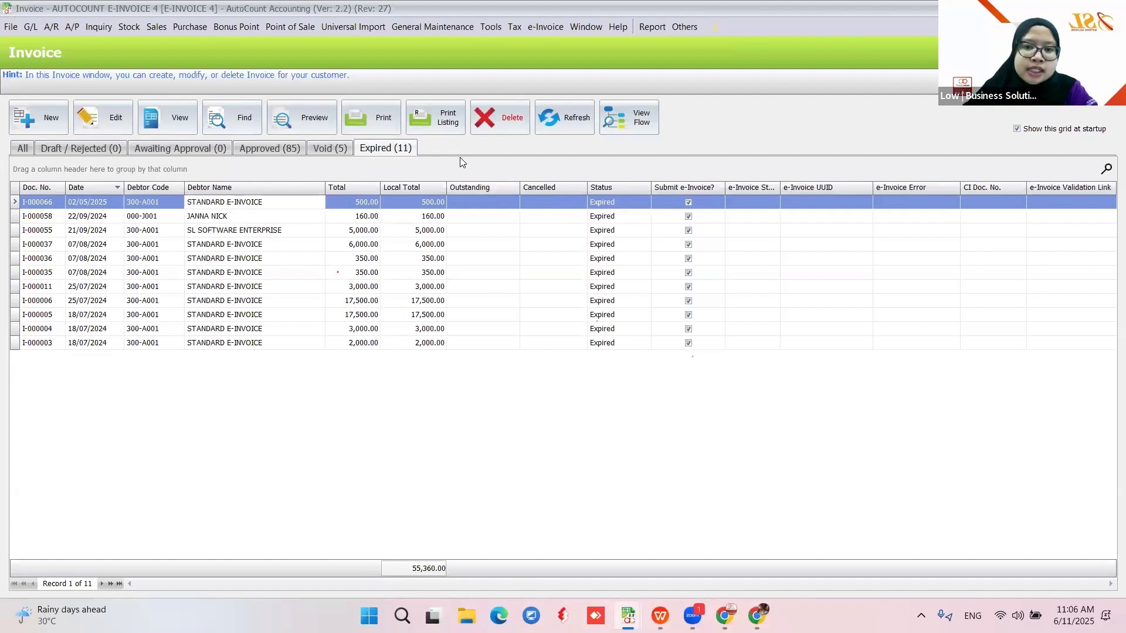
Step: Open the program options at the Approval Workflow settings
{"action": "left_click", "coordinate": [490, 27]}
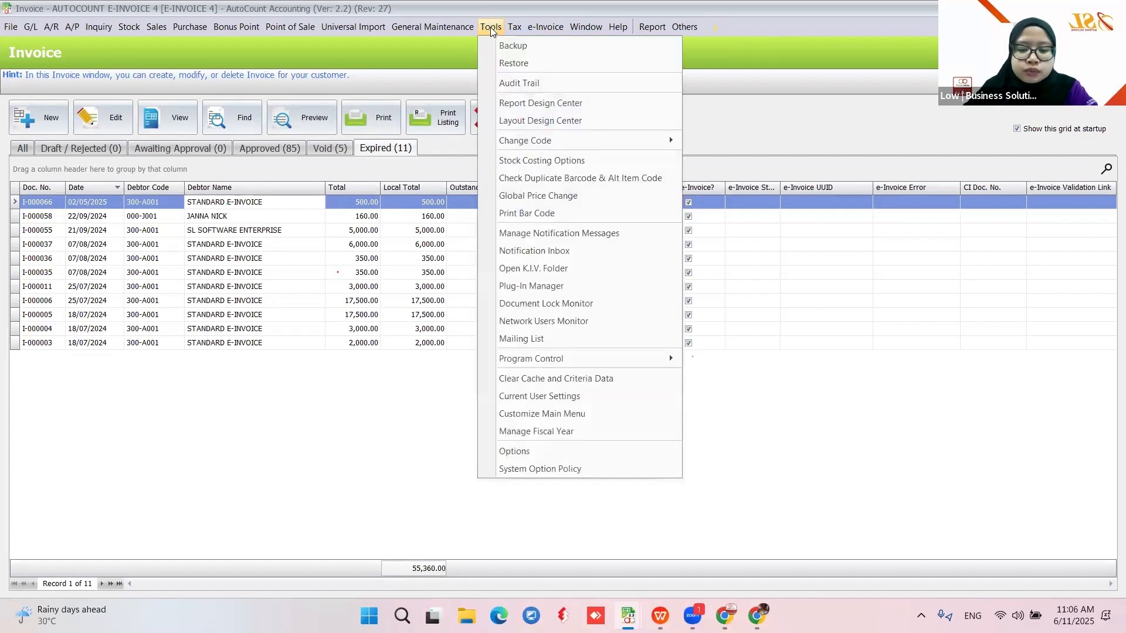
{"action": "left_click", "coordinate": [514, 452]}
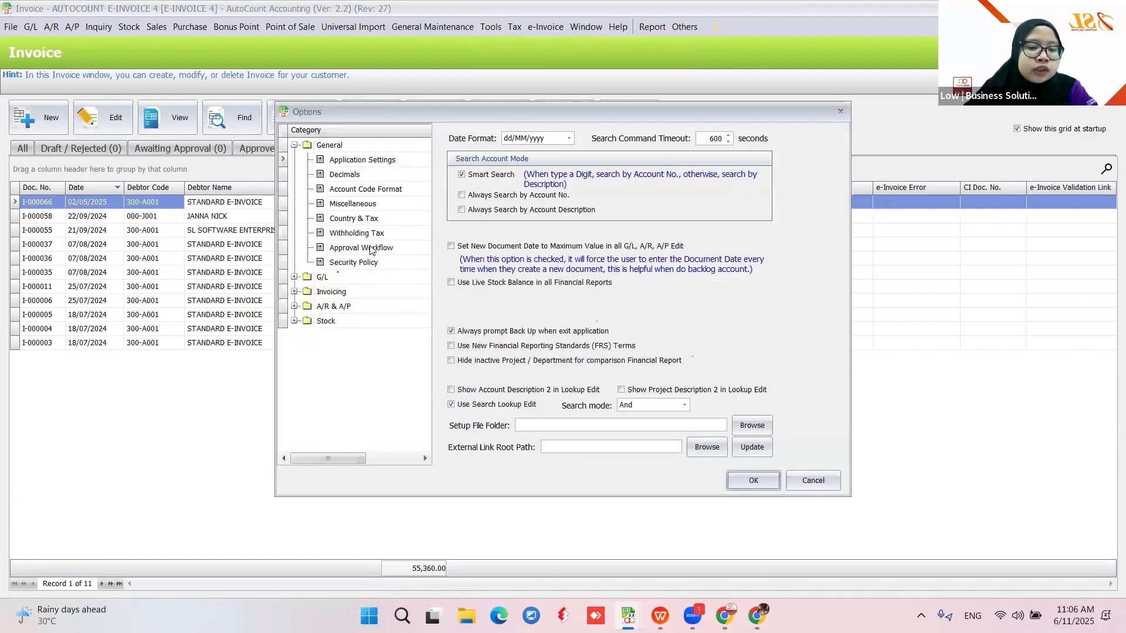
{"action": "left_click", "coordinate": [371, 249]}
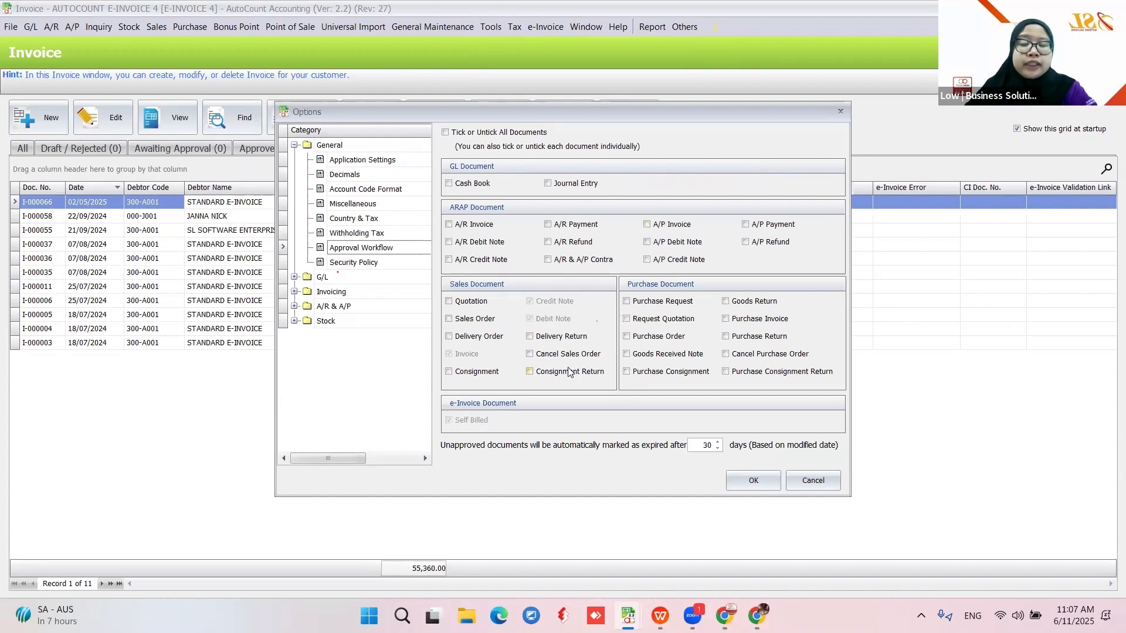
Step: Tick and untick approval for all documents, and do the same for Cash Book and Journal Entry individually
{"action": "left_click", "coordinate": [446, 139]}
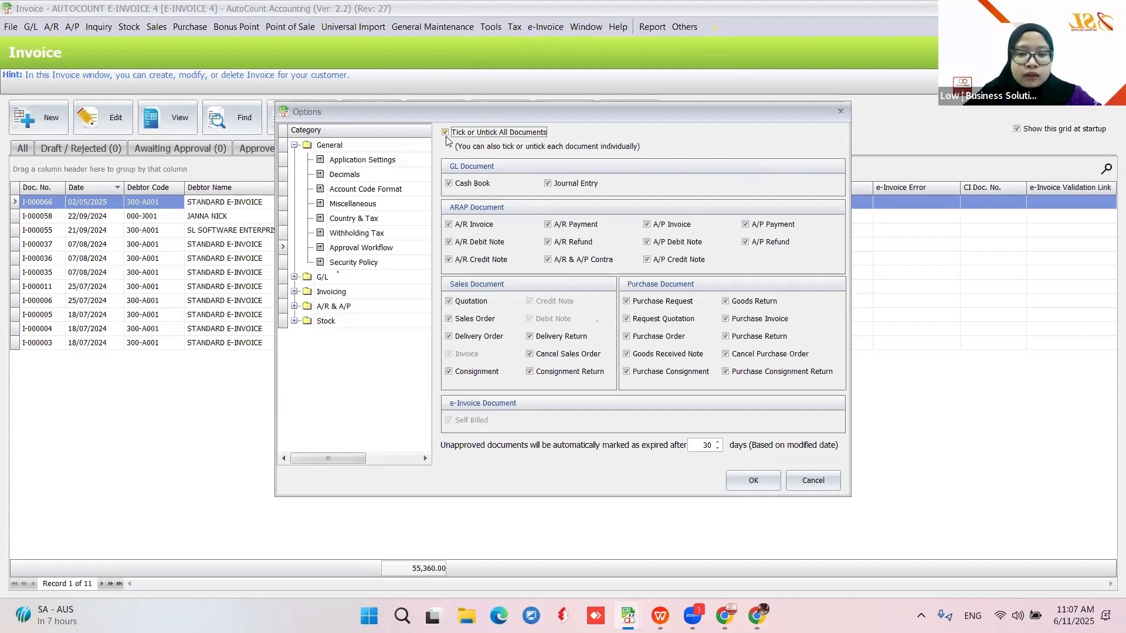
{"action": "left_click", "coordinate": [445, 133]}
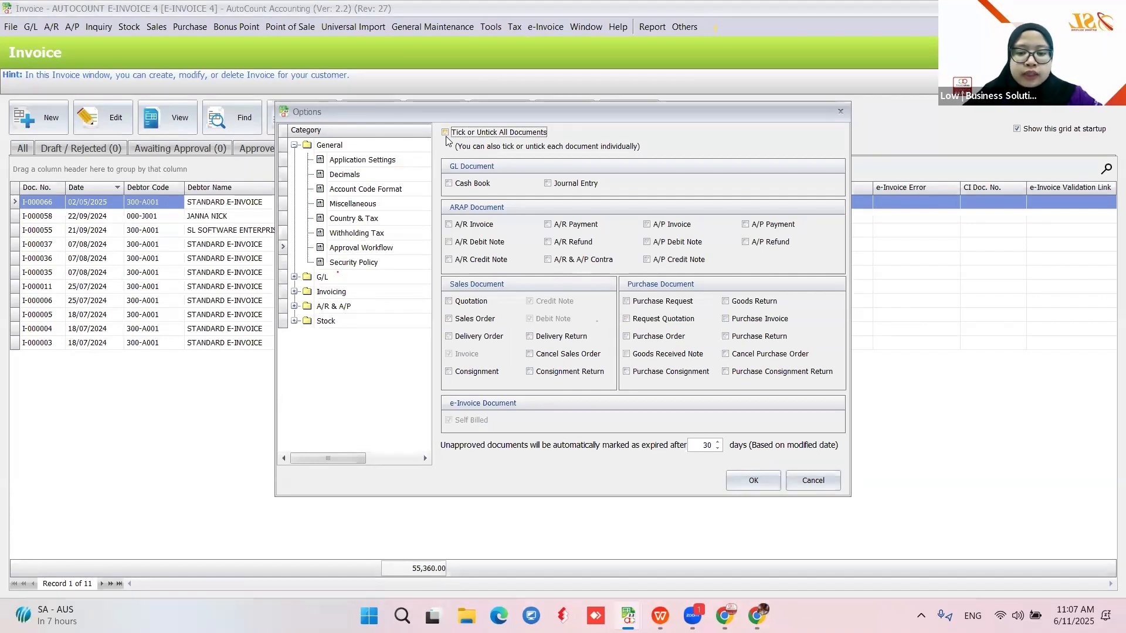
{"action": "left_click", "coordinate": [450, 184]}
{"action": "left_click", "coordinate": [548, 183]}
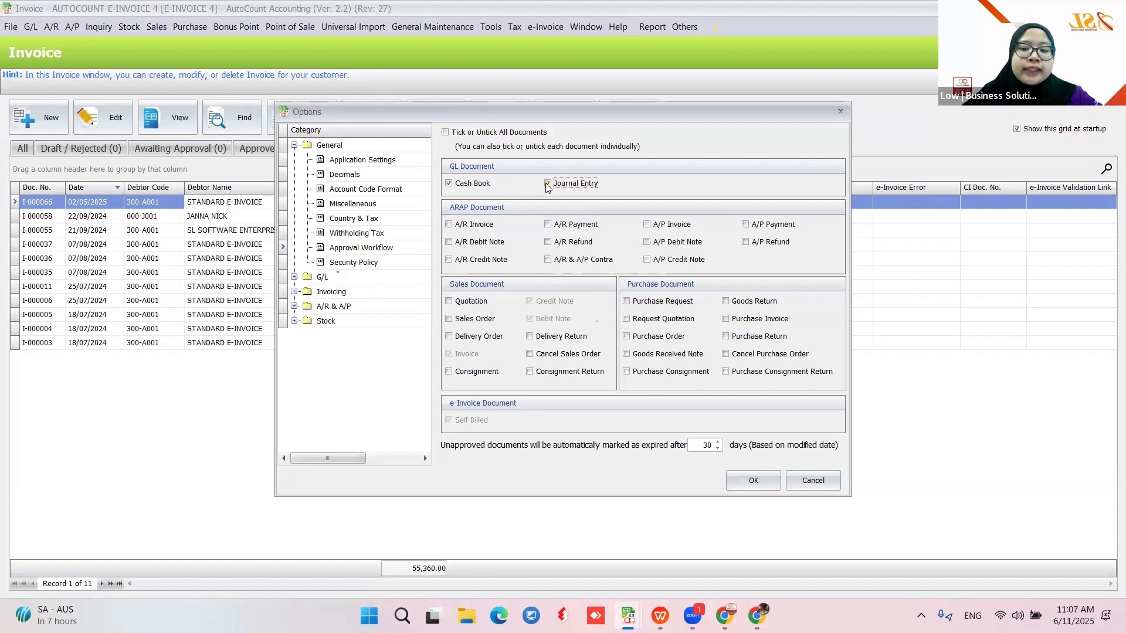
{"action": "left_click", "coordinate": [448, 182]}
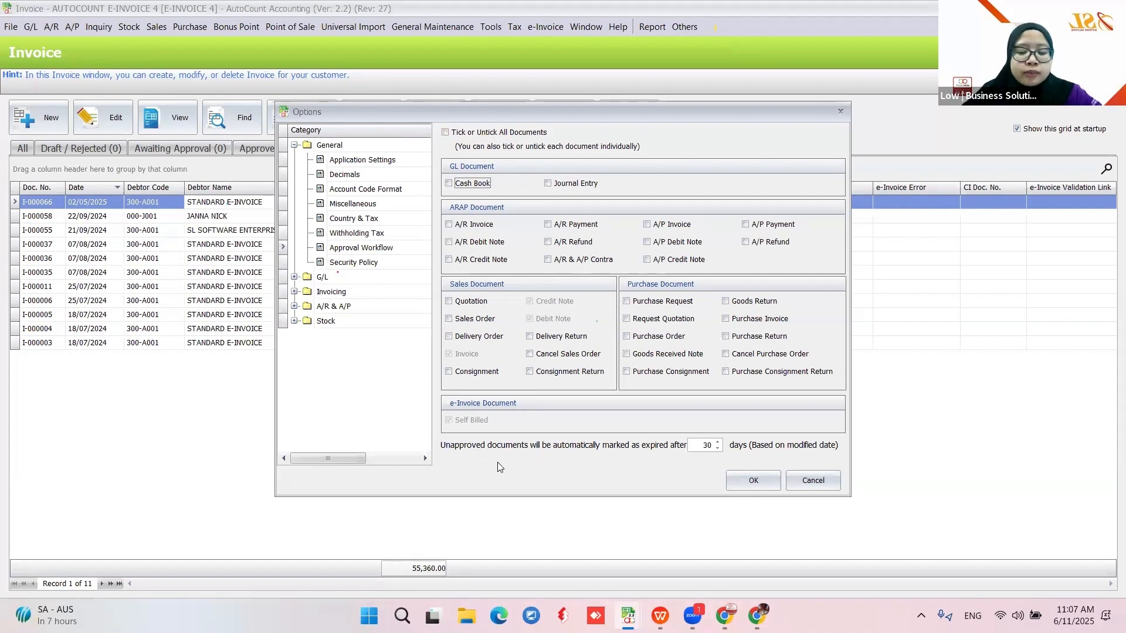
Step: Set unapproved documents to be marked as expired after 3 days and save the options
{"action": "double_click", "coordinate": [707, 445]}
{"action": "type", "text": "3"}
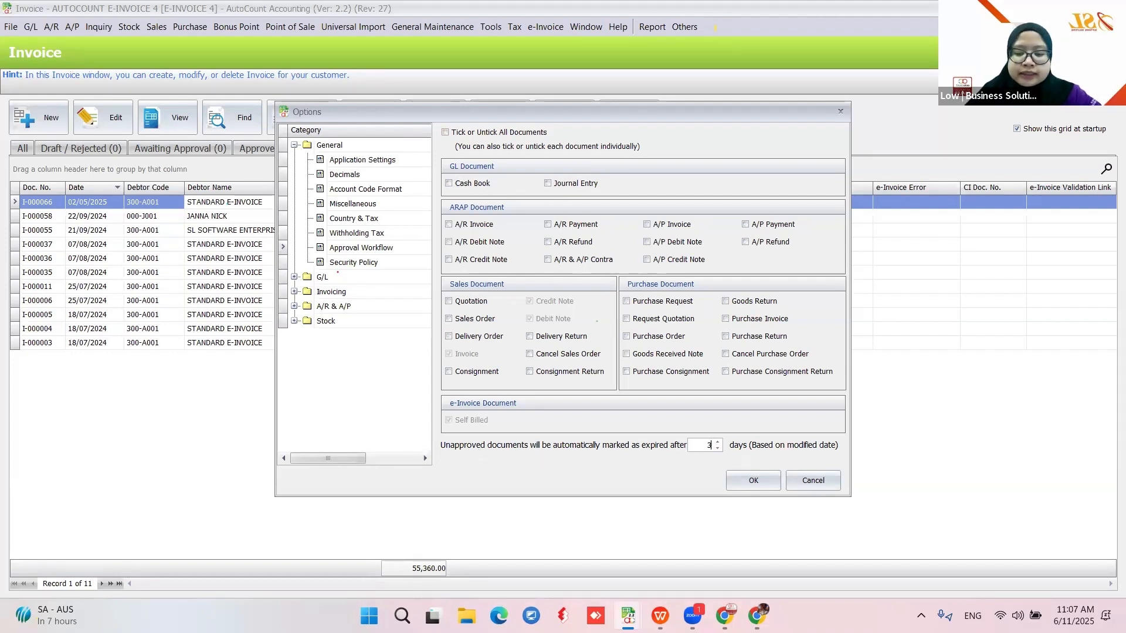
{"action": "left_click", "coordinate": [753, 478]}
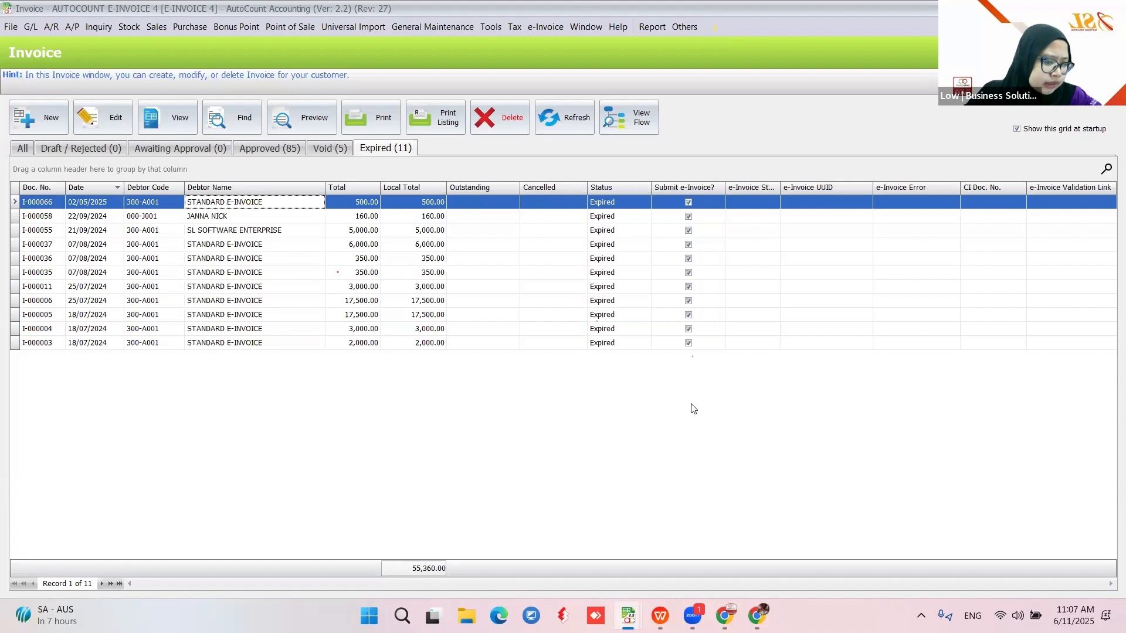
Step: Reopen the invoice list and open invoice I-000103 for viewing
{"action": "key", "text": "Escape"}
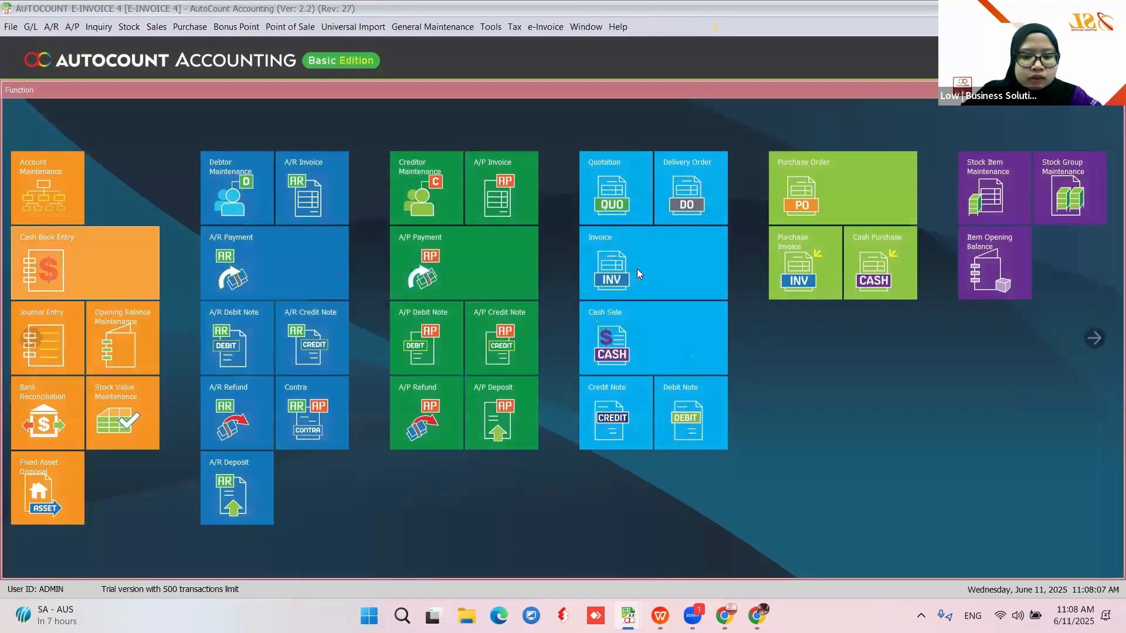
{"action": "left_click", "coordinate": [637, 271]}
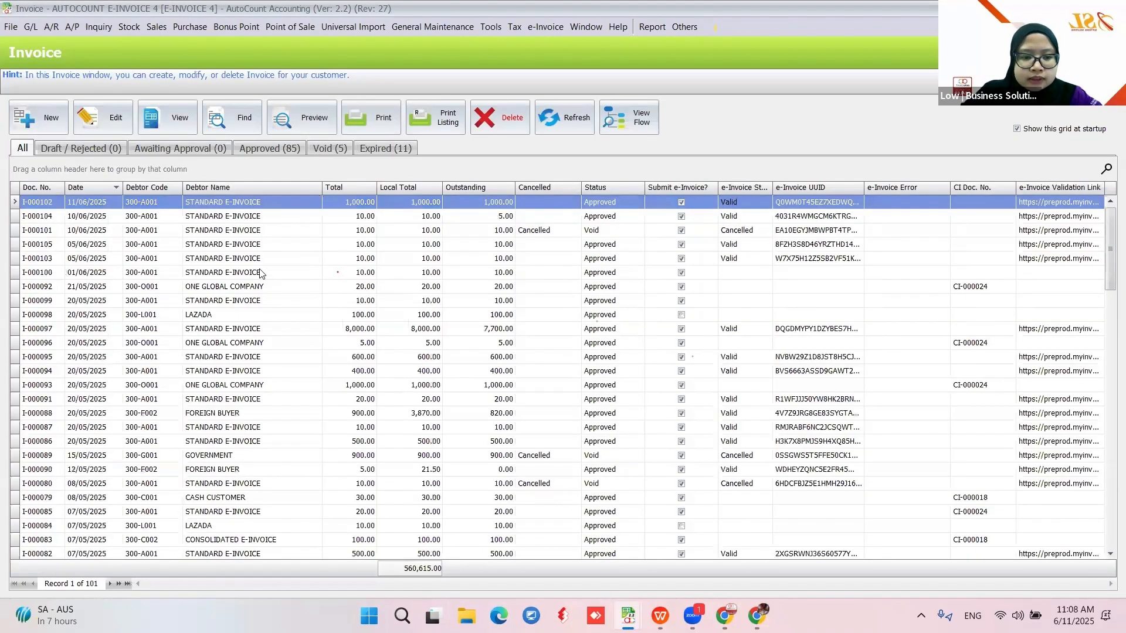
{"action": "left_click", "coordinate": [133, 261]}
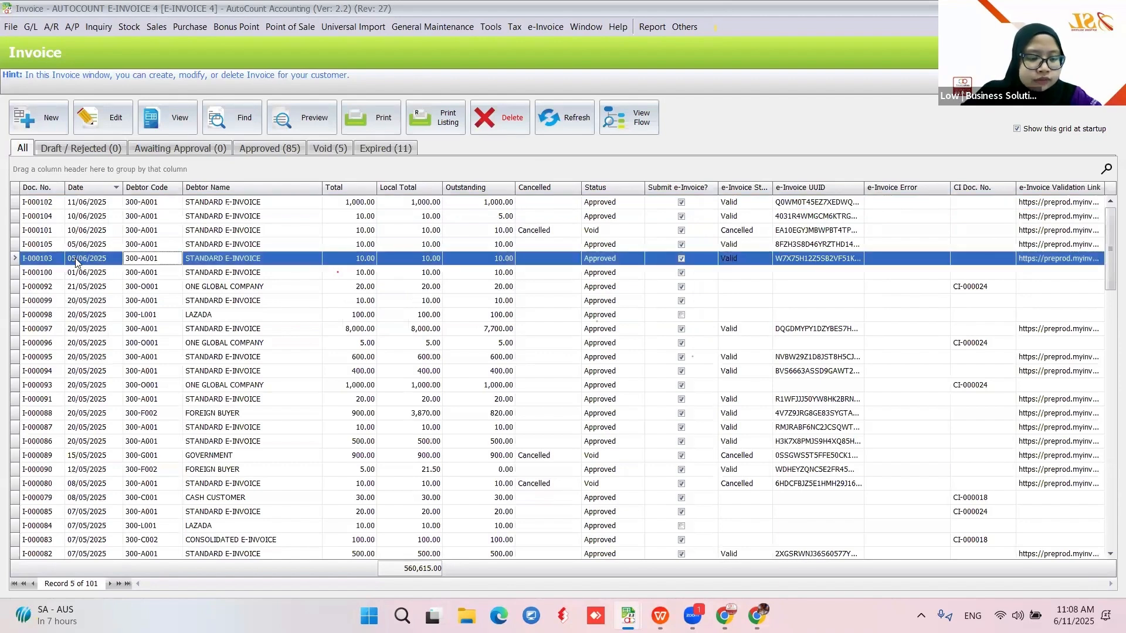
{"action": "left_click", "coordinate": [115, 131]}
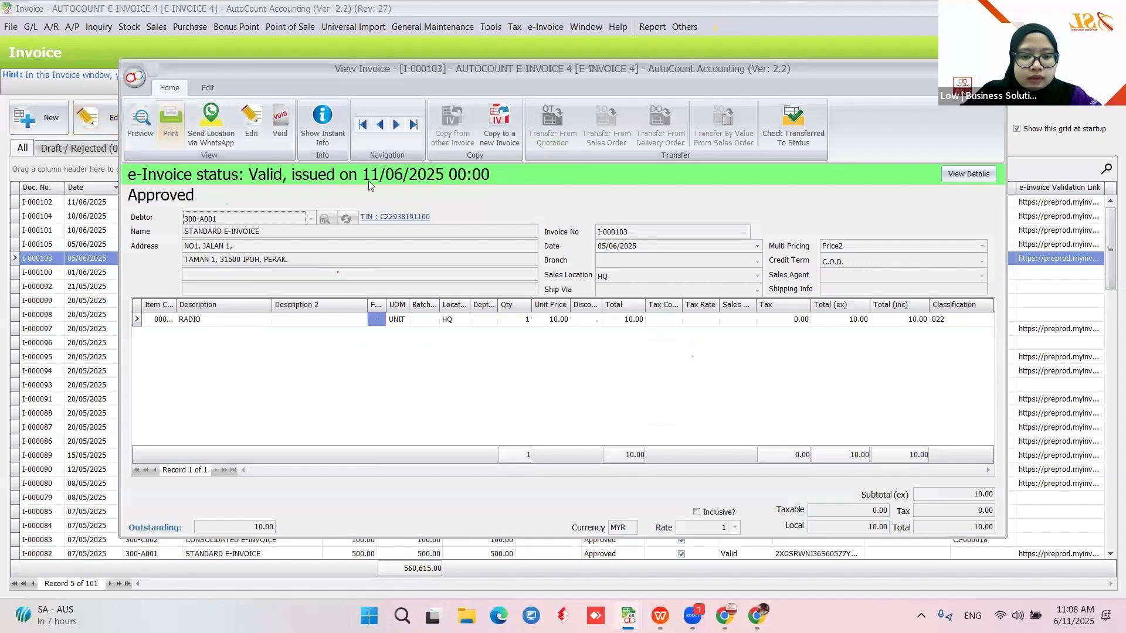
Step: Void invoice I-000103 with the e-Invoice cancel reason "INCORRECT ITEM" and return to the invoice list
{"action": "left_click", "coordinate": [283, 134]}
{"action": "left_click", "coordinate": [531, 324]}
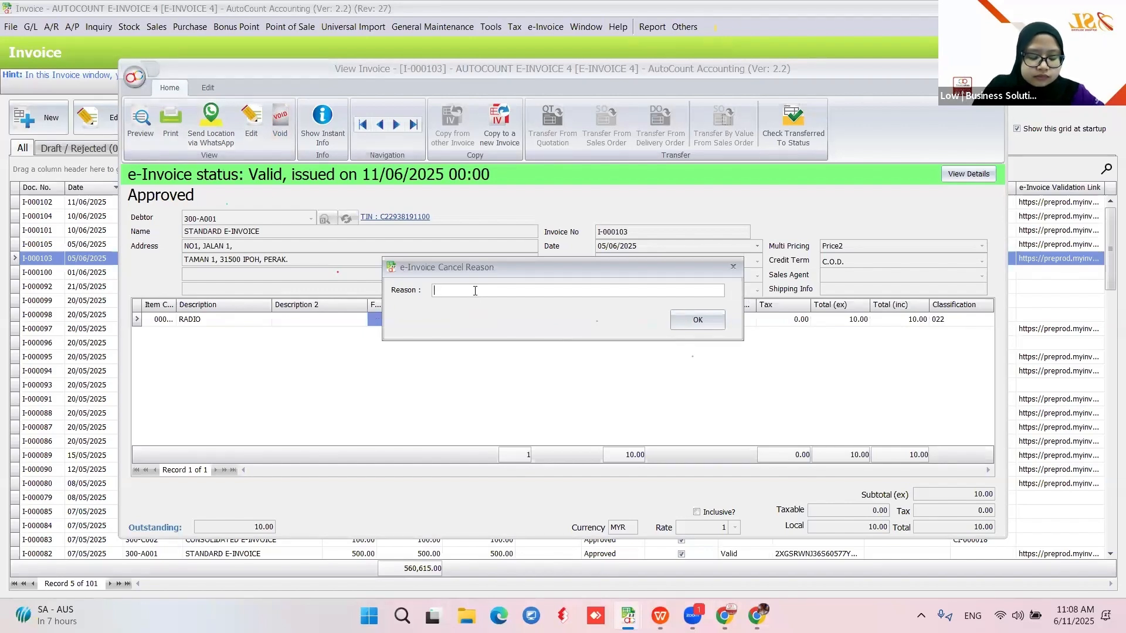
{"action": "type", "text": "INCORRECT ITEM"}
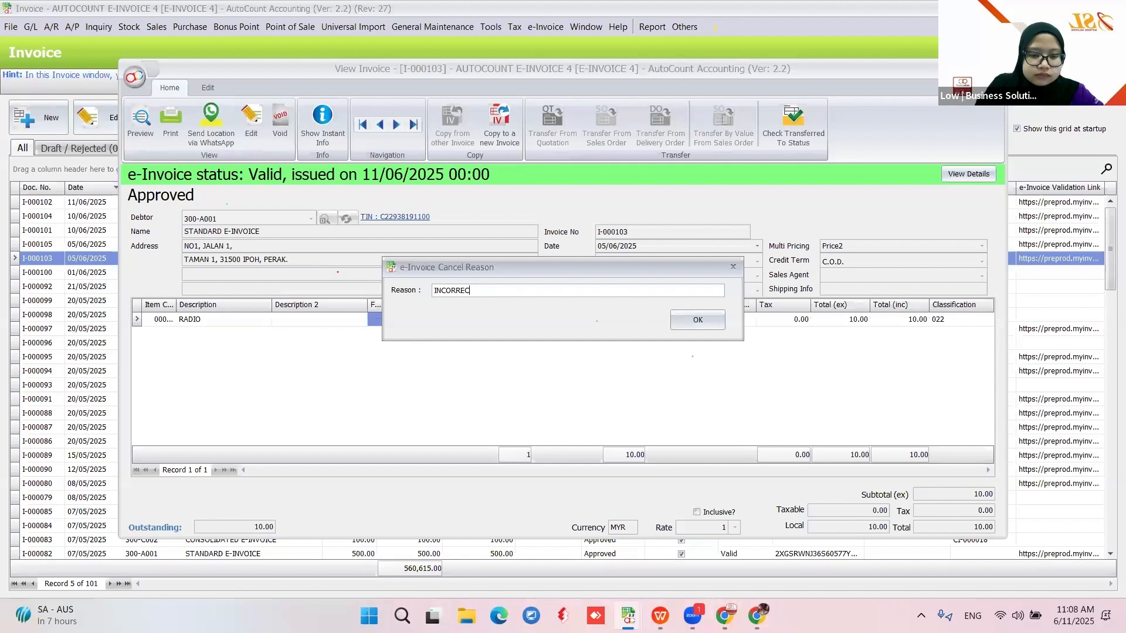
{"action": "left_click", "coordinate": [675, 322]}
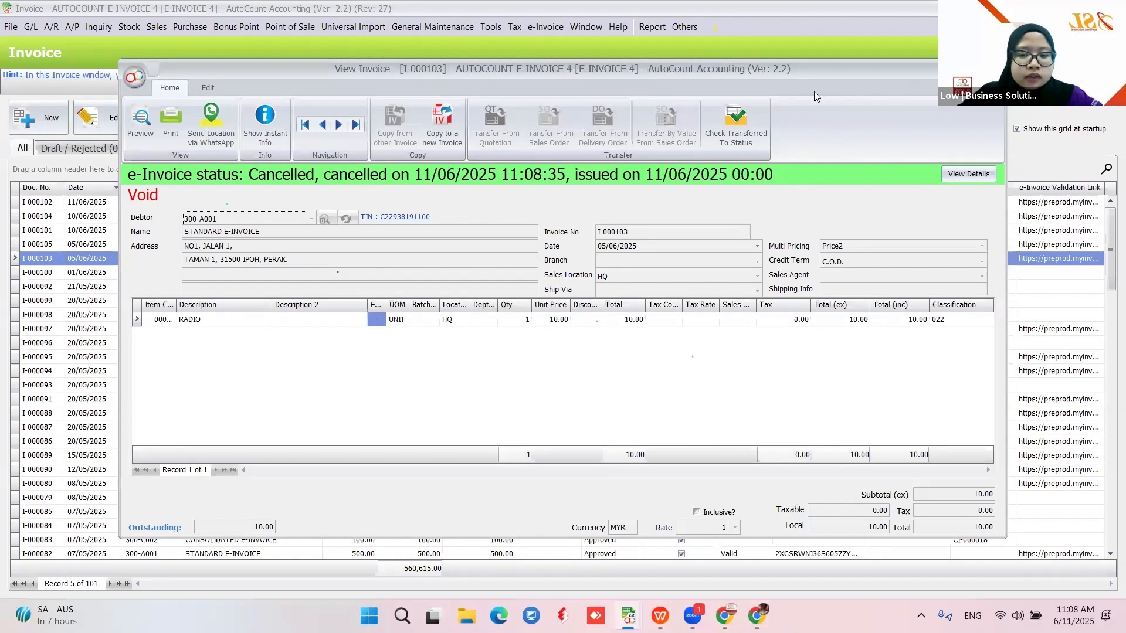
{"action": "key", "text": "Escape"}
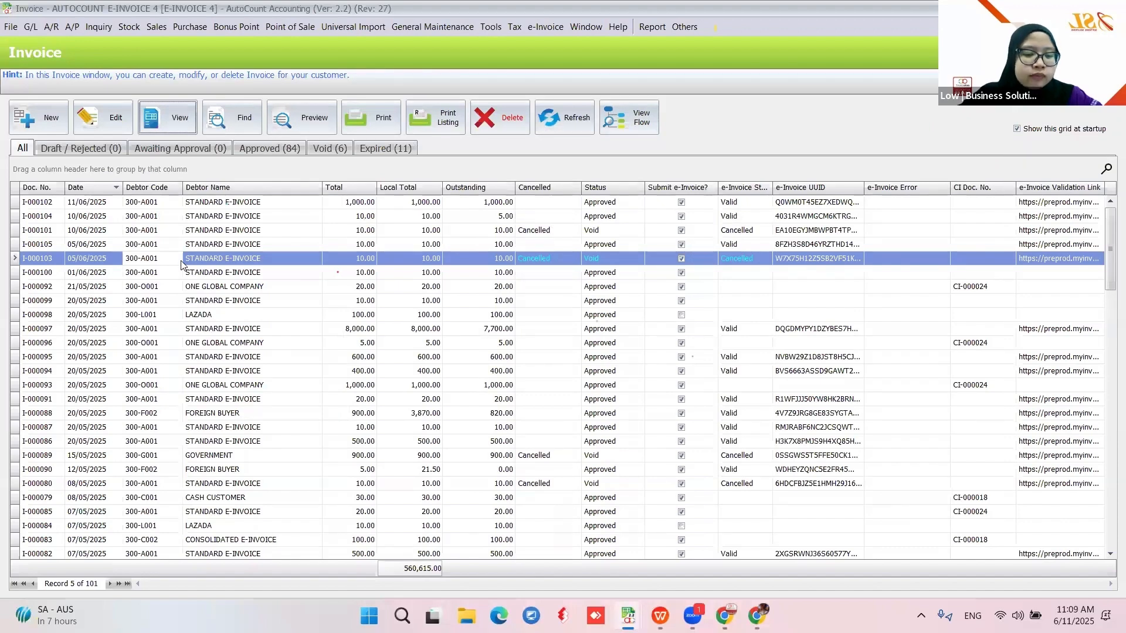
Step: Show the actions available for invoice I-000105, including the transfer to a new credit note
{"action": "left_click", "coordinate": [213, 245]}
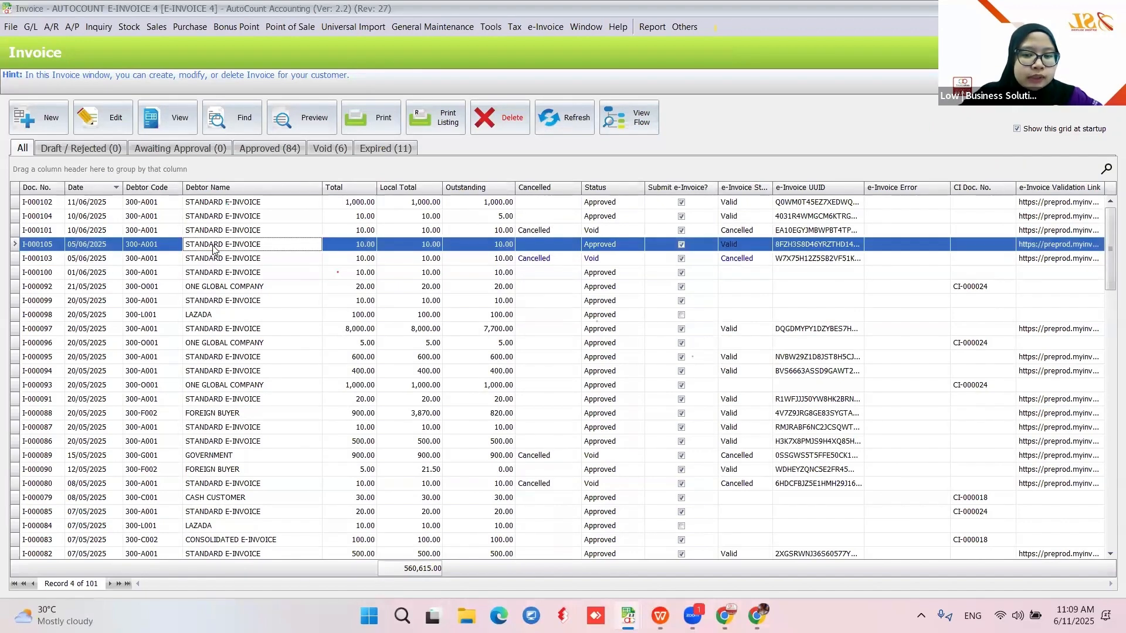
{"action": "right_click", "coordinate": [212, 246]}
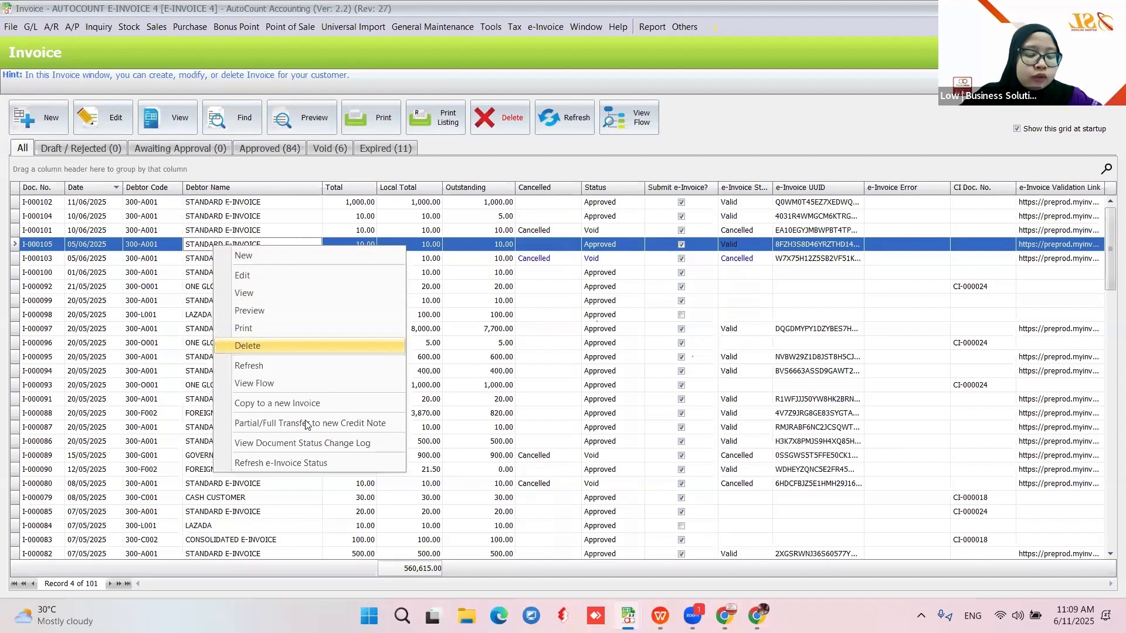
{"action": "left_click", "coordinate": [159, 27]}
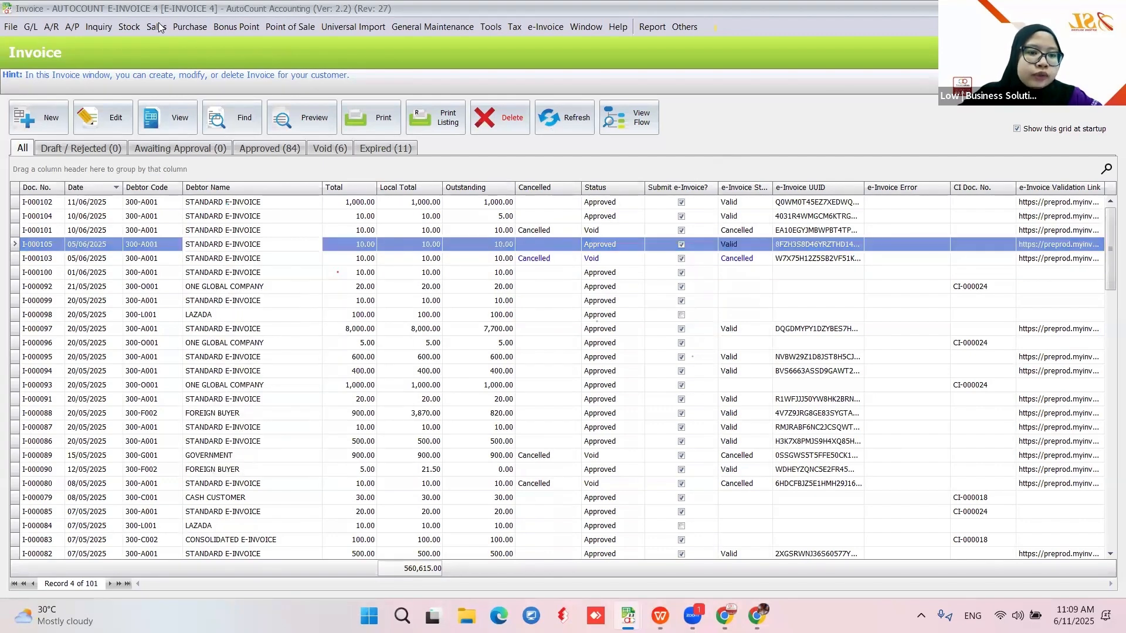
Step: Start a new sales credit note for debtor STANDARD E-INVOICE
{"action": "left_click", "coordinate": [156, 27]}
{"action": "left_click", "coordinate": [182, 133]}
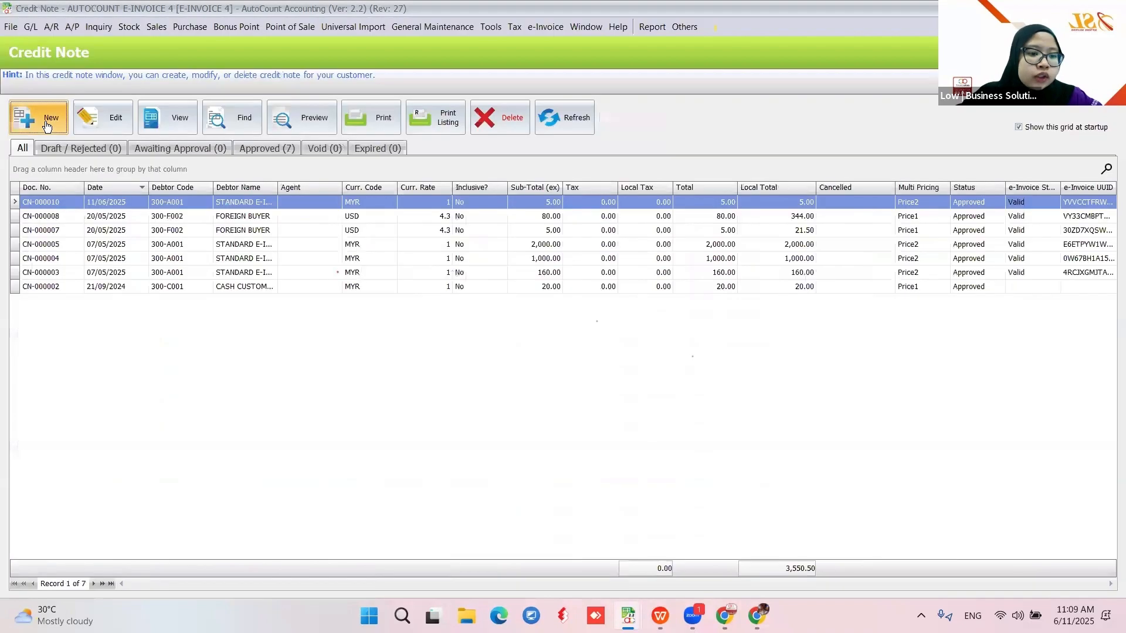
{"action": "left_click", "coordinate": [47, 124]}
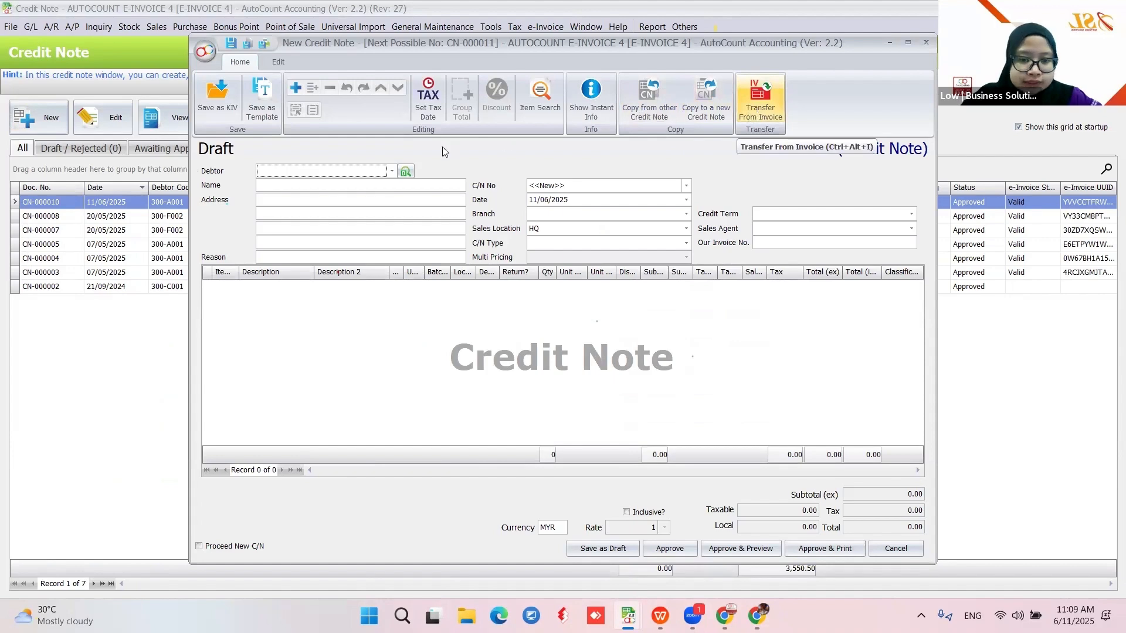
{"action": "left_click", "coordinate": [392, 171]}
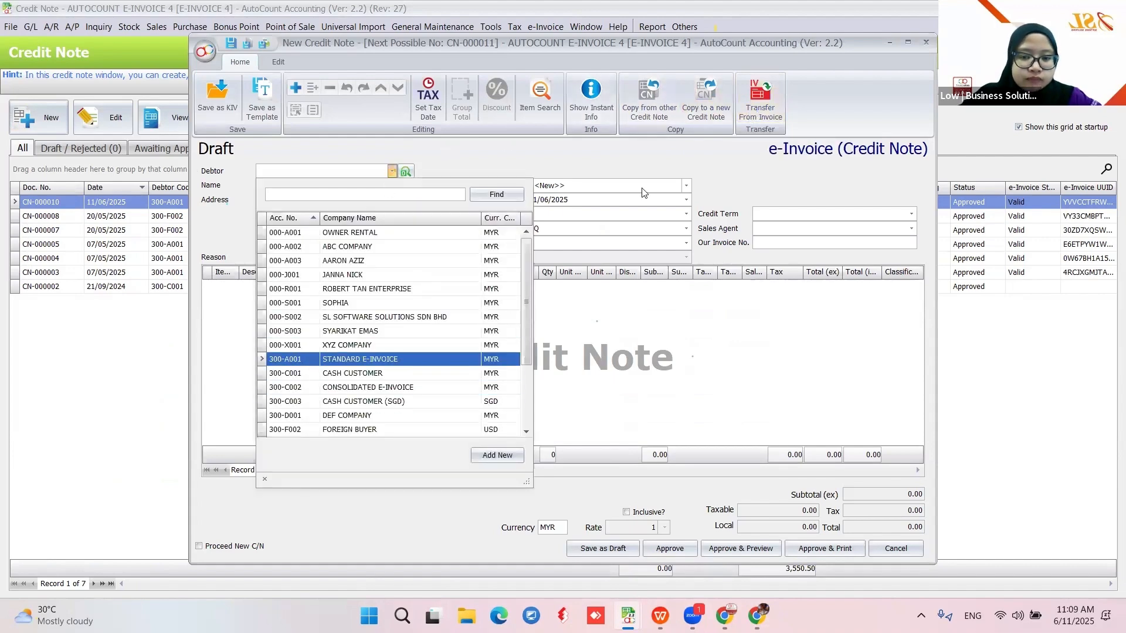
{"action": "left_click", "coordinate": [360, 359]}
Step: Transfer the full details of invoices I-000102 and I-000105 into the credit note
{"action": "left_click", "coordinate": [760, 103]}
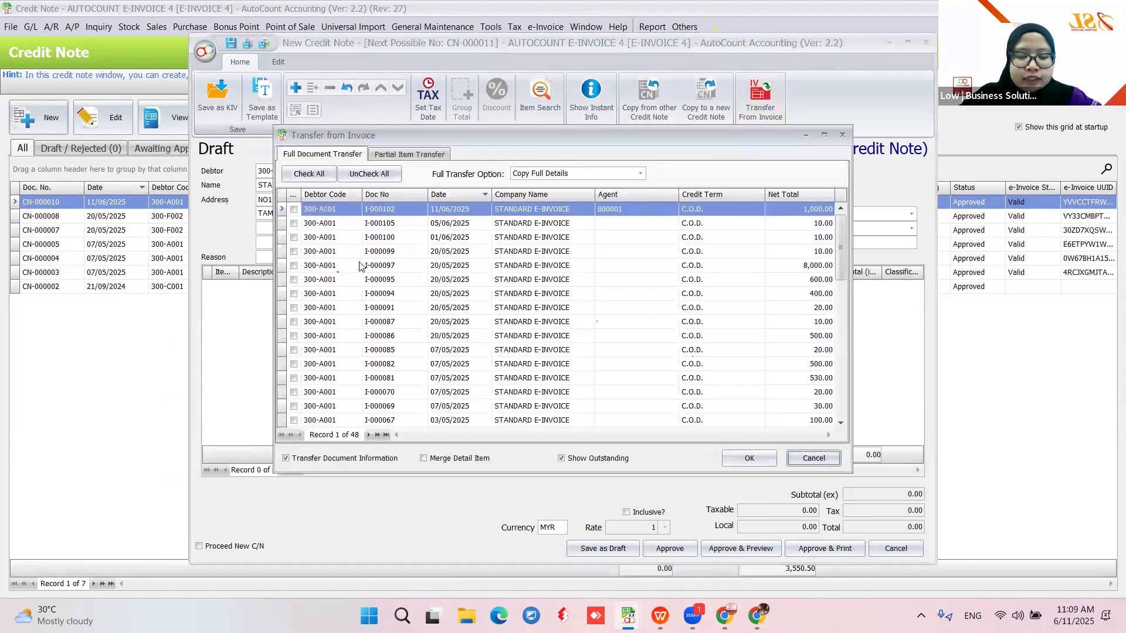
{"action": "left_click", "coordinate": [294, 210]}
{"action": "left_click", "coordinate": [293, 223]}
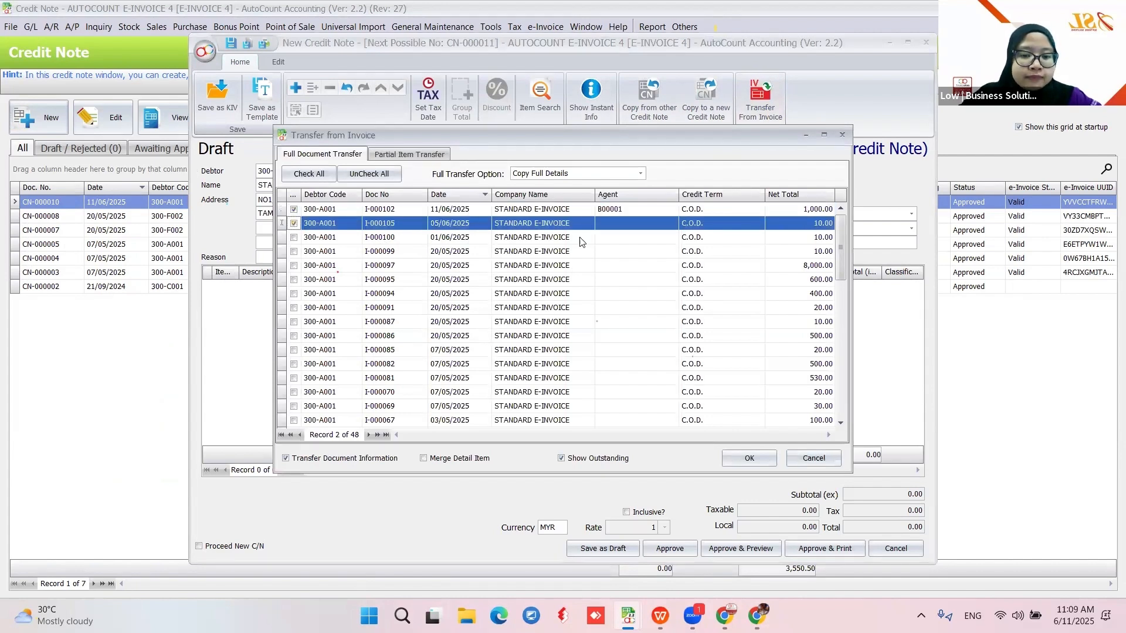
{"action": "left_click", "coordinate": [757, 458]}
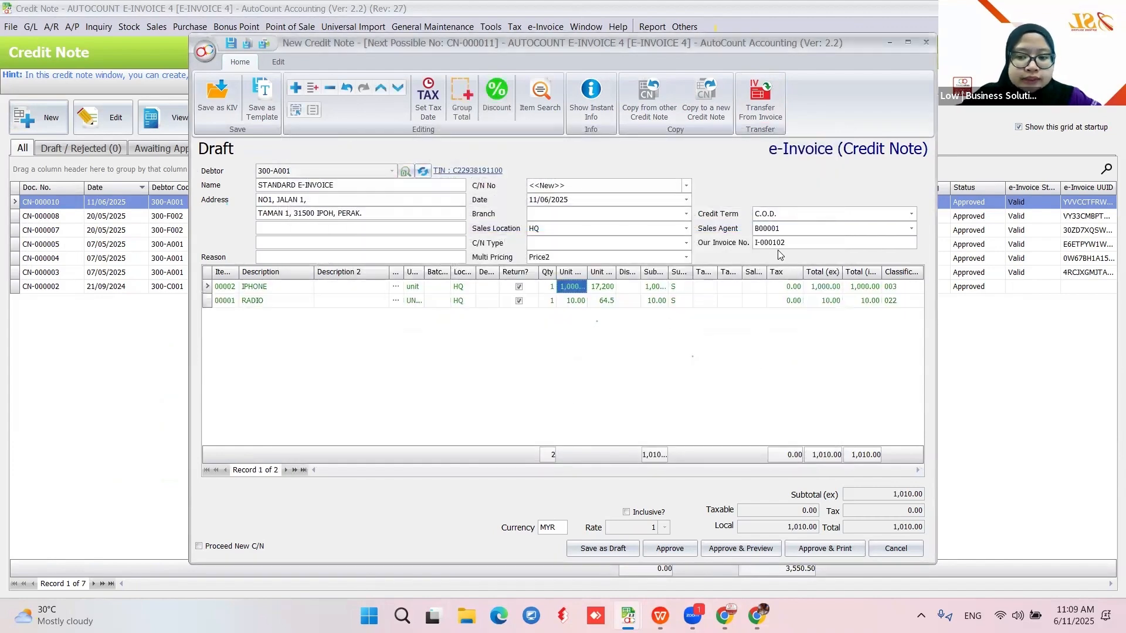
Step: Append a comma to the credit note's Our Invoice No. and discard the credit note without saving
{"action": "left_click", "coordinate": [789, 242]}
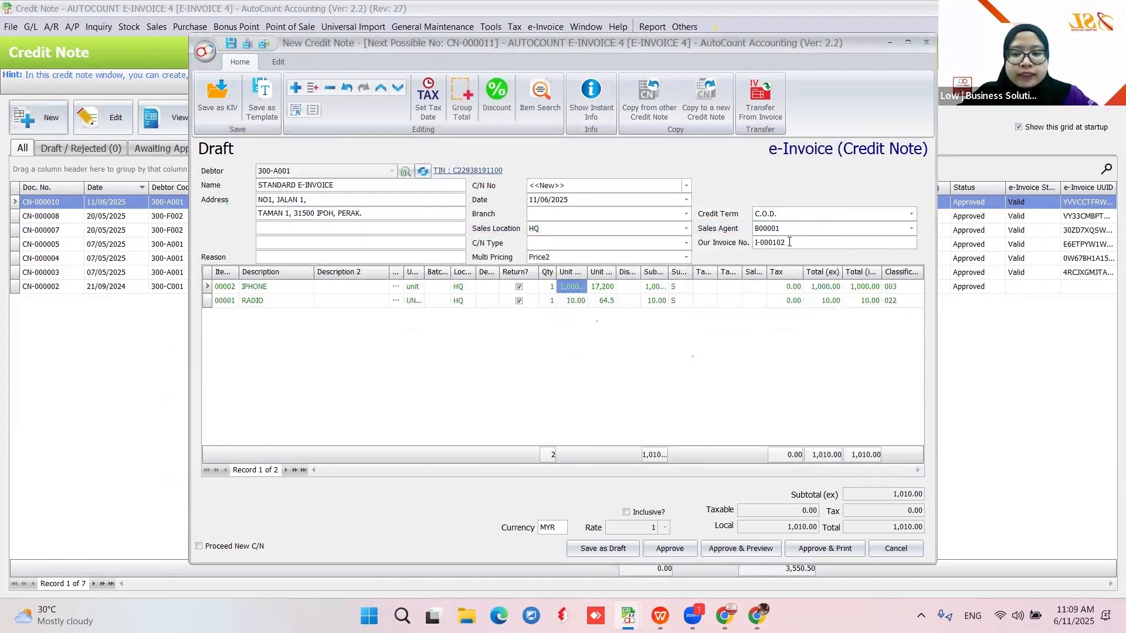
{"action": "type", "text": ","}
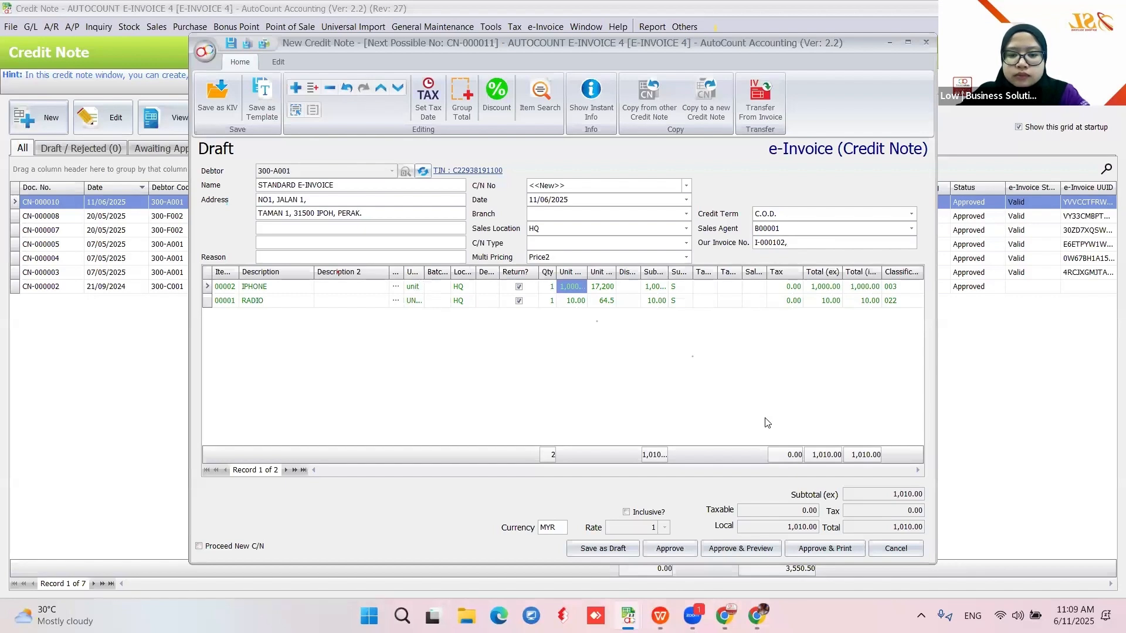
{"action": "left_click", "coordinate": [883, 549]}
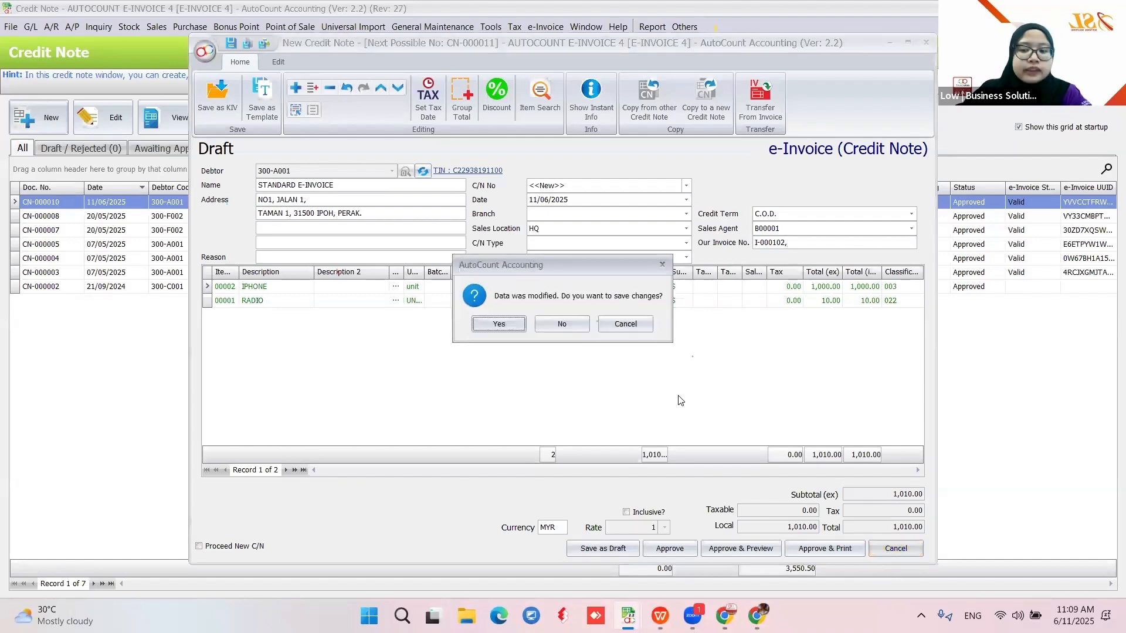
{"action": "left_click", "coordinate": [569, 327]}
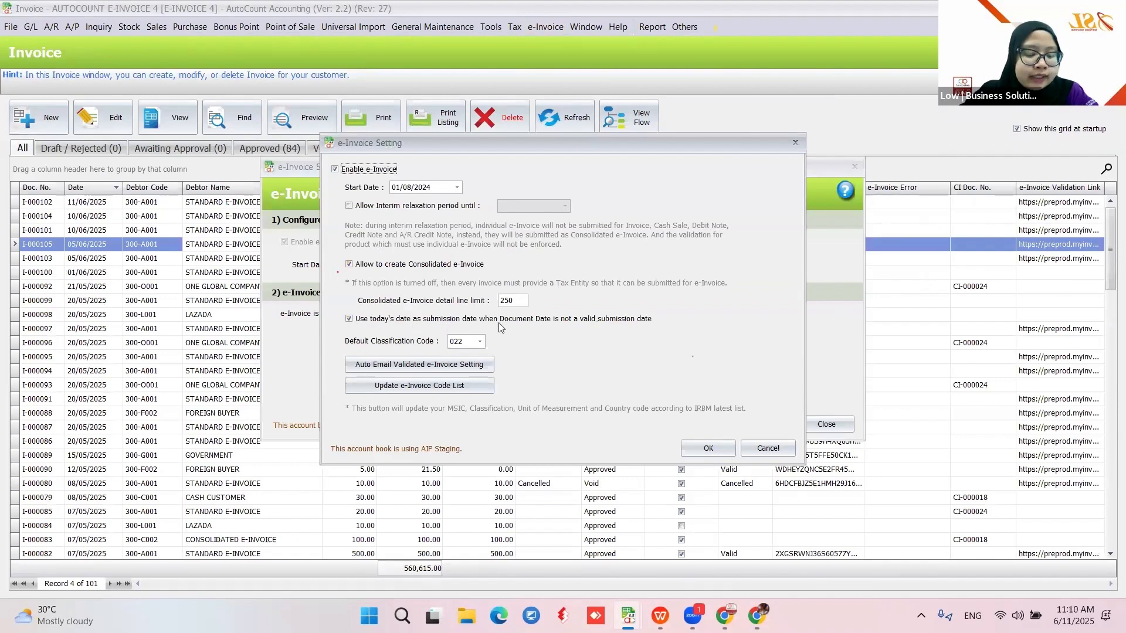
Step: Close the e-Invoice settings without saving and start a new invoice for debtor STANDARD E-INVOICE dated 06/06/2025
{"action": "left_click", "coordinate": [751, 448]}
{"action": "left_click", "coordinate": [816, 430]}
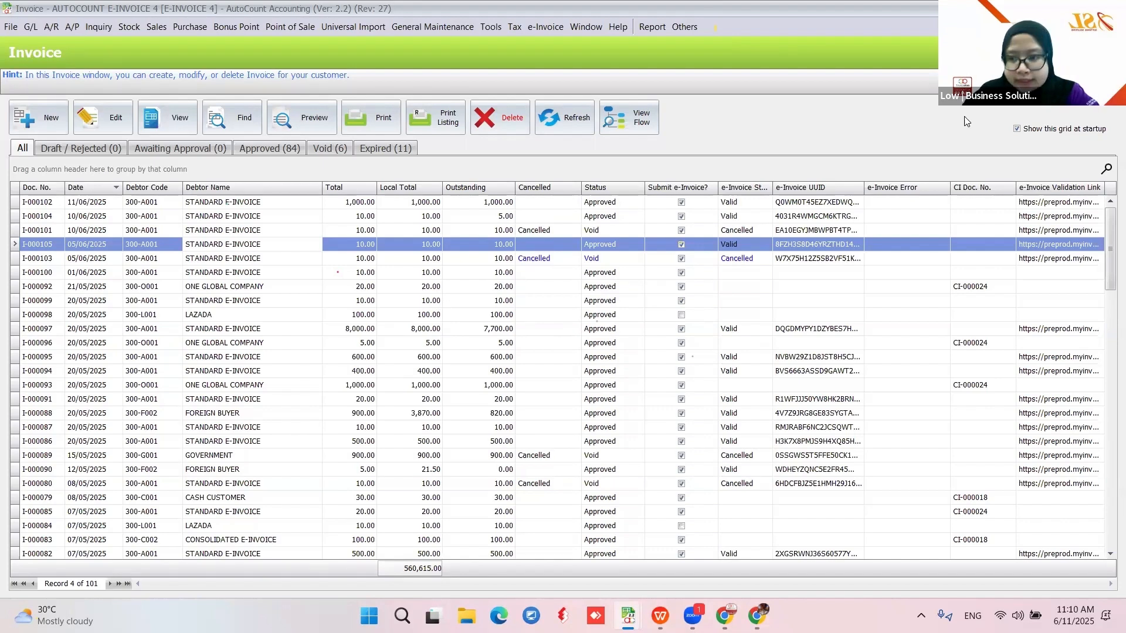
{"action": "left_click", "coordinate": [35, 124]}
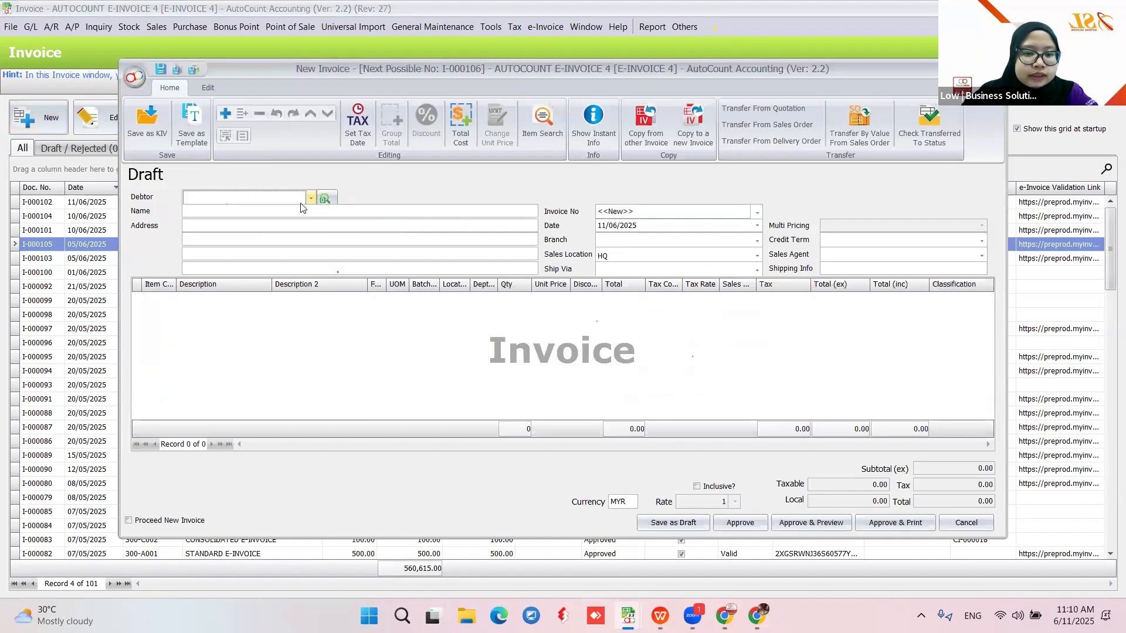
{"action": "left_click", "coordinate": [310, 197]}
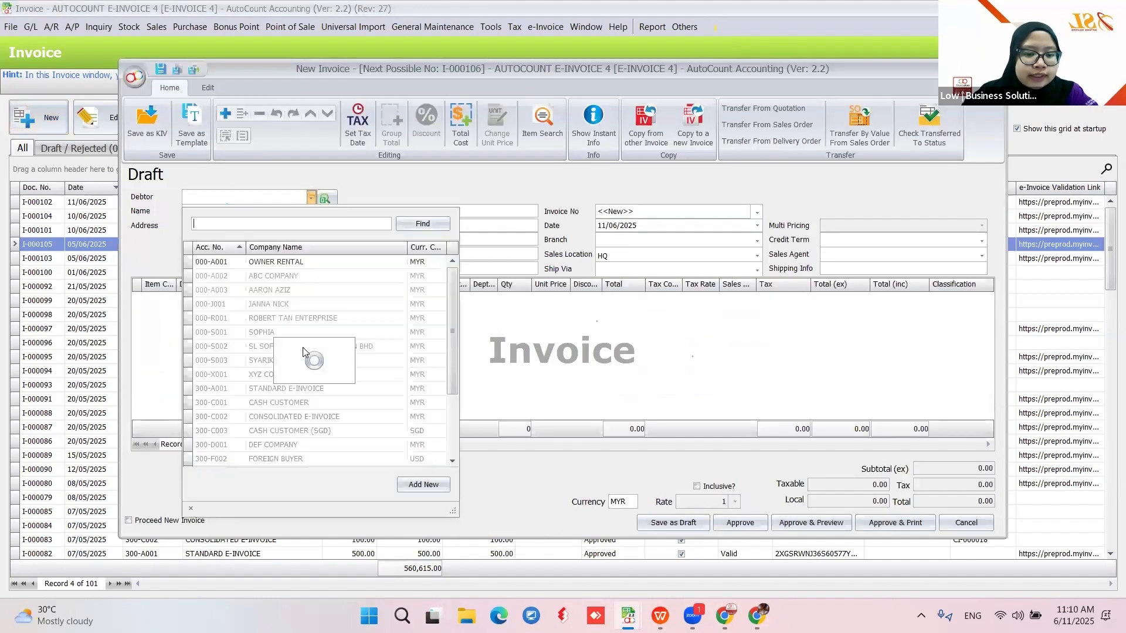
{"action": "scroll", "coordinate": [296, 399], "scroll_direction": "down", "scroll_amount": 1}
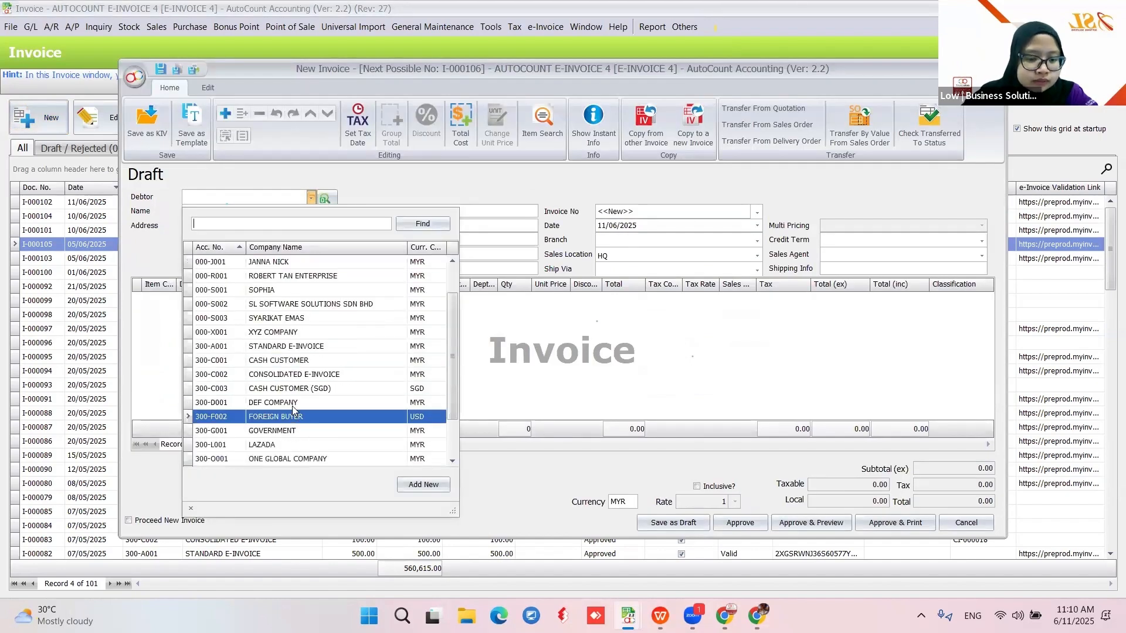
{"action": "left_click", "coordinate": [281, 345]}
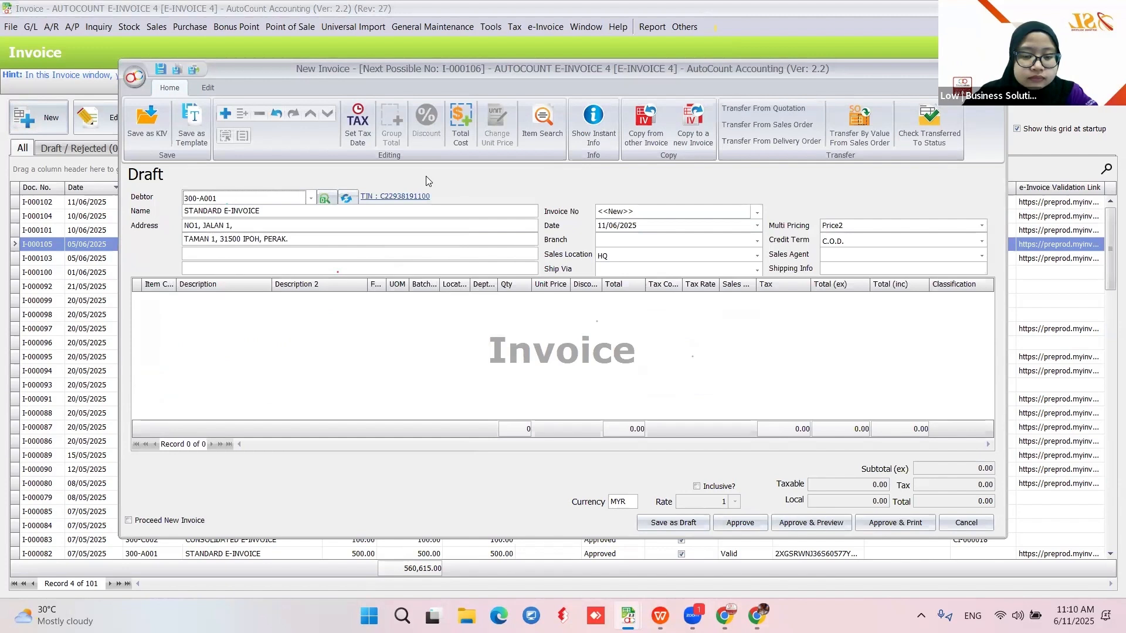
{"action": "left_click", "coordinate": [601, 225]}
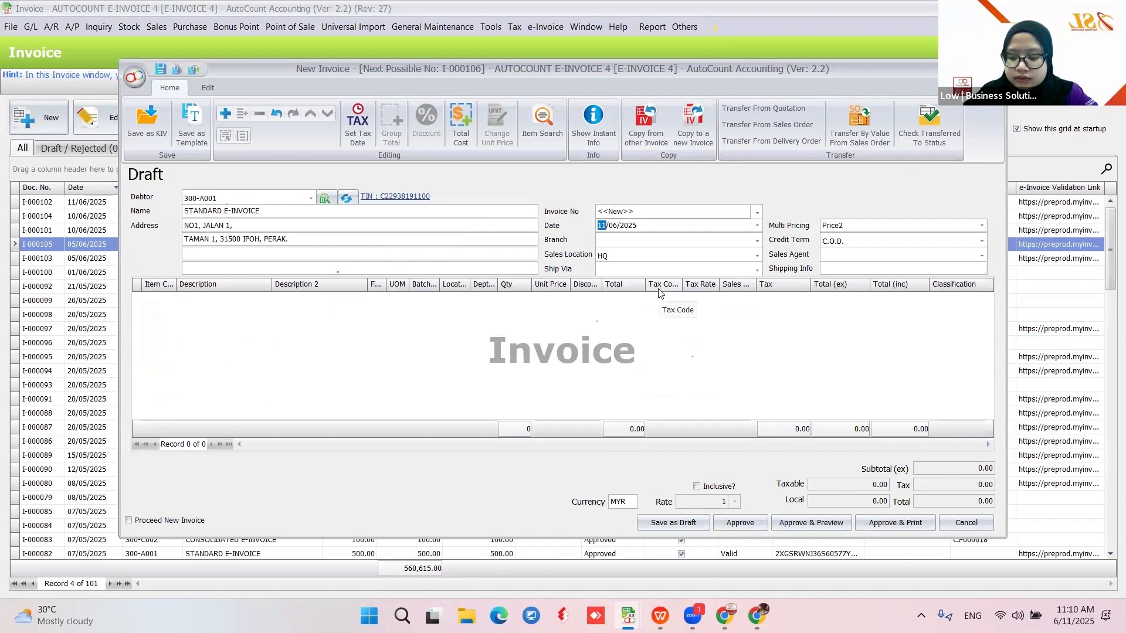
{"action": "type", "text": "06"}
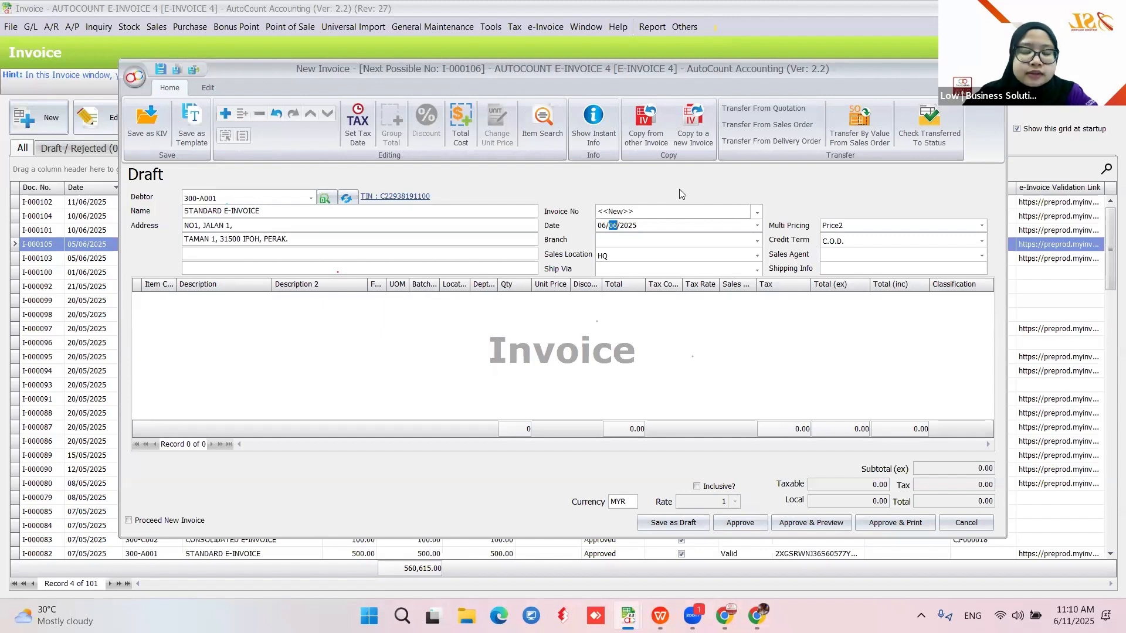
Step: Add the item ACCESSORY SAMSONG 1 to the invoice with a unit price of 12.00
{"action": "right_click", "coordinate": [433, 349]}
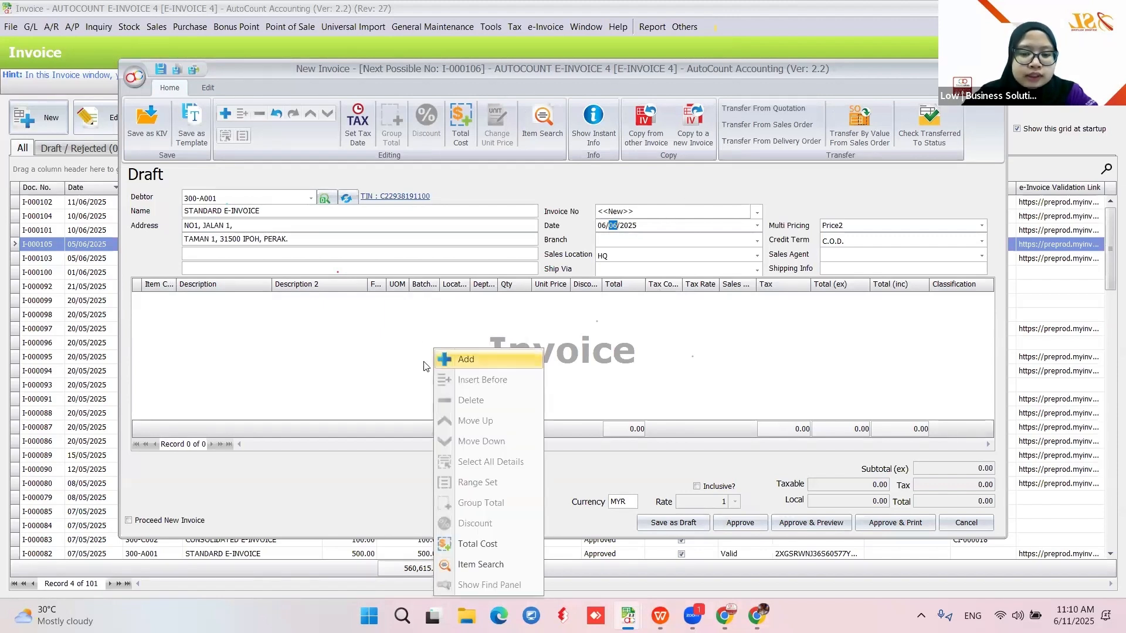
{"action": "left_click", "coordinate": [451, 360]}
{"action": "left_click", "coordinate": [169, 300]}
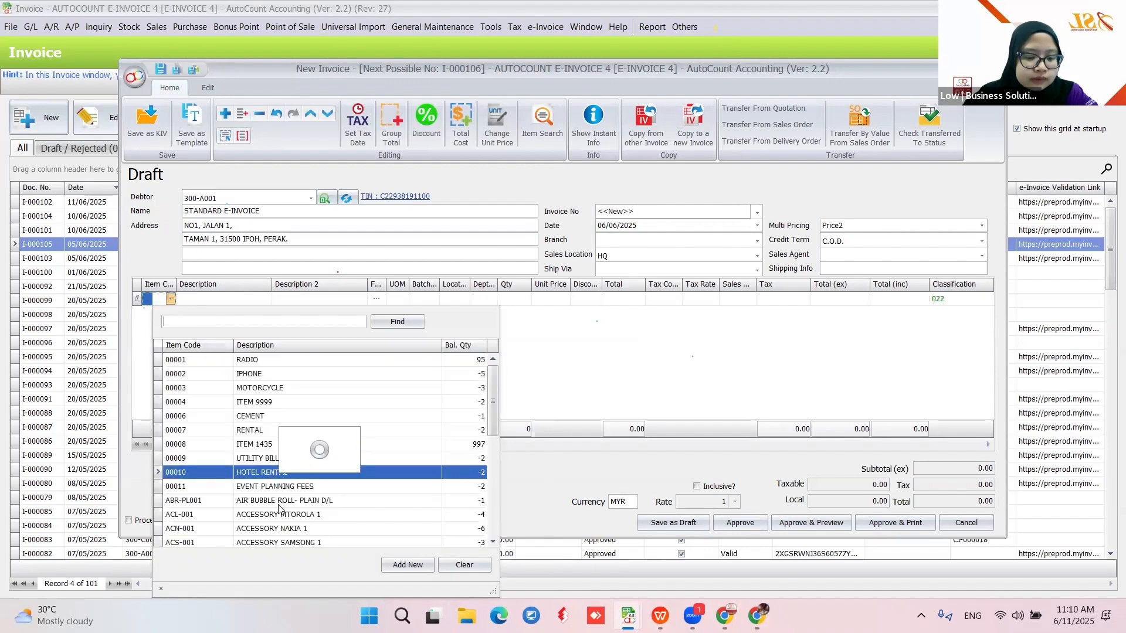
{"action": "left_click", "coordinate": [288, 500]}
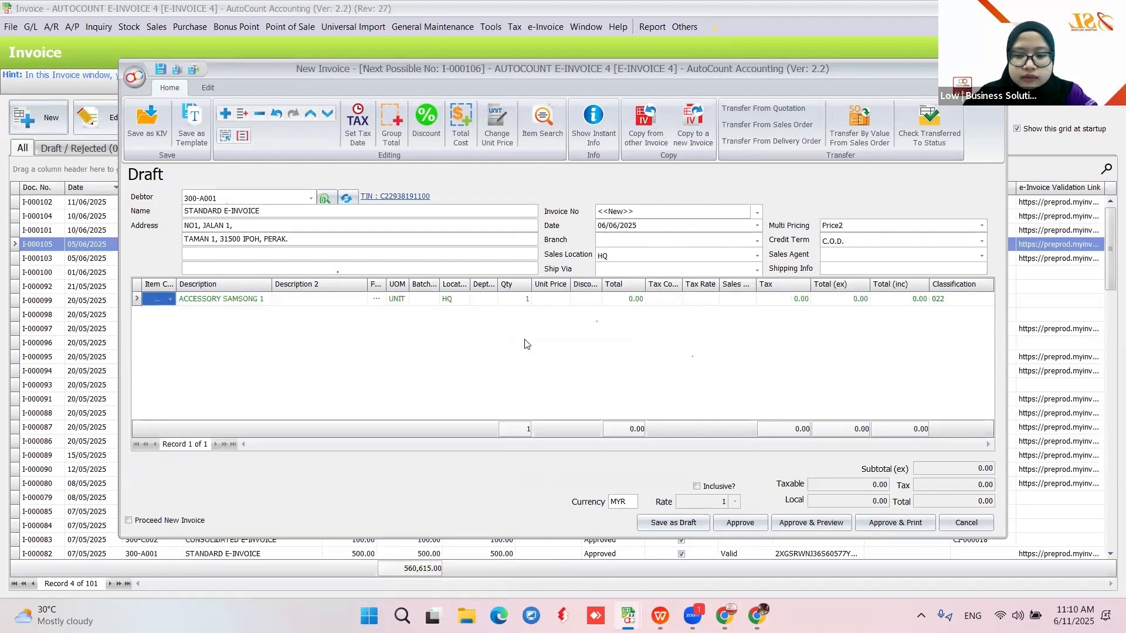
{"action": "left_click", "coordinate": [557, 297]}
{"action": "type", "text": "12"}
{"action": "key", "text": "Return"}
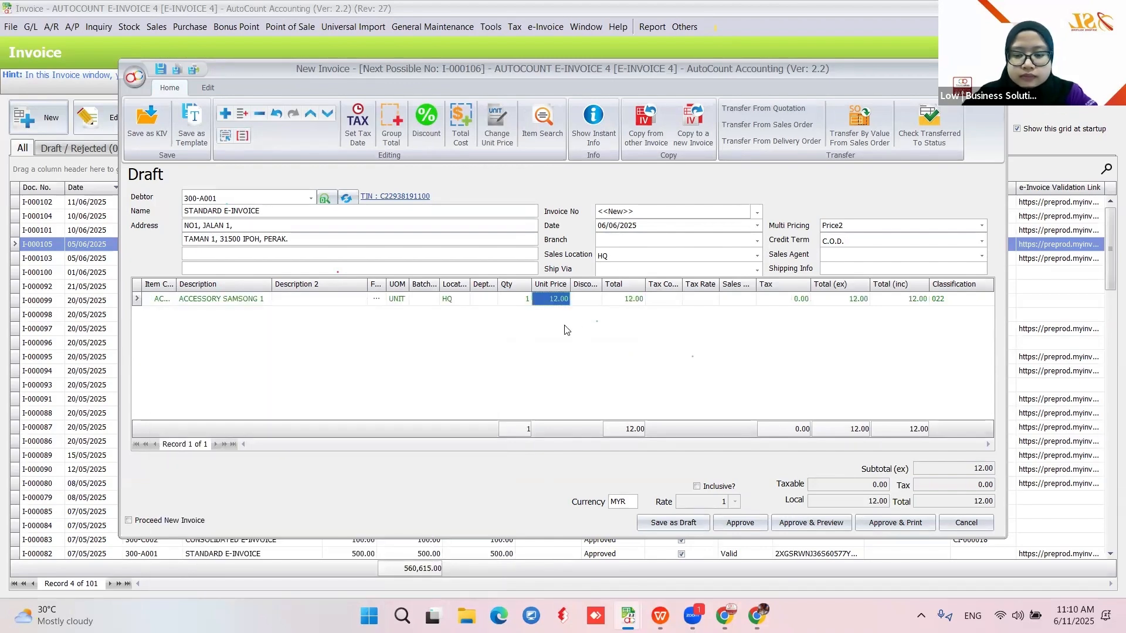
Step: Approve the new invoice and refresh the invoice list to update its e-Invoice status
{"action": "left_click", "coordinate": [742, 525]}
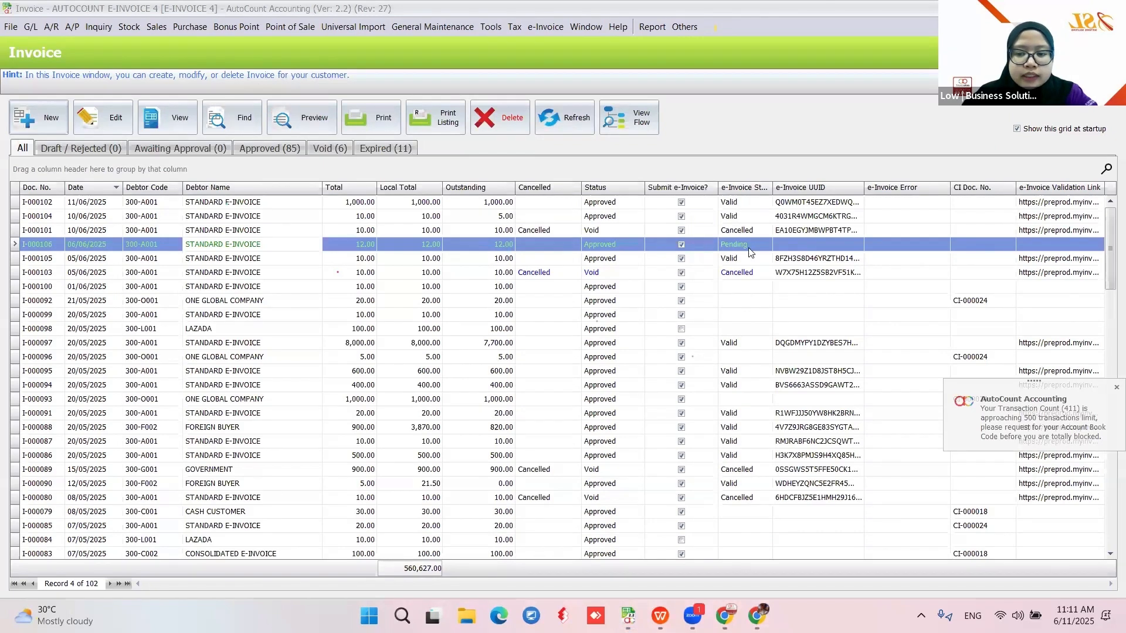
{"action": "left_click", "coordinate": [575, 121]}
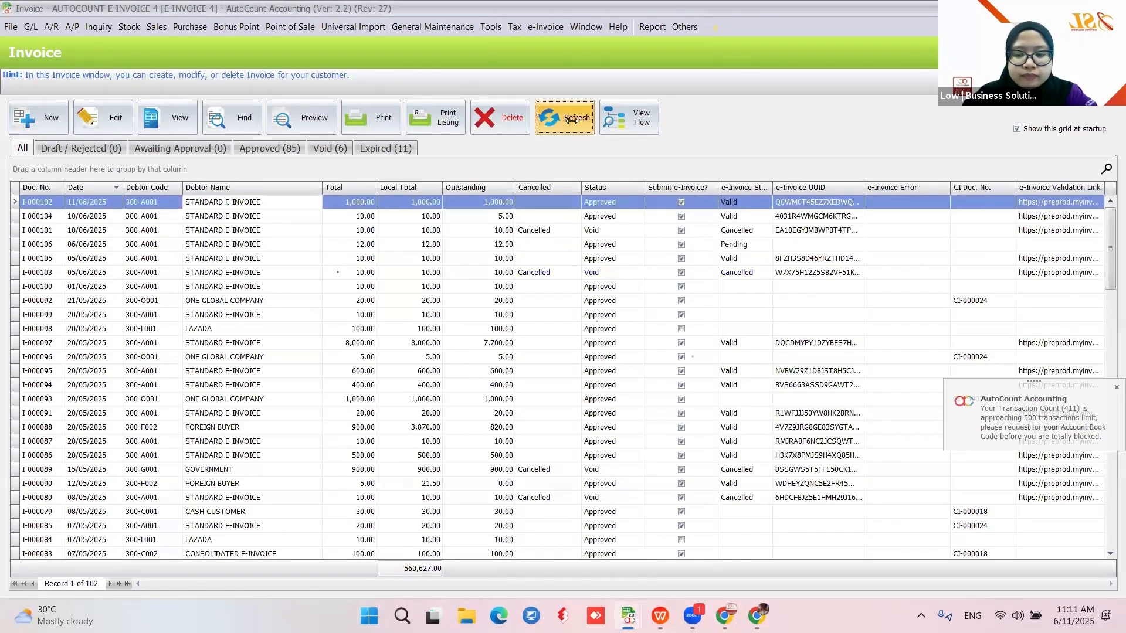
{"action": "left_click", "coordinate": [567, 121]}
{"action": "left_click", "coordinate": [566, 121]}
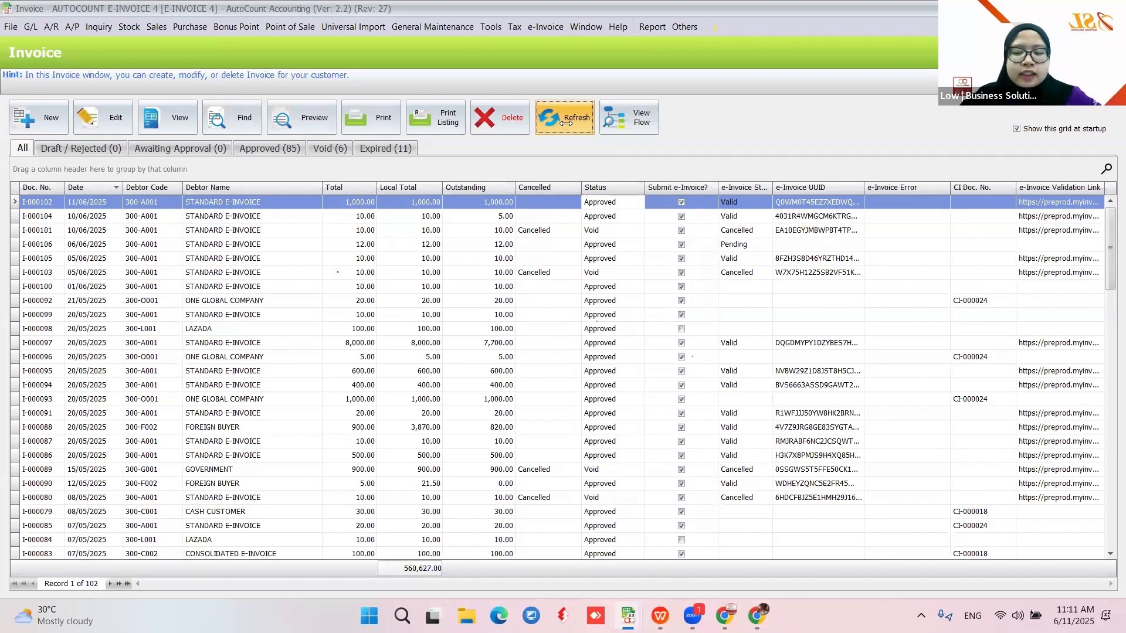
Step: Disable using today's date as submission date when the Document Date is not a valid submission date, and save the e-Invoice settings
{"action": "left_click", "coordinate": [491, 27]}
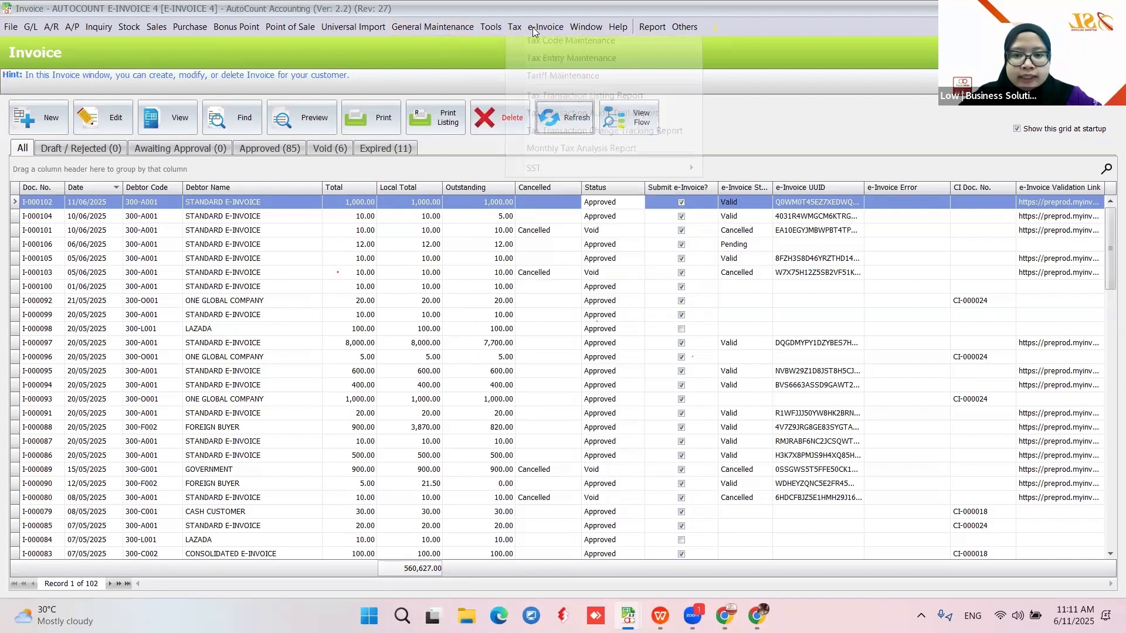
{"action": "mouse_move", "coordinate": [548, 31]}
{"action": "left_click", "coordinate": [579, 46]}
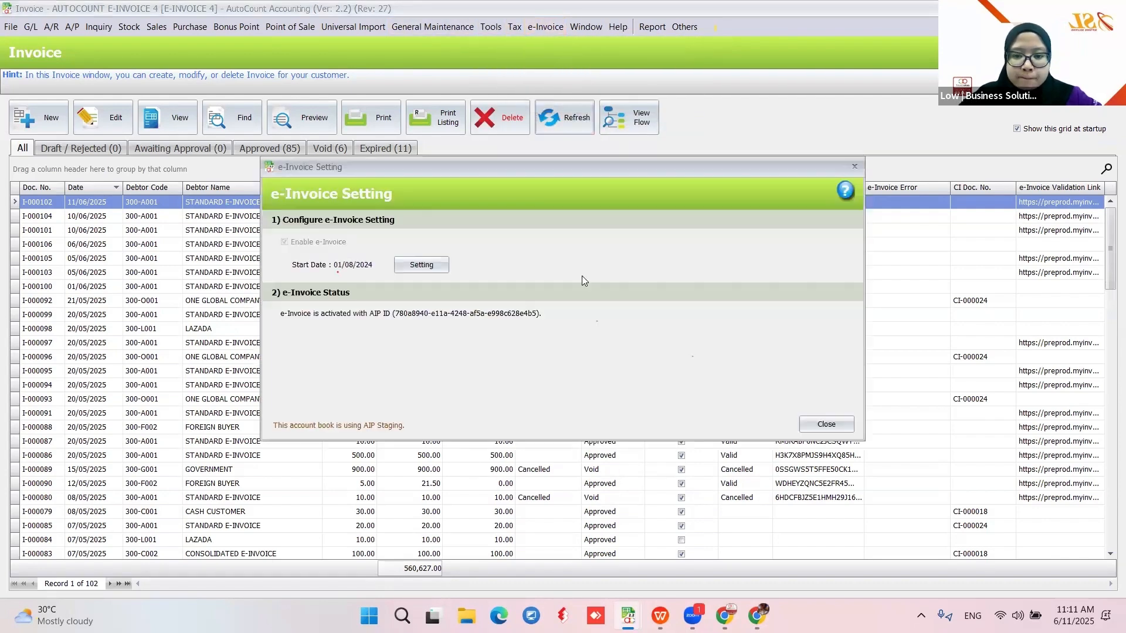
{"action": "left_click", "coordinate": [419, 265]}
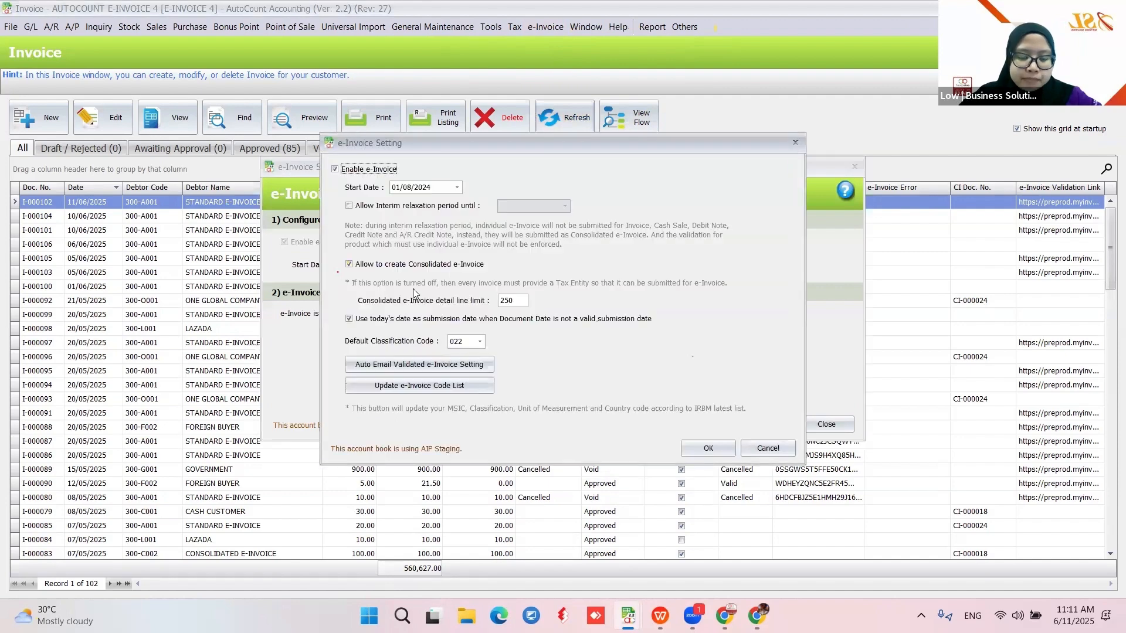
{"action": "left_click", "coordinate": [350, 319]}
{"action": "left_click", "coordinate": [707, 449]}
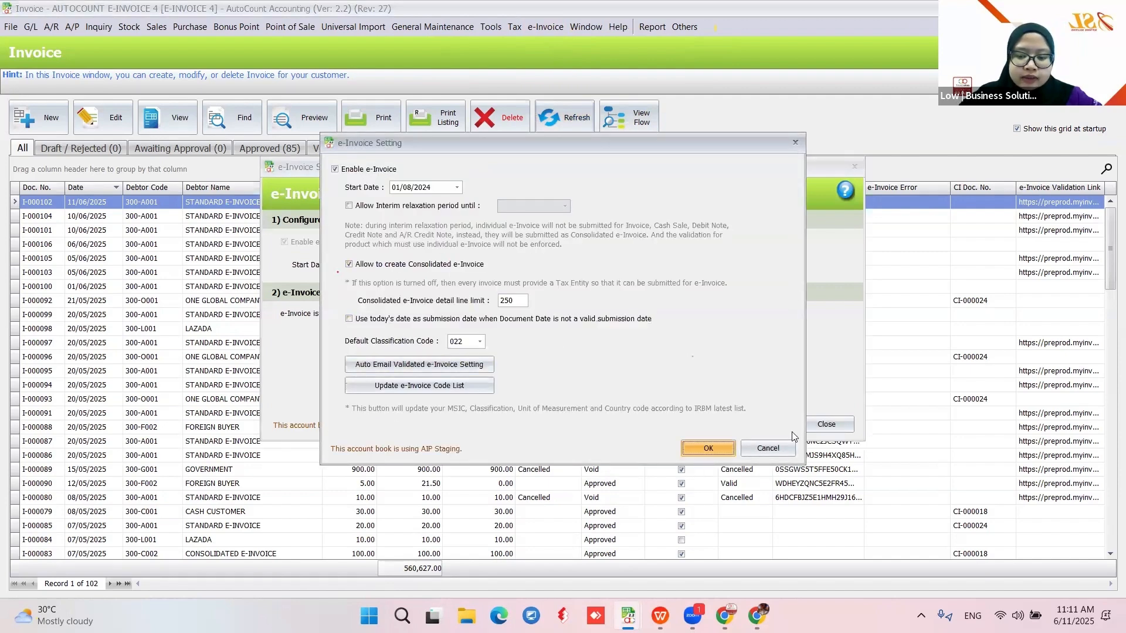
{"action": "key", "text": "Escape"}
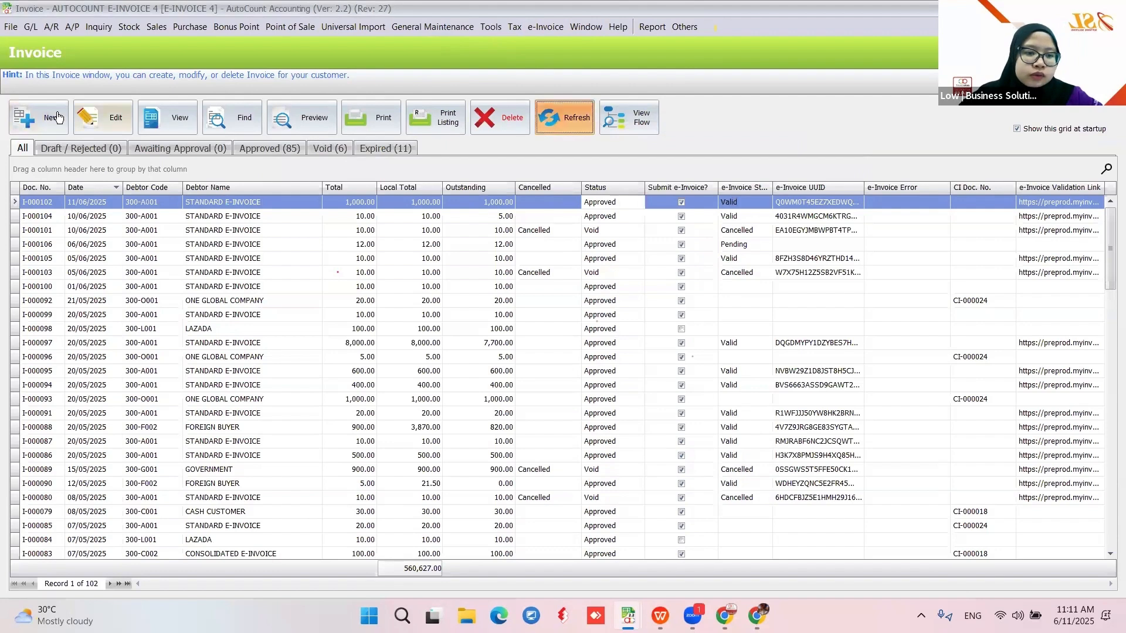
Step: Start a new invoice for debtor STANDARD E-INVOICE dated 06/06/2025
{"action": "left_click", "coordinate": [46, 123]}
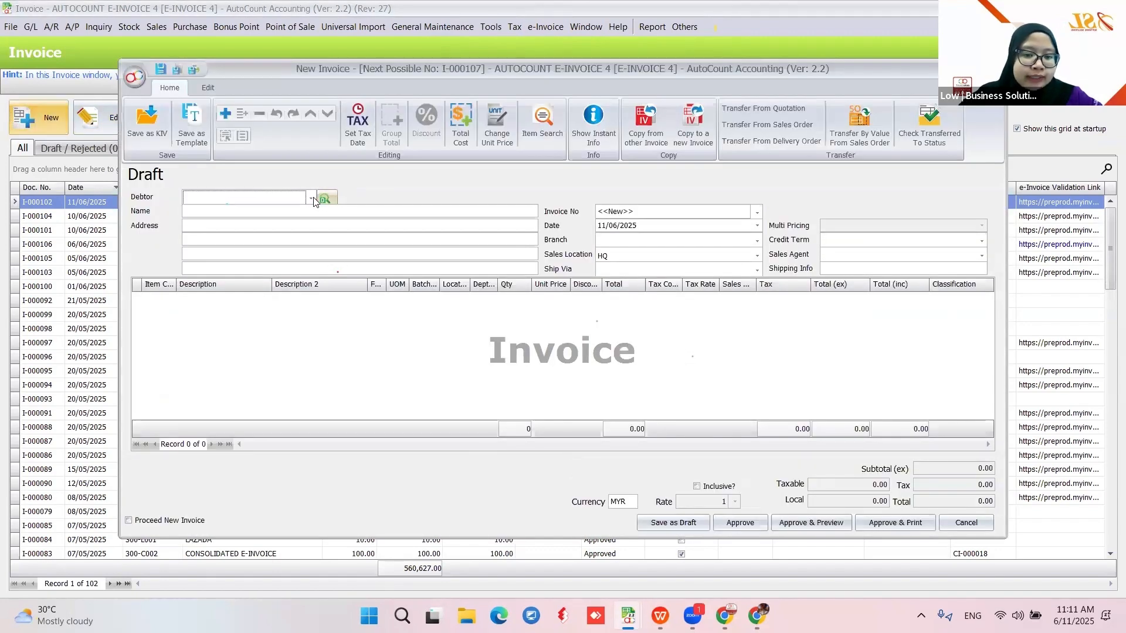
{"action": "left_click", "coordinate": [324, 390]}
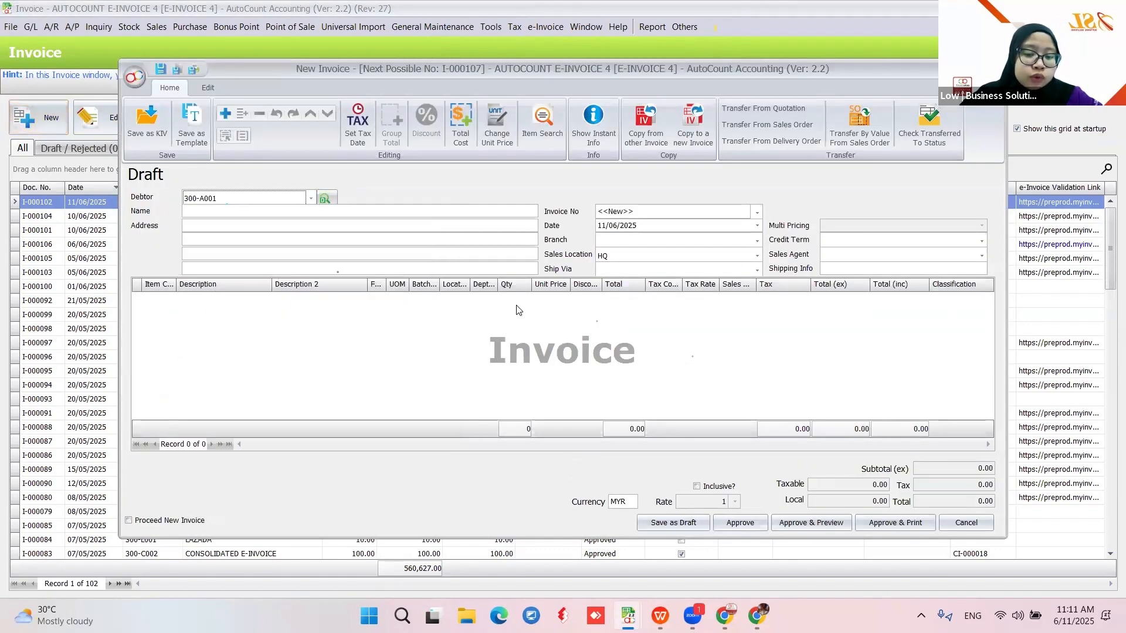
{"action": "type", "text": "06"}
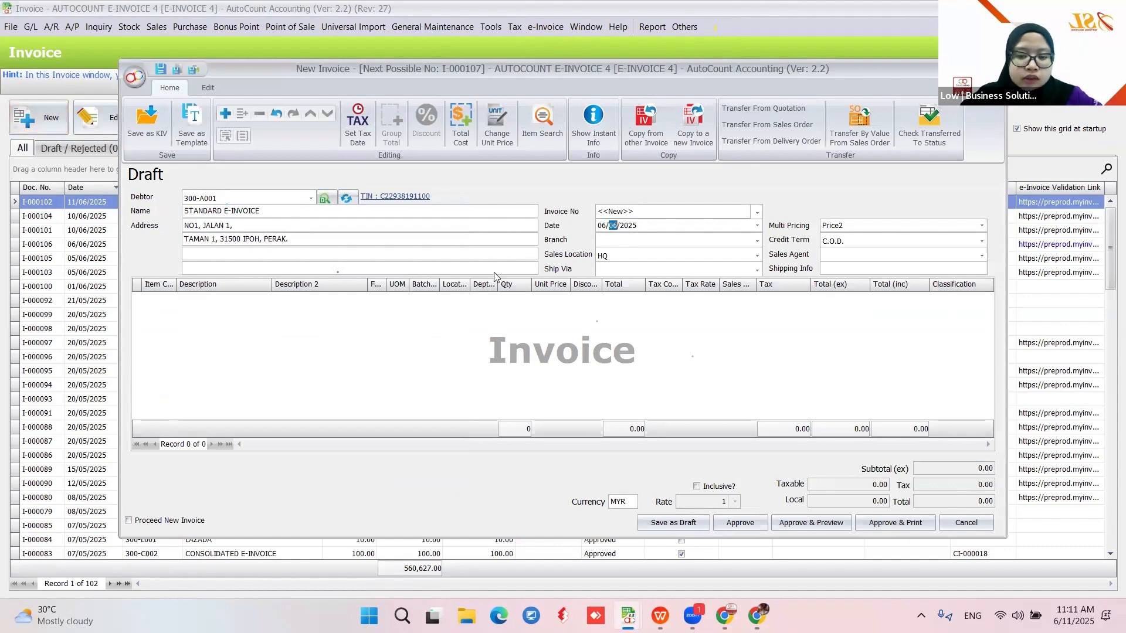
Step: Add the item IPHONE to the invoice with a unit price of 10
{"action": "right_click", "coordinate": [479, 284]}
{"action": "right_click", "coordinate": [430, 334]}
{"action": "left_click", "coordinate": [237, 332]}
{"action": "left_click", "coordinate": [161, 299]}
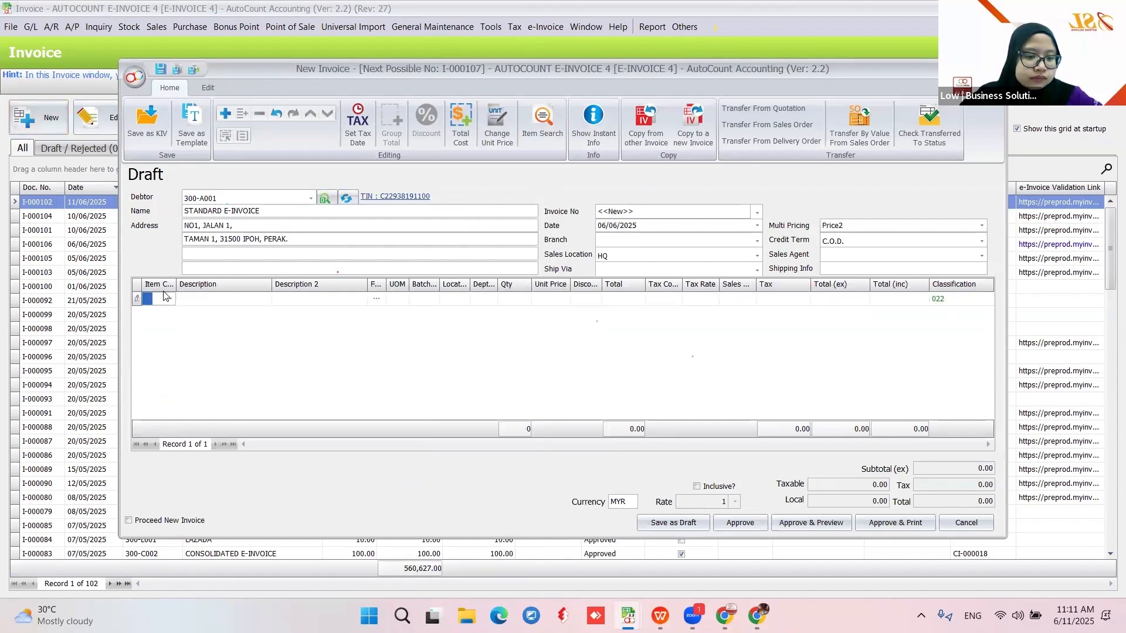
{"action": "left_click", "coordinate": [170, 299]}
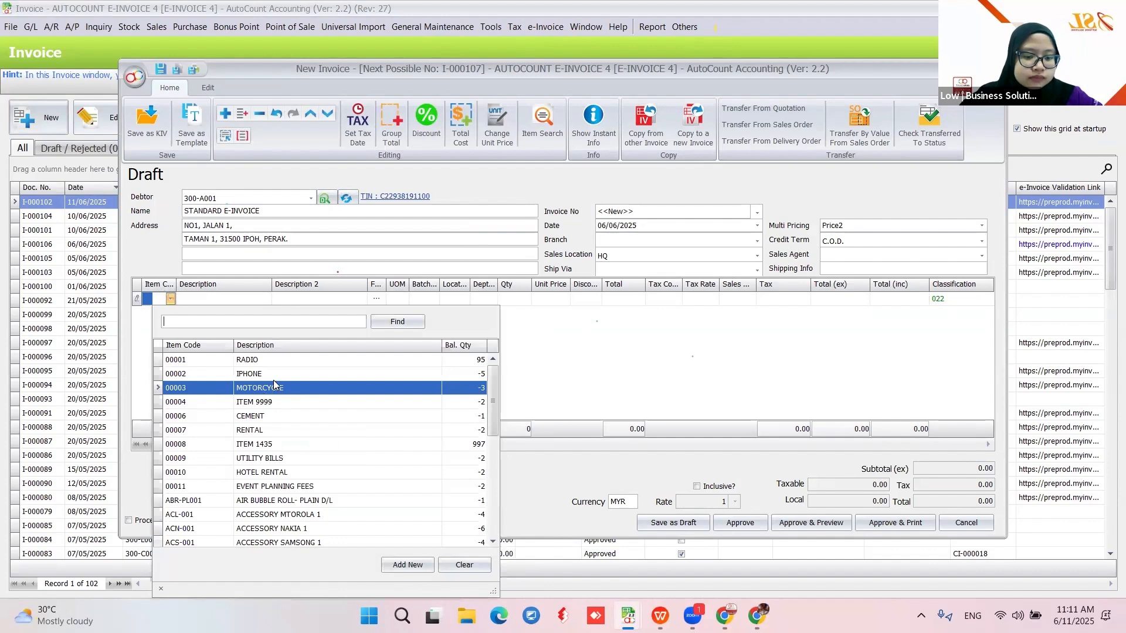
{"action": "left_click", "coordinate": [273, 379]}
{"action": "left_click", "coordinate": [557, 300]}
{"action": "type", "text": "10"}
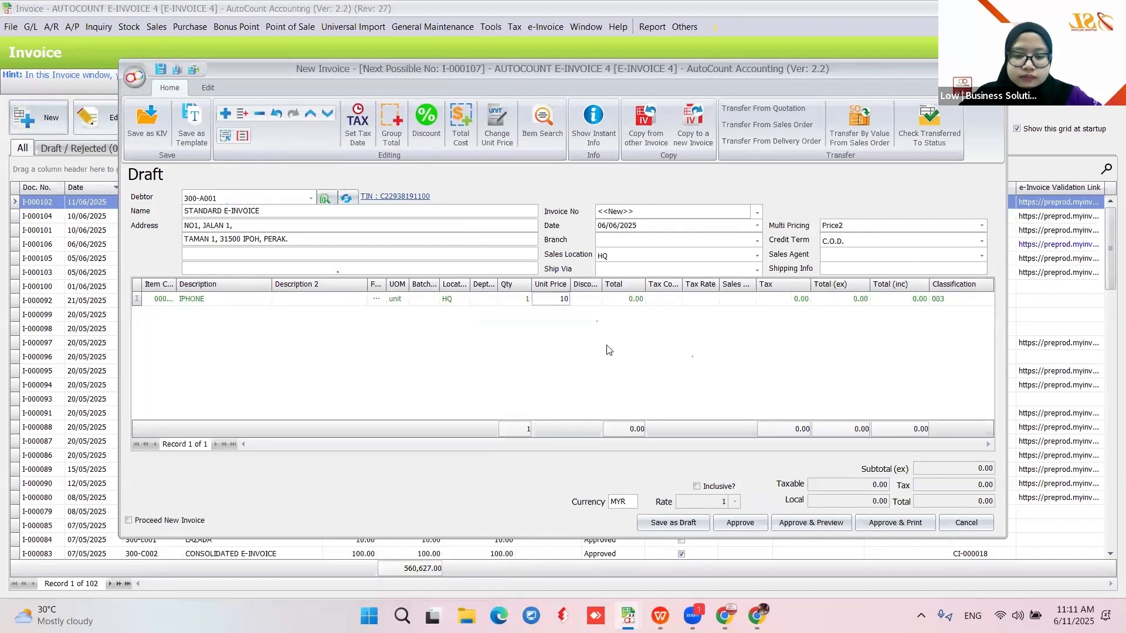
{"action": "key", "text": "Return"}
Step: Approve the invoice and accept today's date as its e-Invoice submission date
{"action": "left_click", "coordinate": [737, 525]}
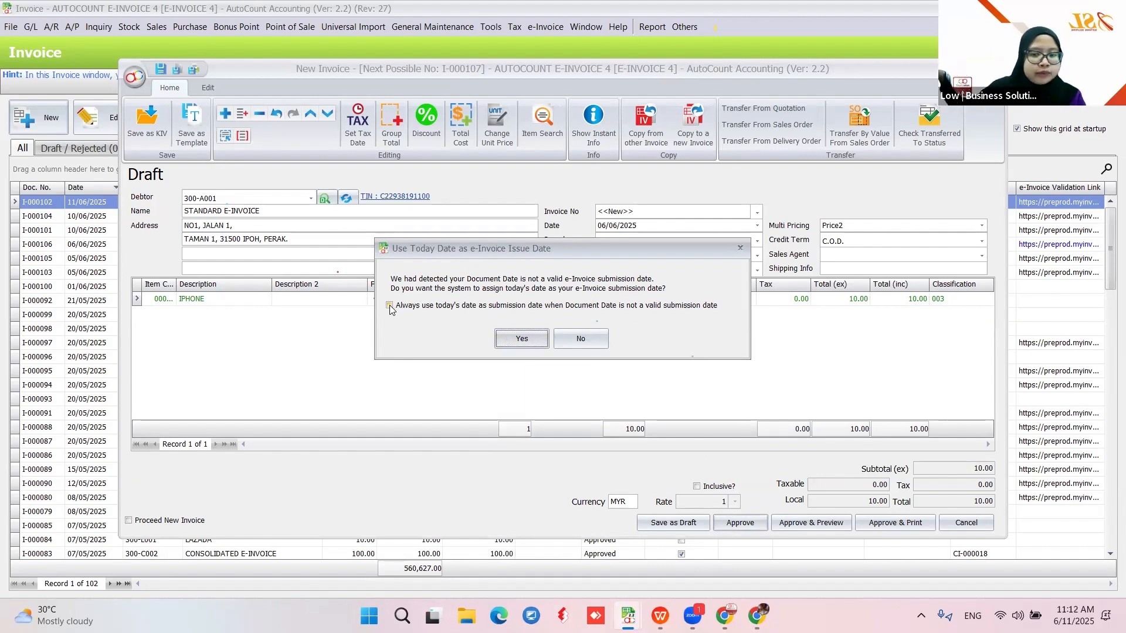
{"action": "left_click", "coordinate": [525, 342]}
{"action": "left_click", "coordinate": [730, 523]}
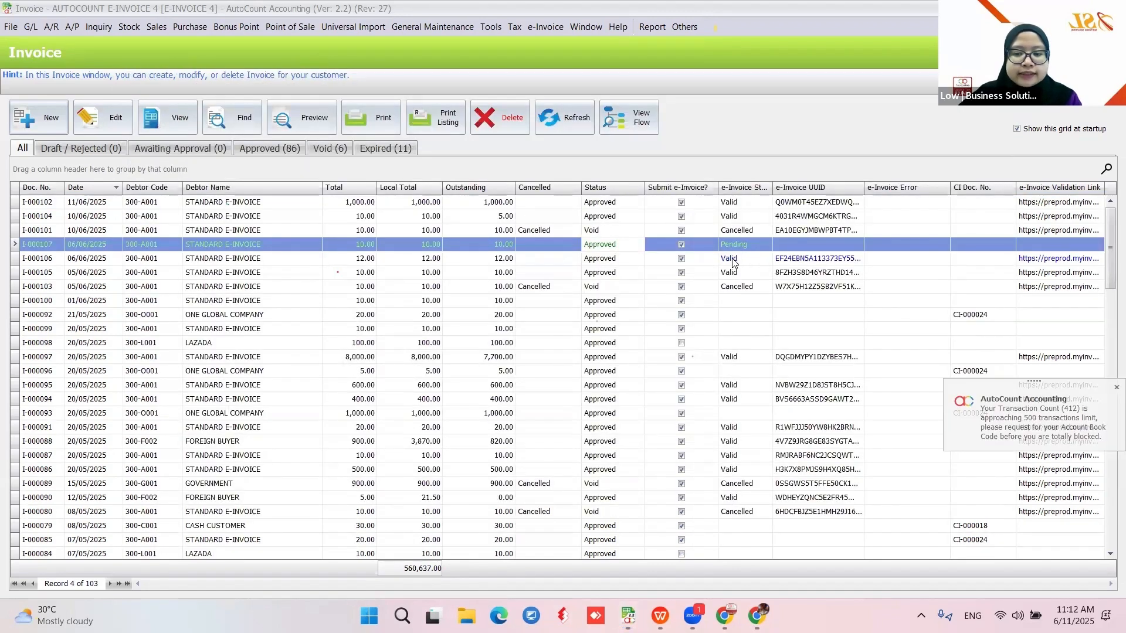
{"action": "left_click", "coordinate": [734, 262]}
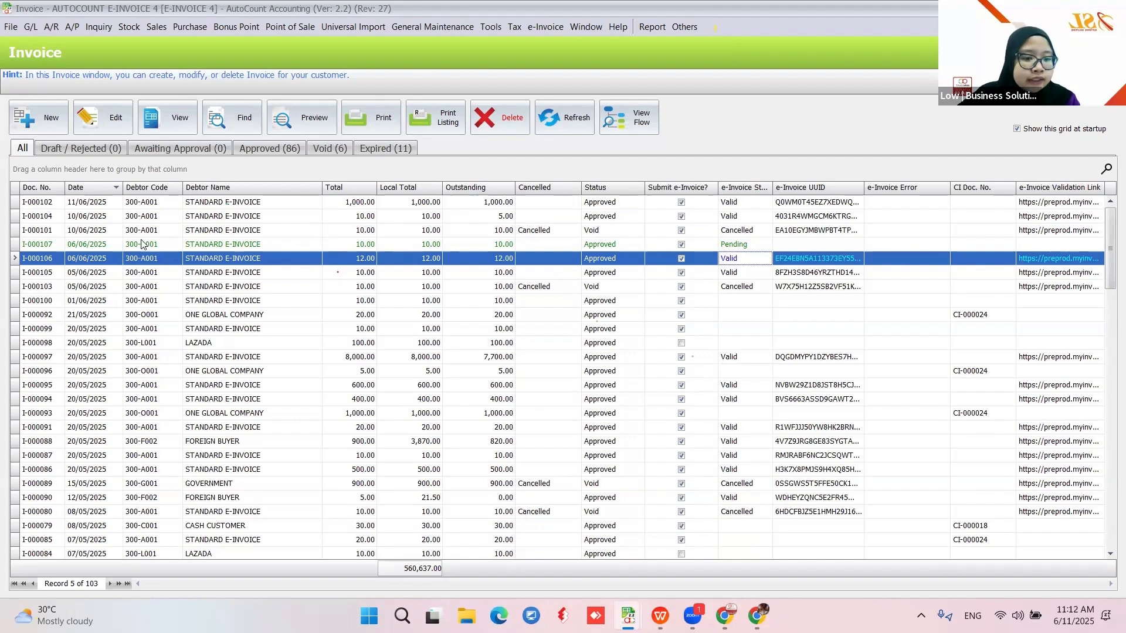
{"action": "left_click", "coordinate": [86, 273]}
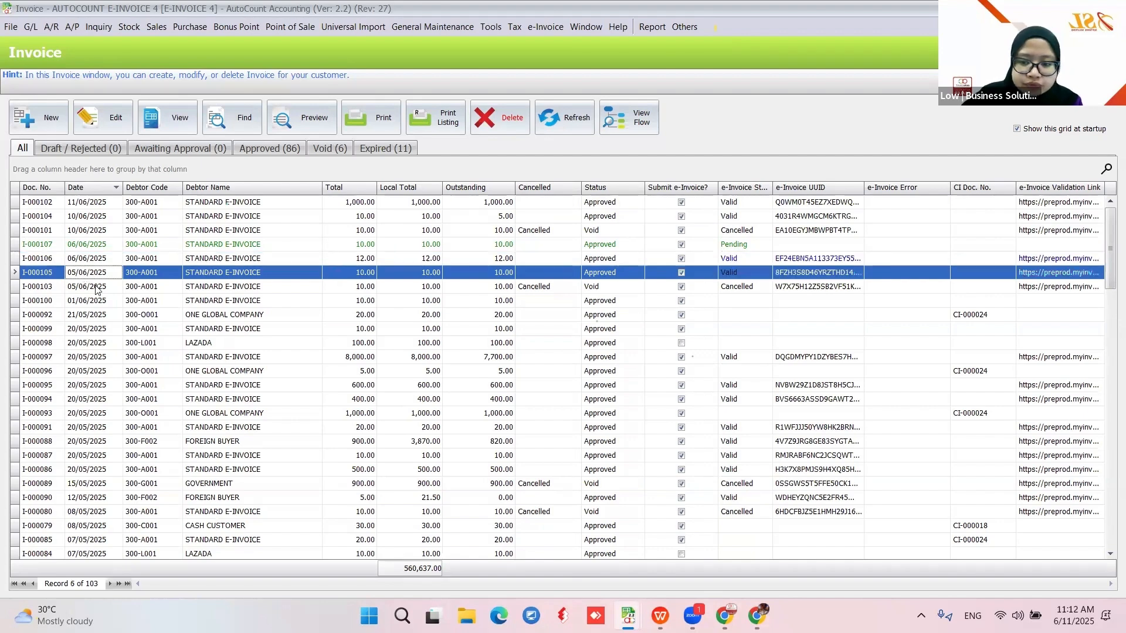
{"action": "left_click", "coordinate": [74, 288]}
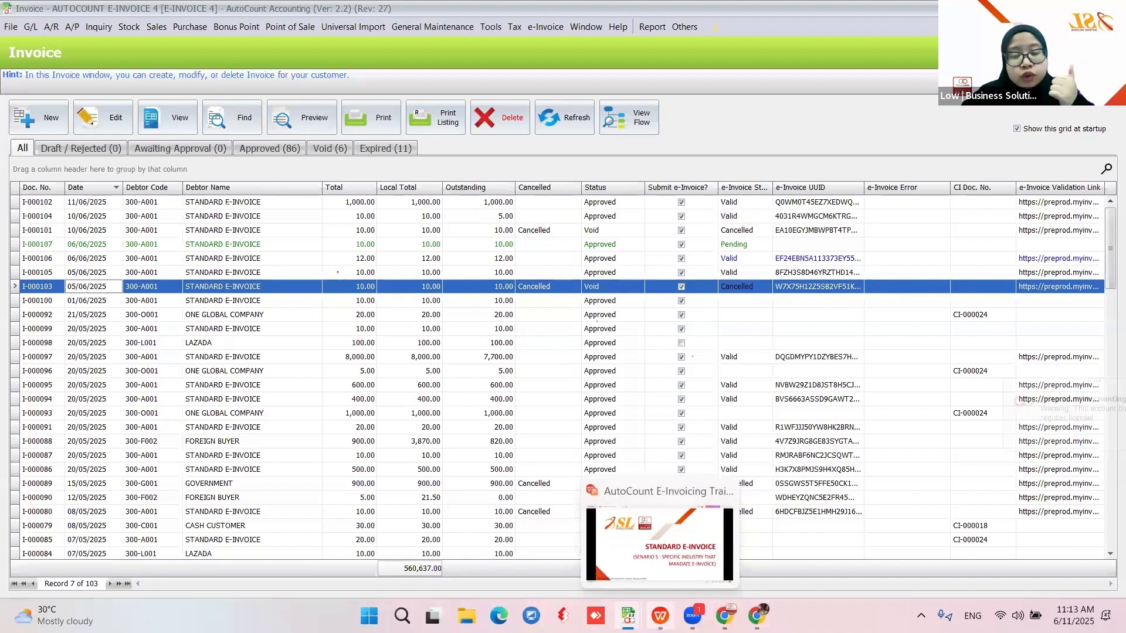
Step: View the tax entity details of debtor FOREIGN BUYER in Debtor Maintenance and close the account without saving
{"action": "left_click", "coordinate": [53, 27]}
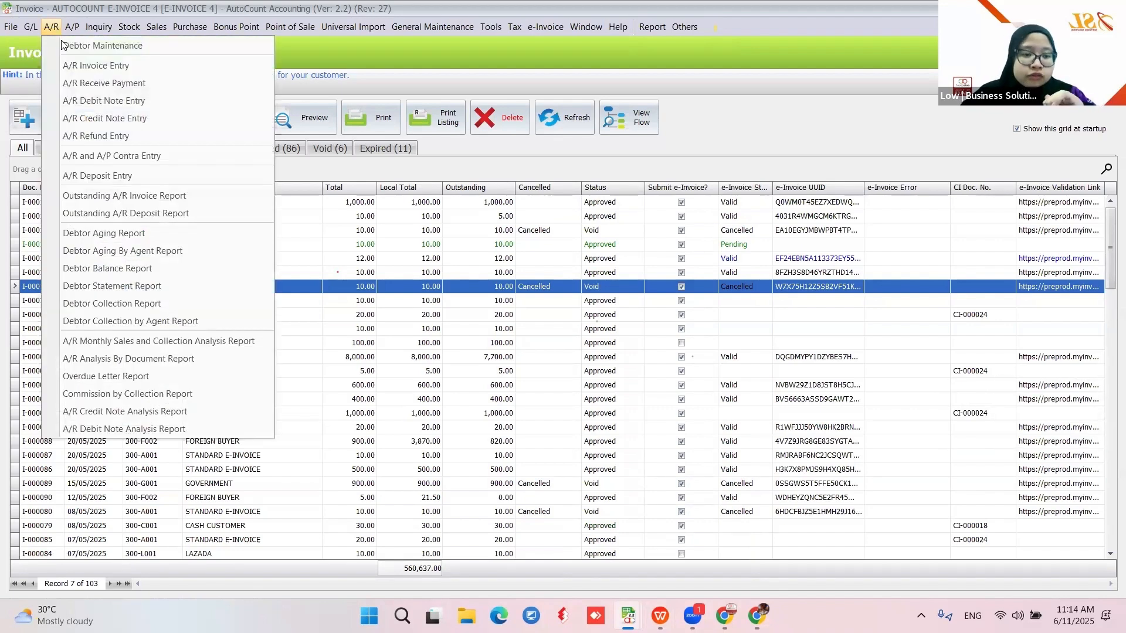
{"action": "left_click", "coordinate": [54, 49]}
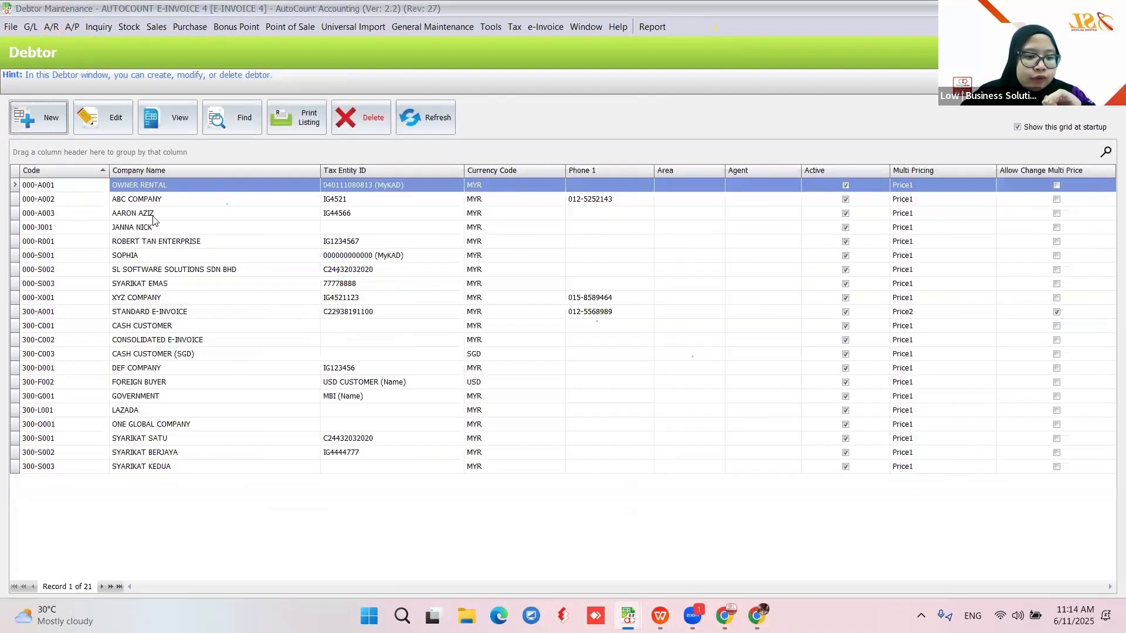
{"action": "left_click", "coordinate": [143, 382]}
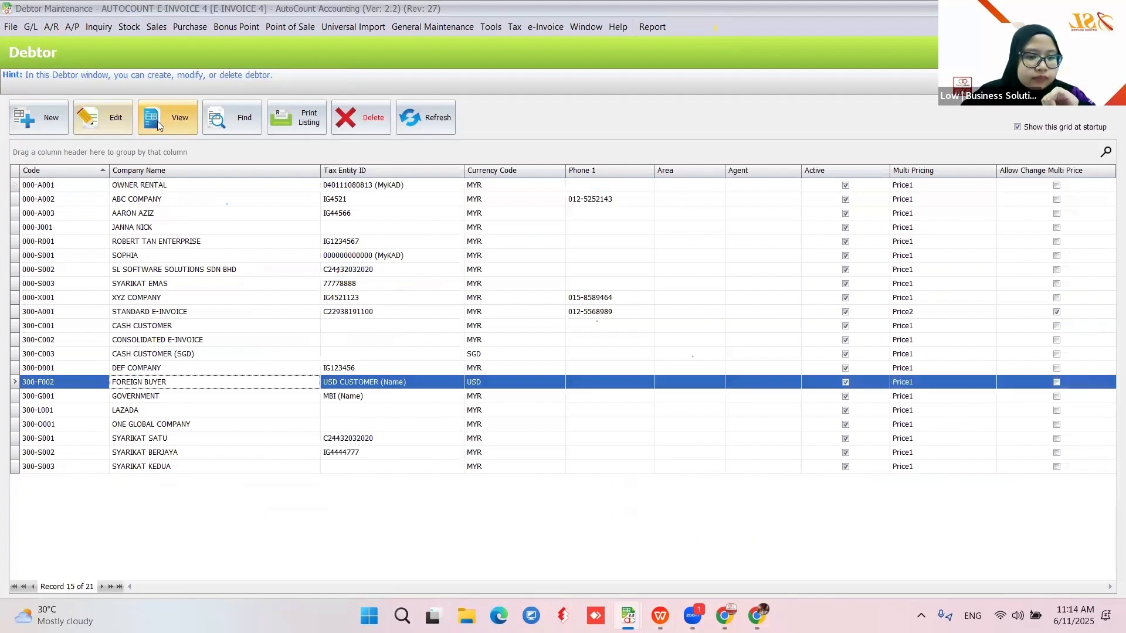
{"action": "left_click", "coordinate": [110, 121]}
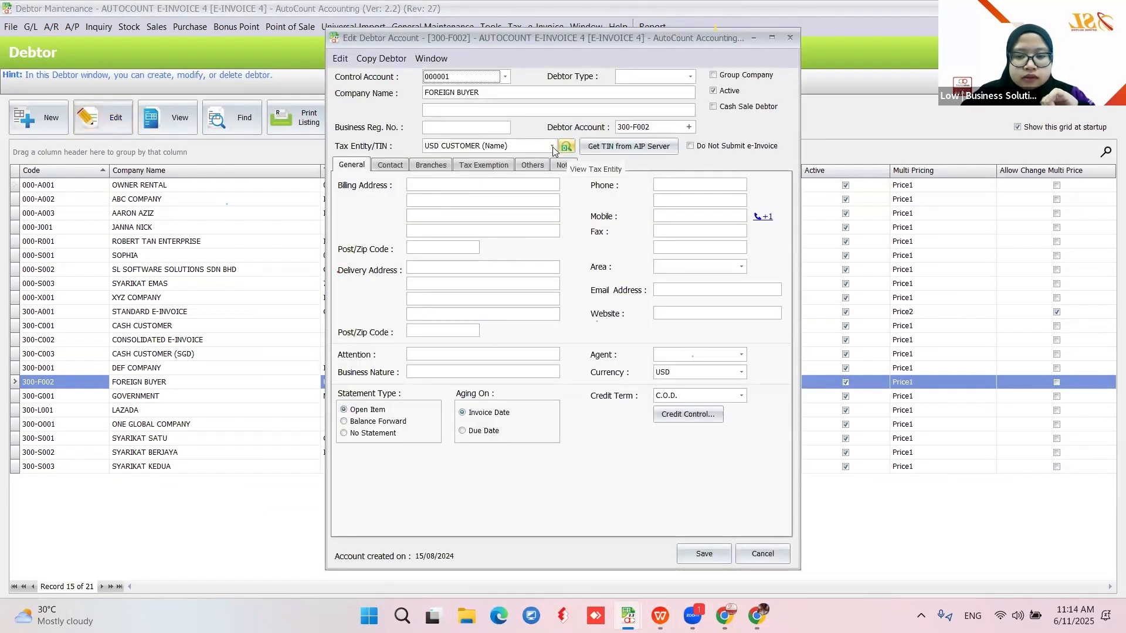
{"action": "left_click", "coordinate": [551, 146]}
{"action": "left_click", "coordinate": [566, 148]}
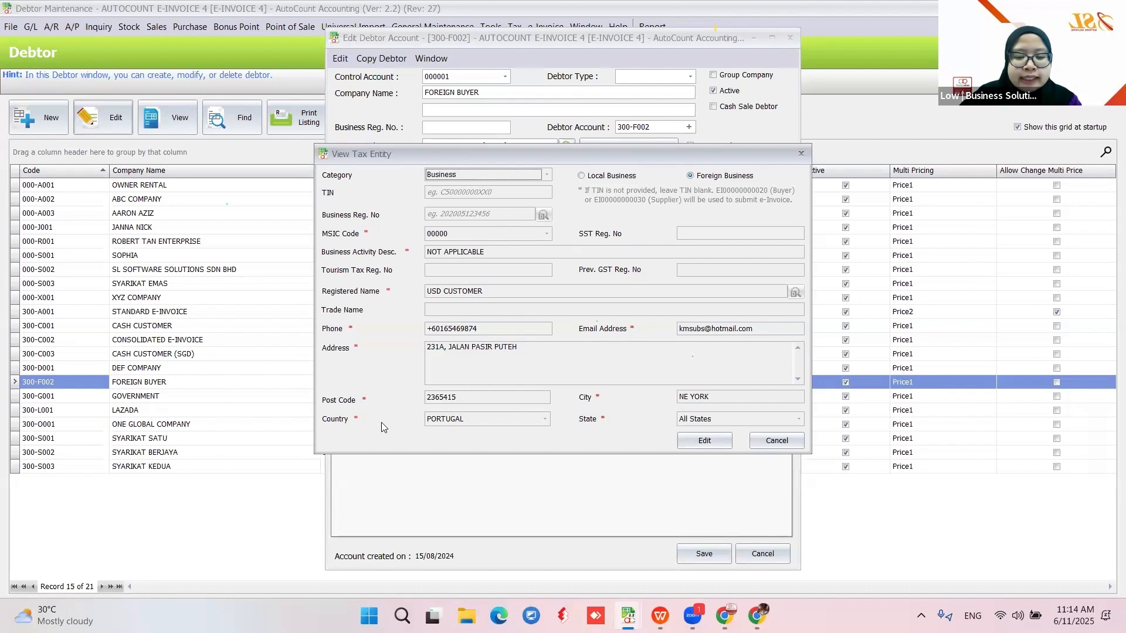
{"action": "left_click", "coordinate": [777, 442]}
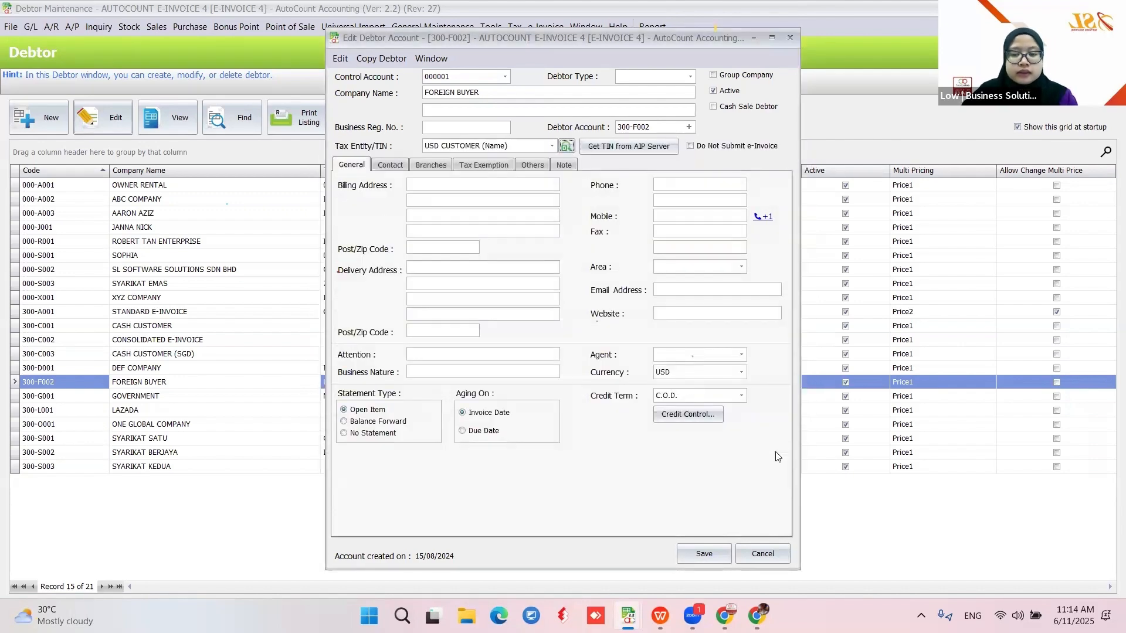
{"action": "left_click", "coordinate": [762, 553]}
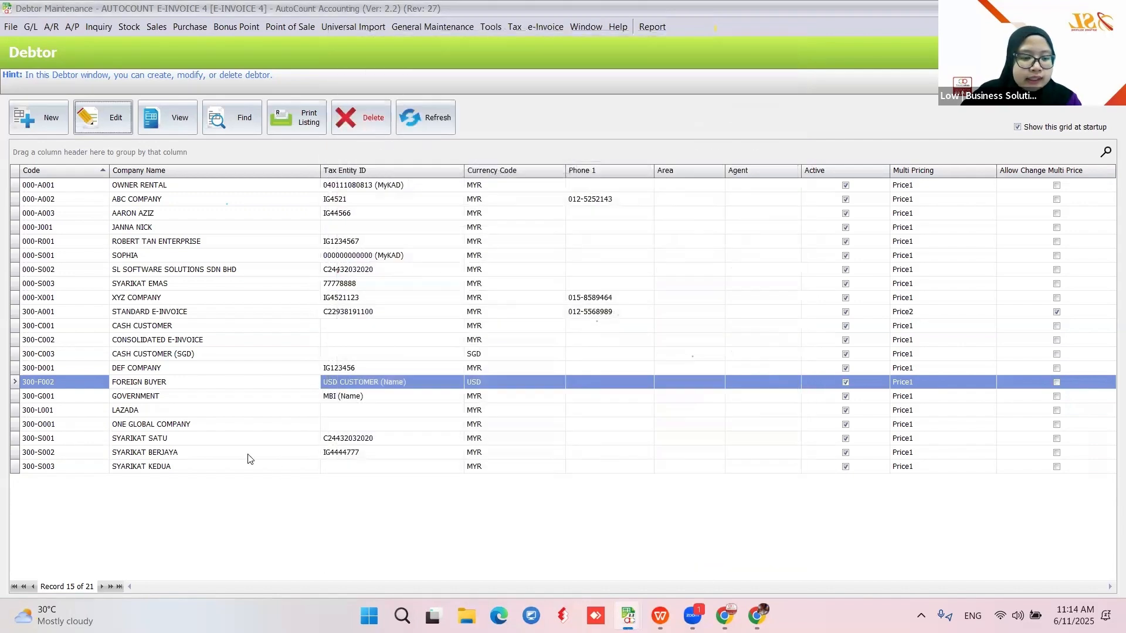
Step: Prefix the phone number in the GOVERNMENT debtor's tax entity with +6, save the entity and debtor, and close Debtor Maintenance
{"action": "left_click", "coordinate": [156, 397]}
{"action": "left_click", "coordinate": [104, 124]}
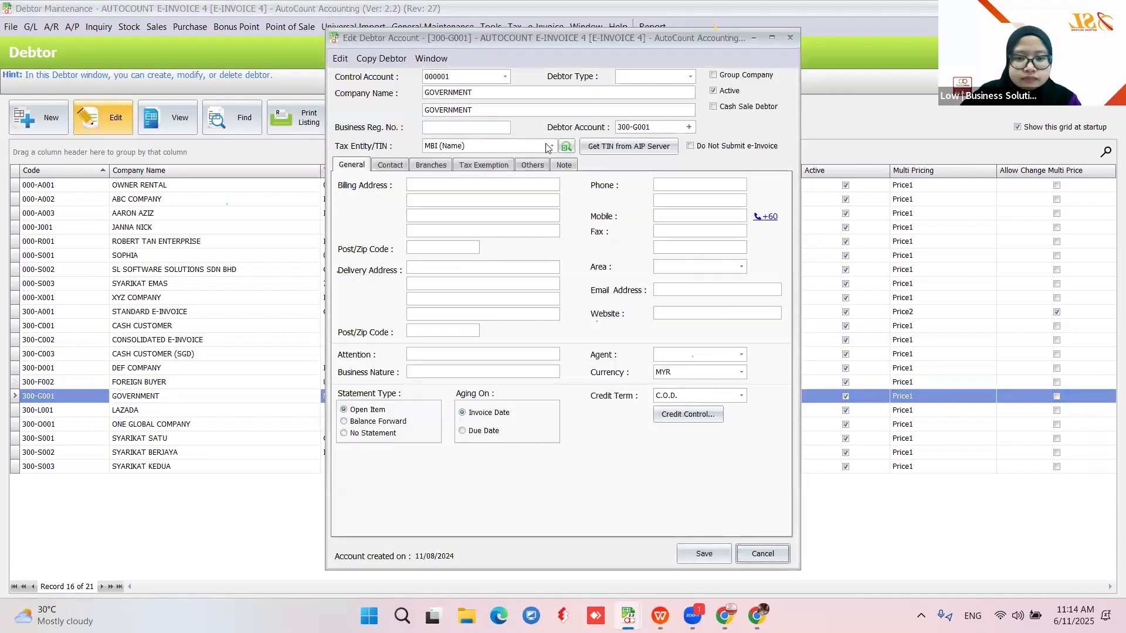
{"action": "left_click", "coordinate": [567, 147]}
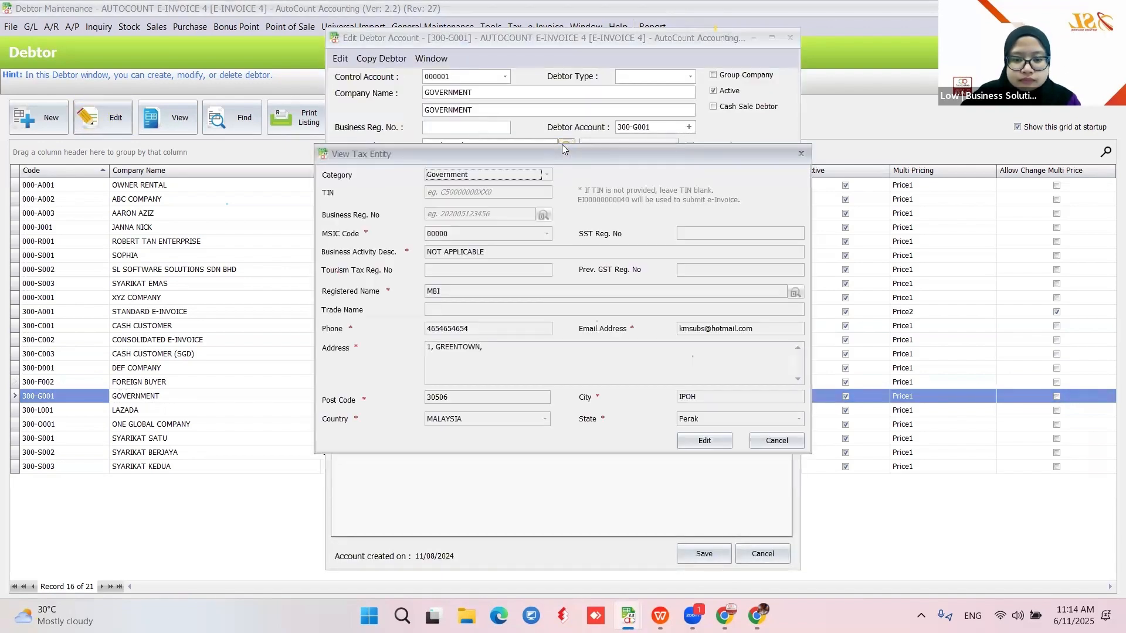
{"action": "left_click", "coordinate": [703, 440]}
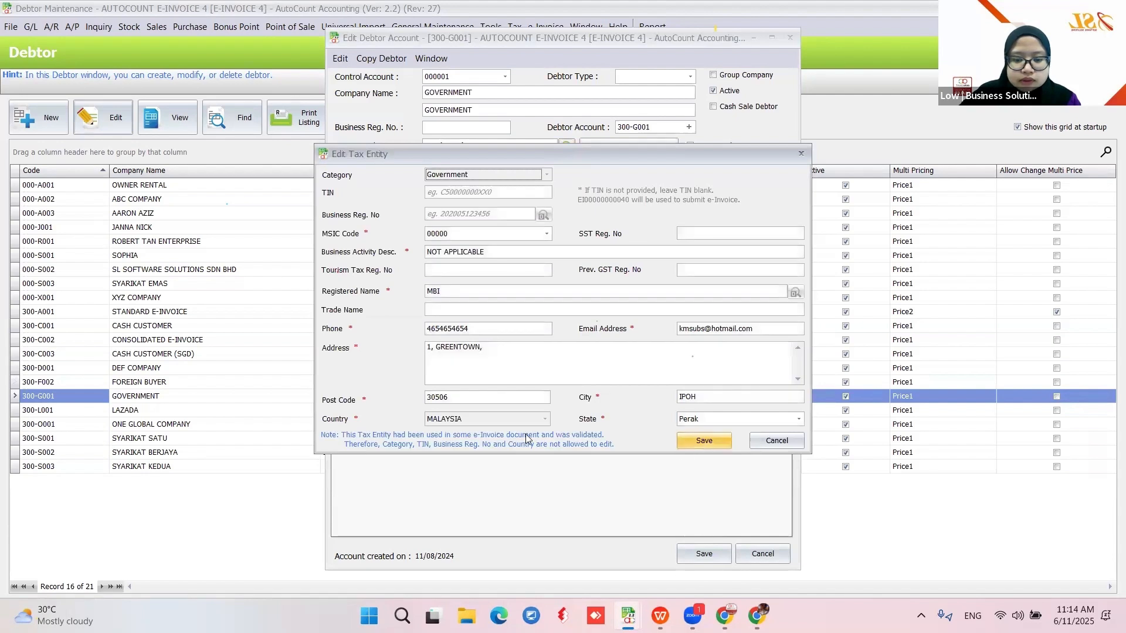
{"action": "left_click", "coordinate": [427, 328]}
{"action": "type", "text": "+6"}
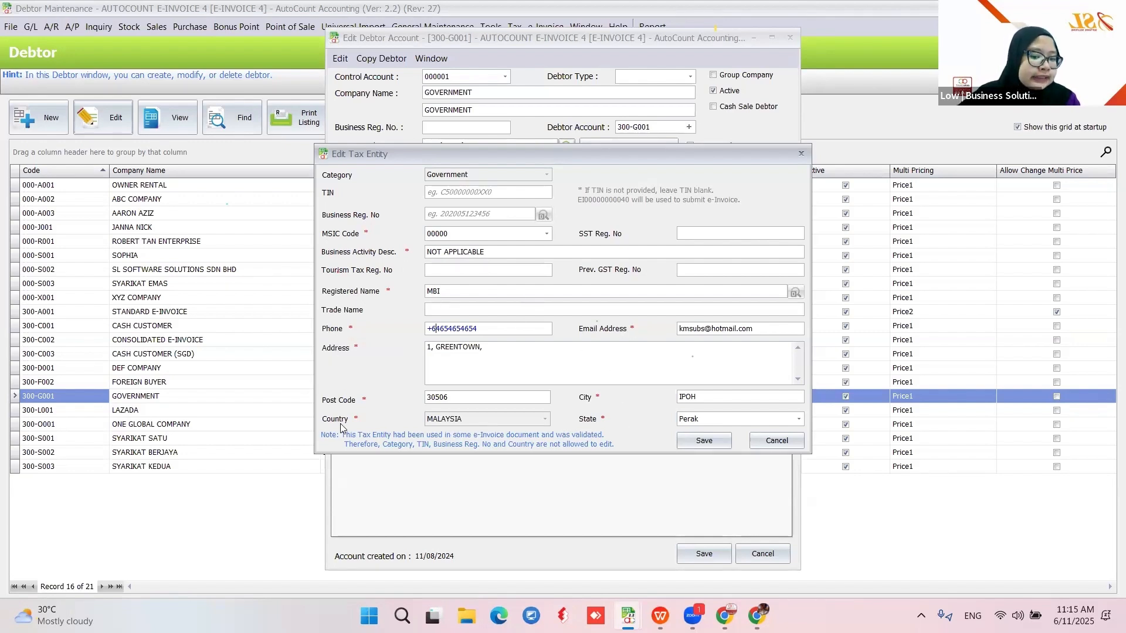
{"action": "left_click", "coordinate": [702, 444]}
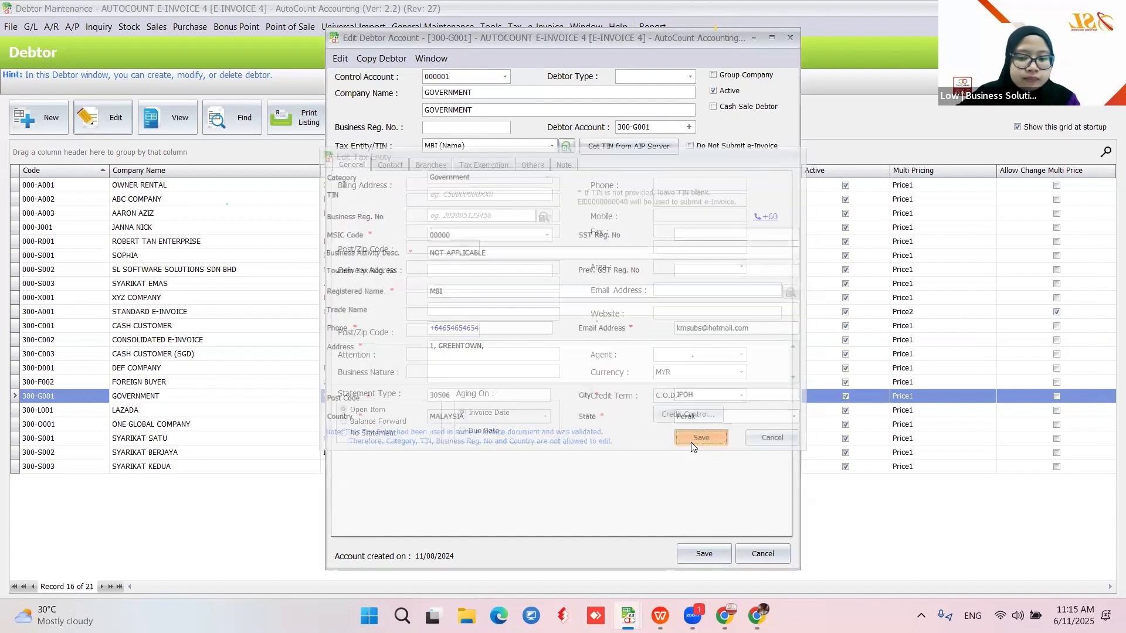
{"action": "left_click", "coordinate": [717, 557]}
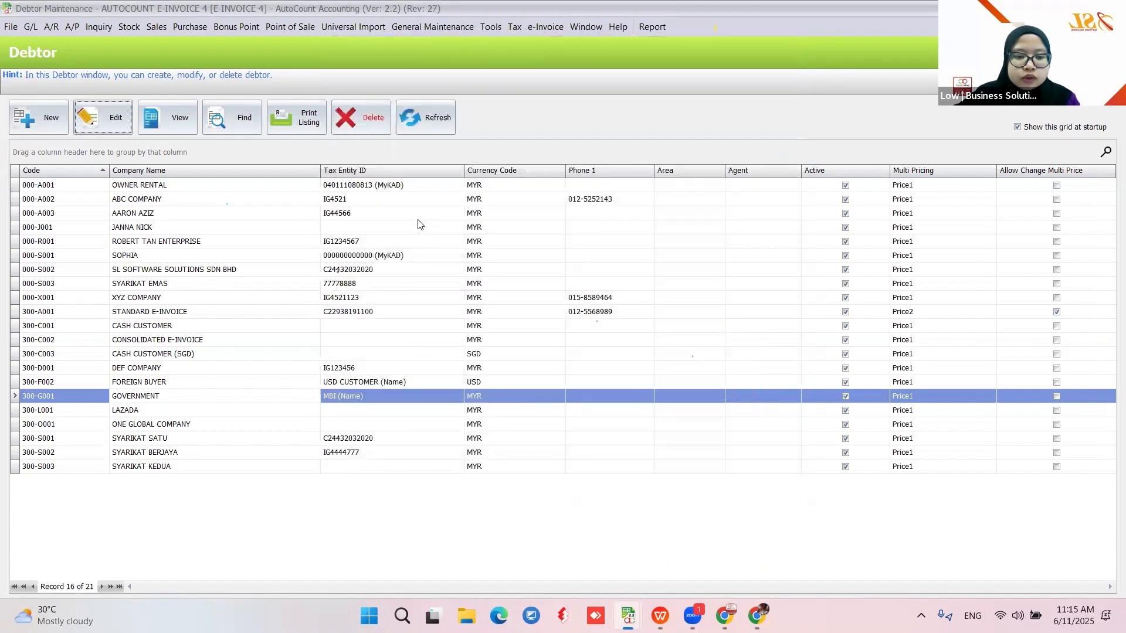
{"action": "left_click", "coordinate": [1110, 9]}
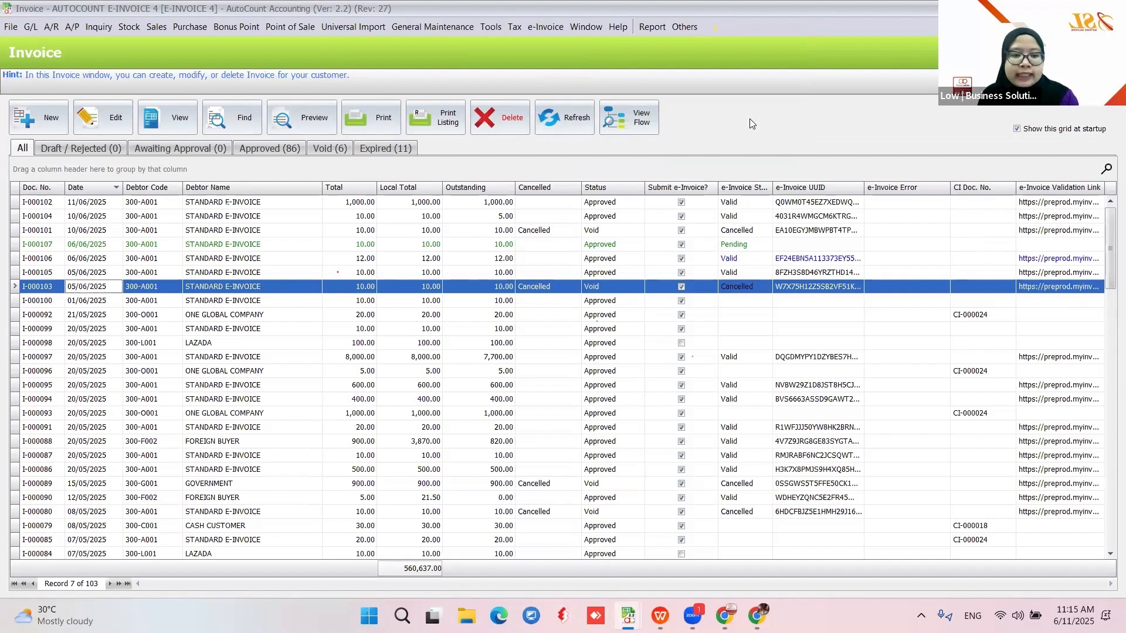
Step: Start a new invoice for debtor FOREIGN BUYER
{"action": "left_click", "coordinate": [40, 119]}
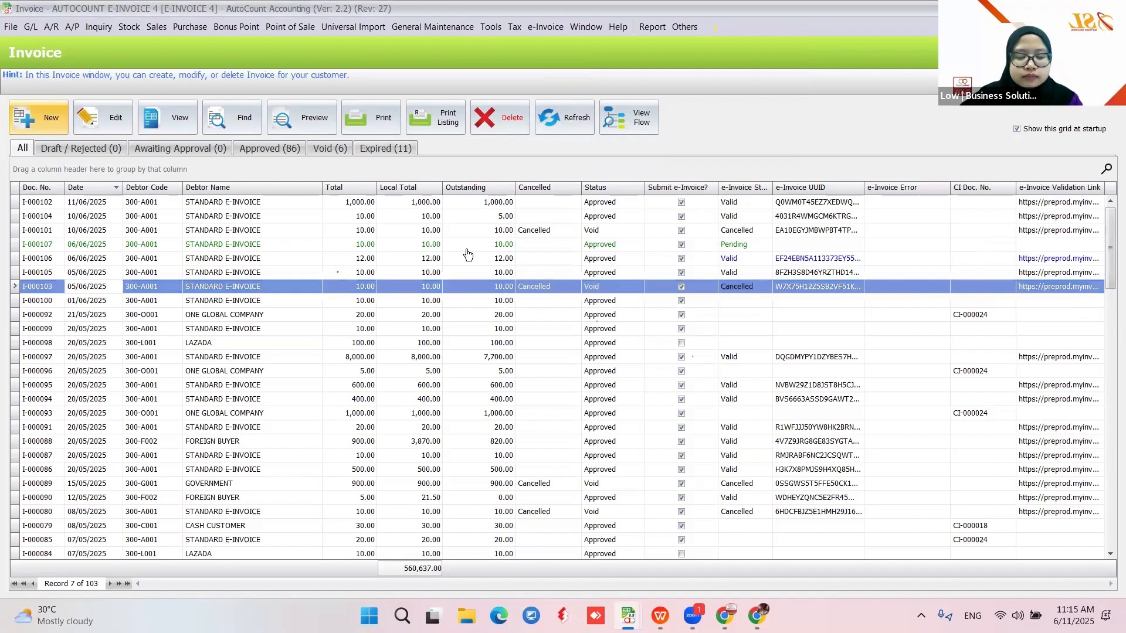
{"action": "left_click", "coordinate": [310, 198]}
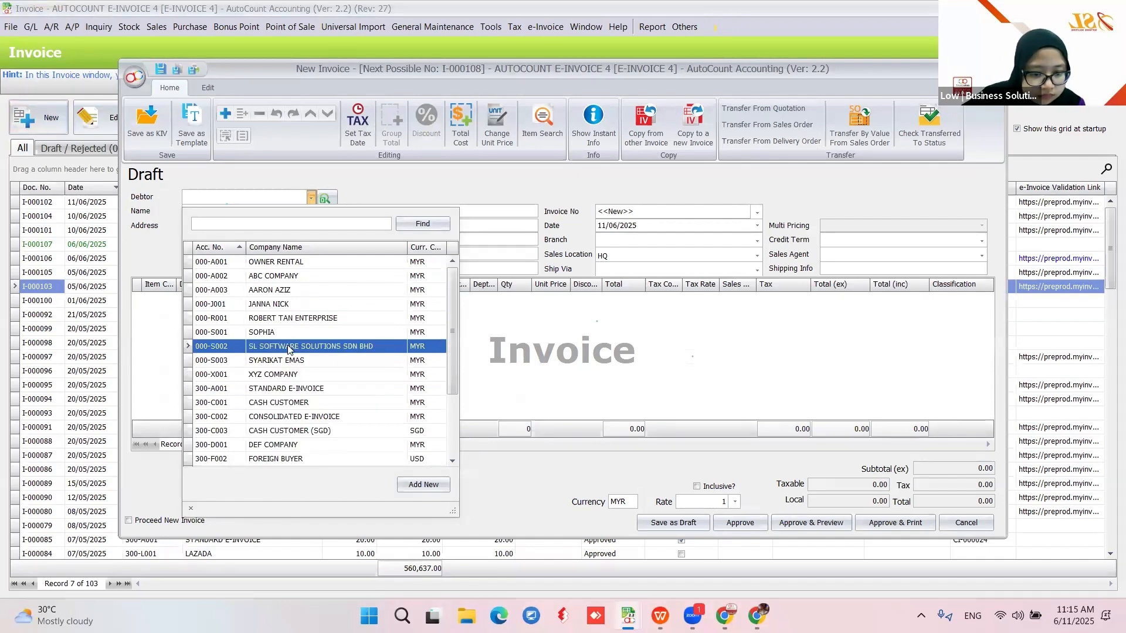
{"action": "scroll", "coordinate": [289, 349], "scroll_direction": "down", "scroll_amount": 2}
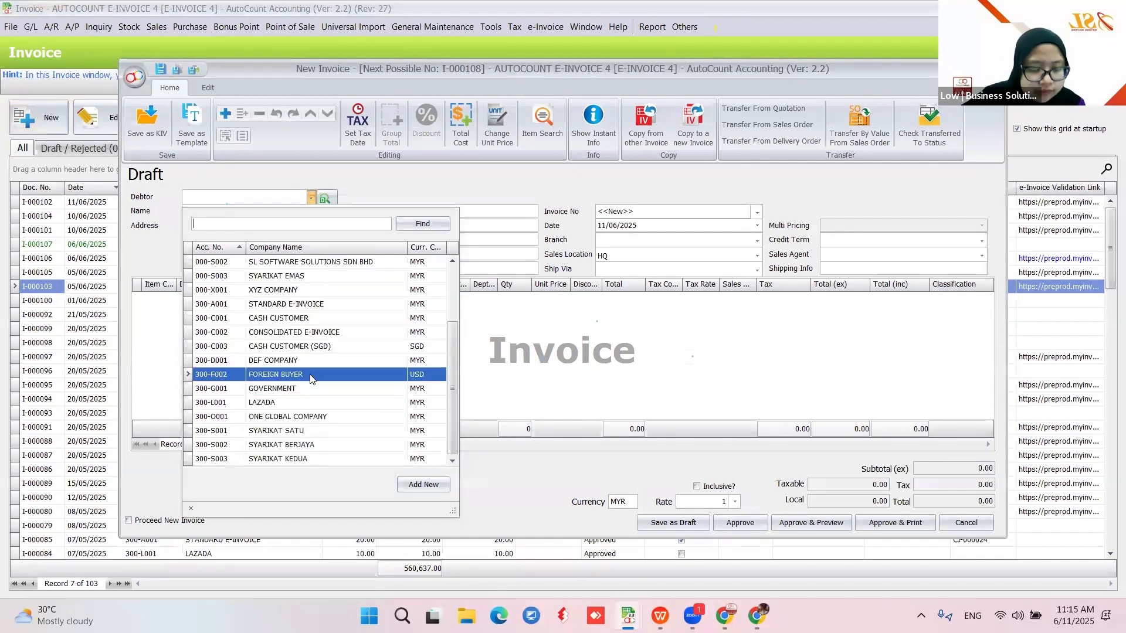
{"action": "left_click", "coordinate": [310, 376]}
Step: Add a detail line with item ITEM 1435 to the FOREIGN BUYER invoice and approve the invoice
{"action": "right_click", "coordinate": [369, 347]}
{"action": "left_click", "coordinate": [411, 359]}
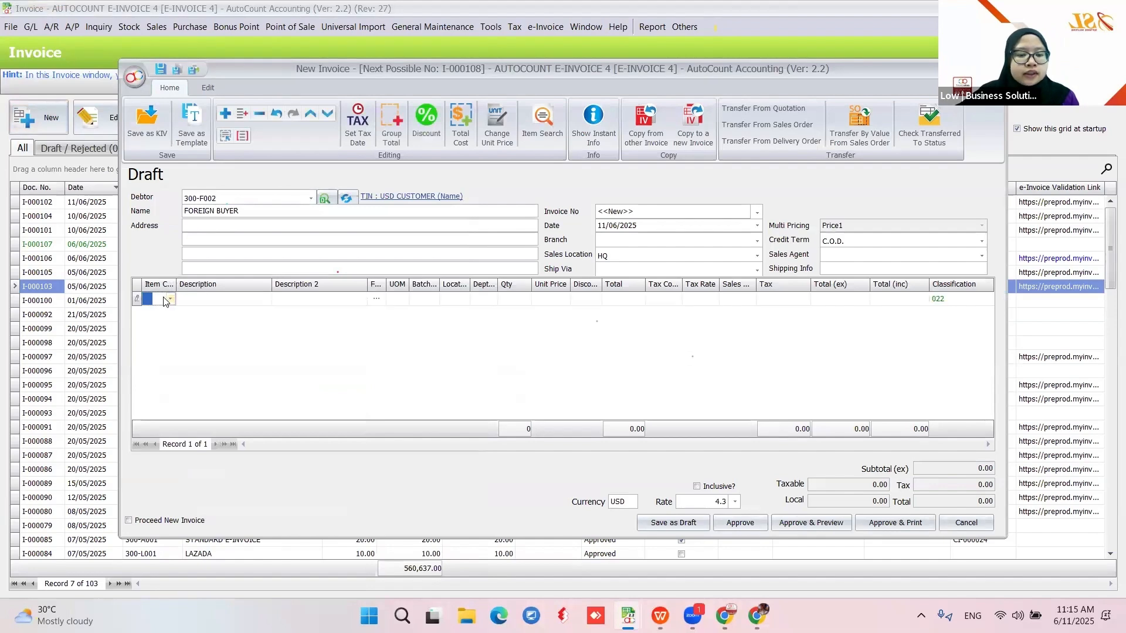
{"action": "left_click", "coordinate": [169, 299]}
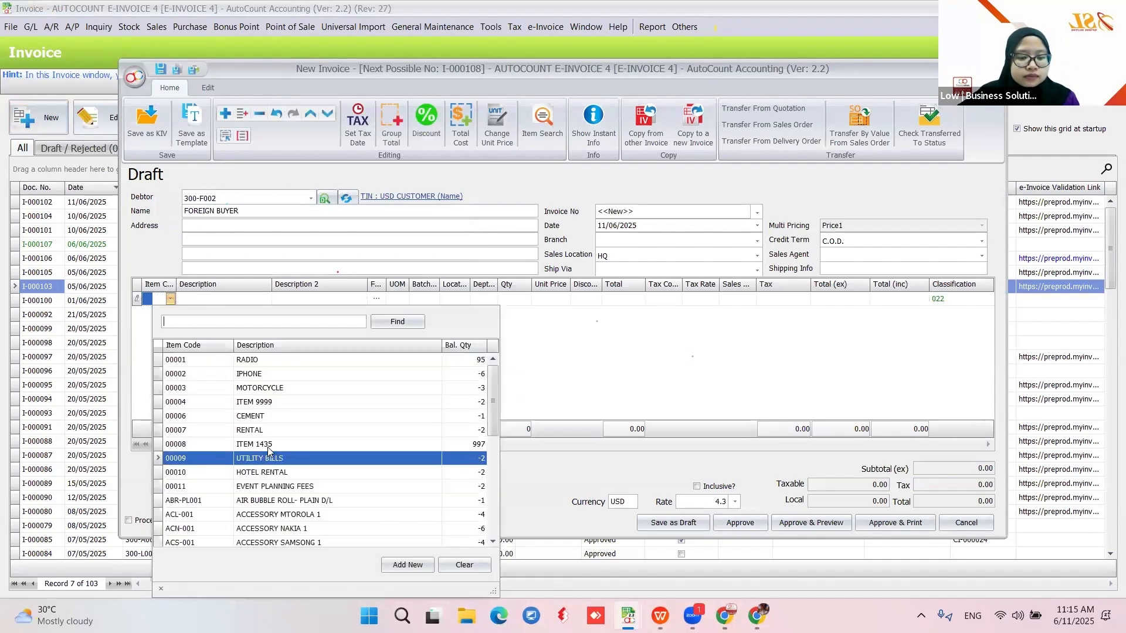
{"action": "left_click", "coordinate": [268, 445]}
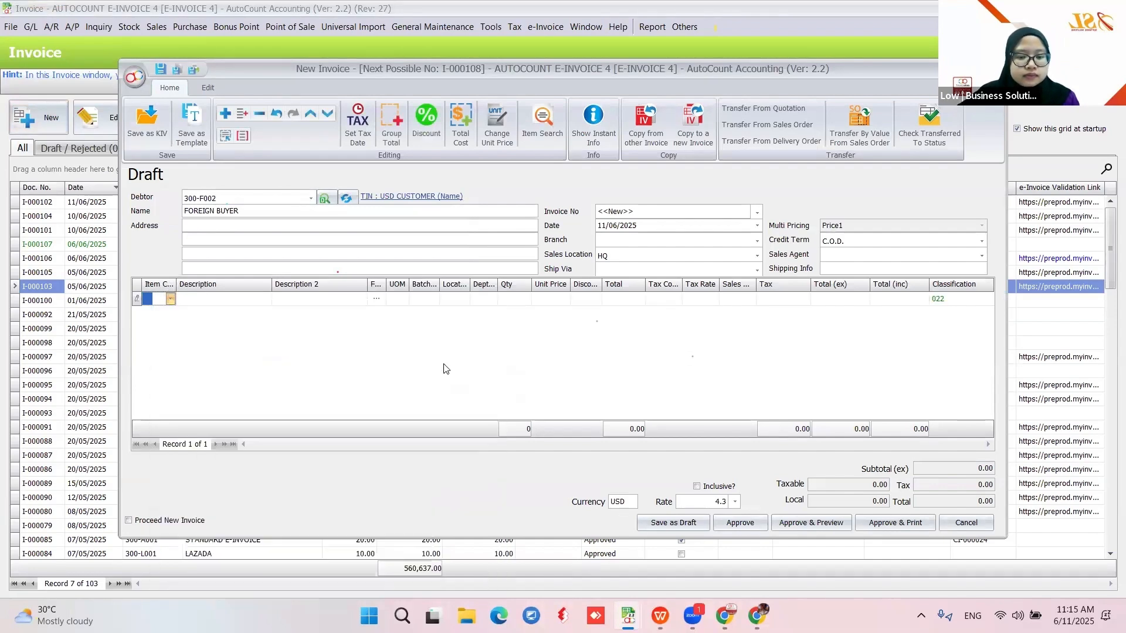
{"action": "left_click", "coordinate": [741, 523]}
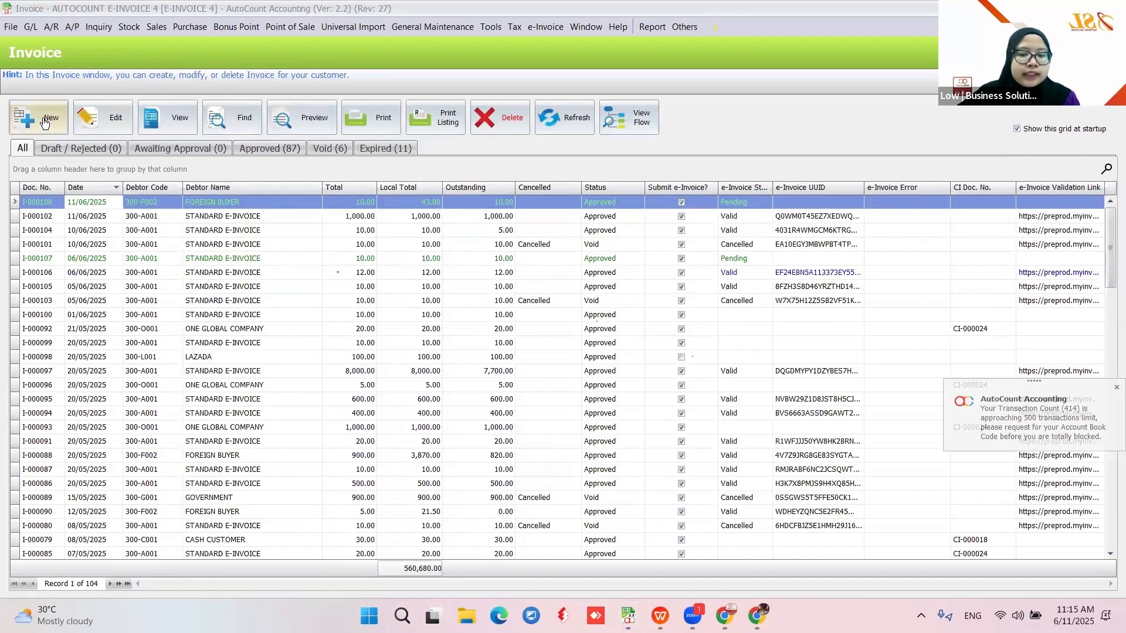
Step: Start a new invoice for debtor GOVERNMENT
{"action": "left_click", "coordinate": [36, 117]}
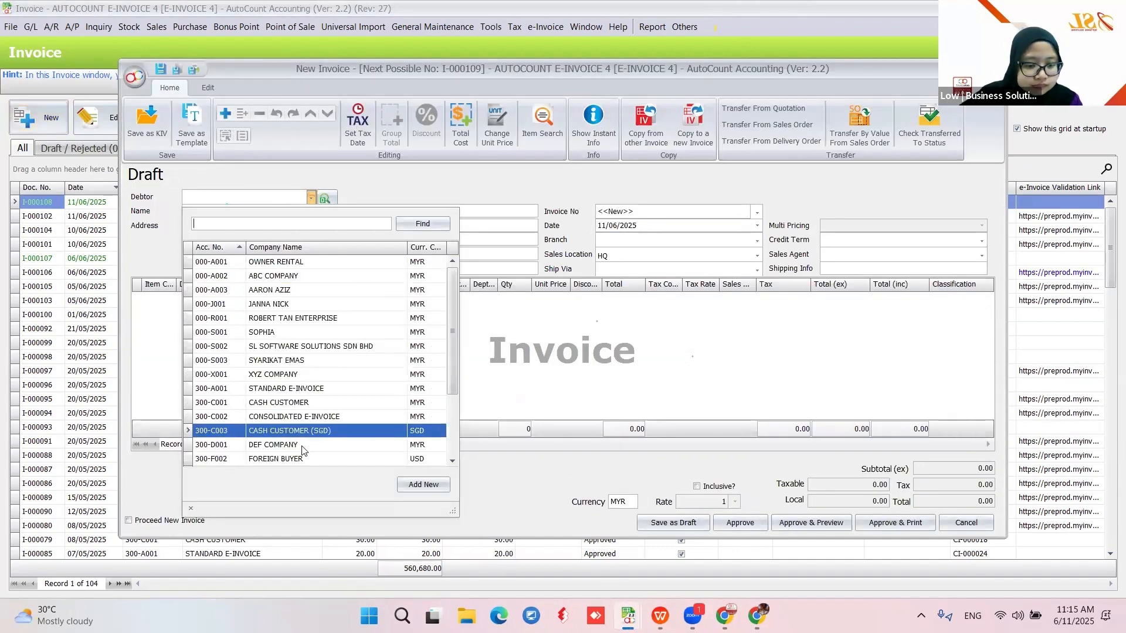
{"action": "scroll", "coordinate": [304, 395], "scroll_direction": "down", "scroll_amount": 2}
{"action": "left_click", "coordinate": [304, 389]}
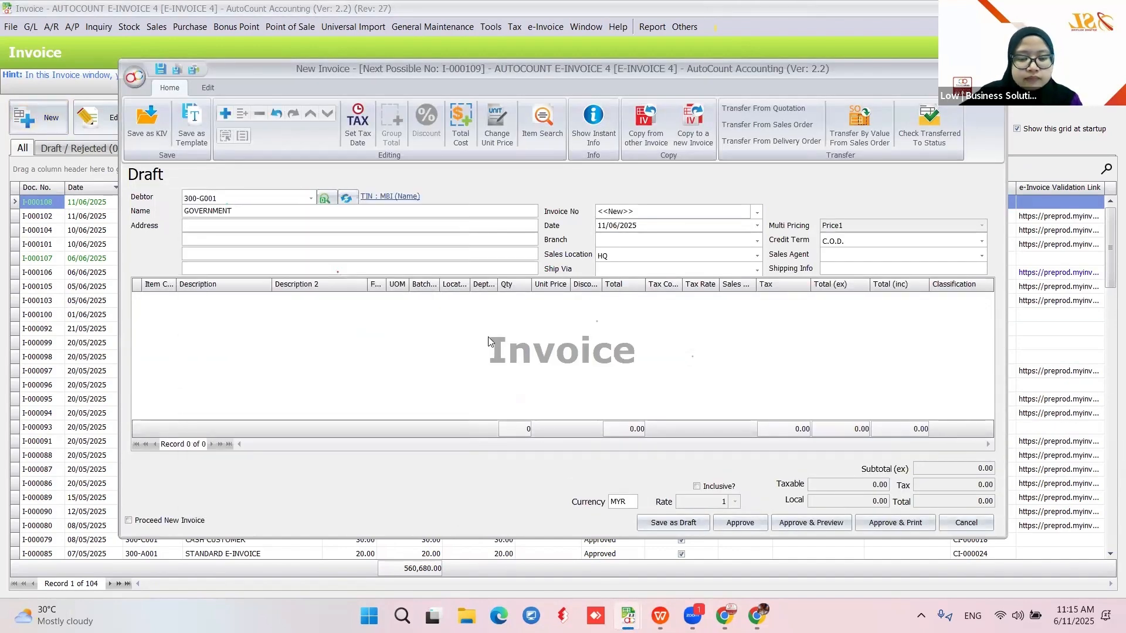
Step: Add item ACCESSORY MTOROLA 1 to the GOVERNMENT invoice, approve it and refresh the invoice list
{"action": "right_click", "coordinate": [488, 338]}
{"action": "left_click", "coordinate": [510, 346]}
{"action": "left_click", "coordinate": [170, 299]}
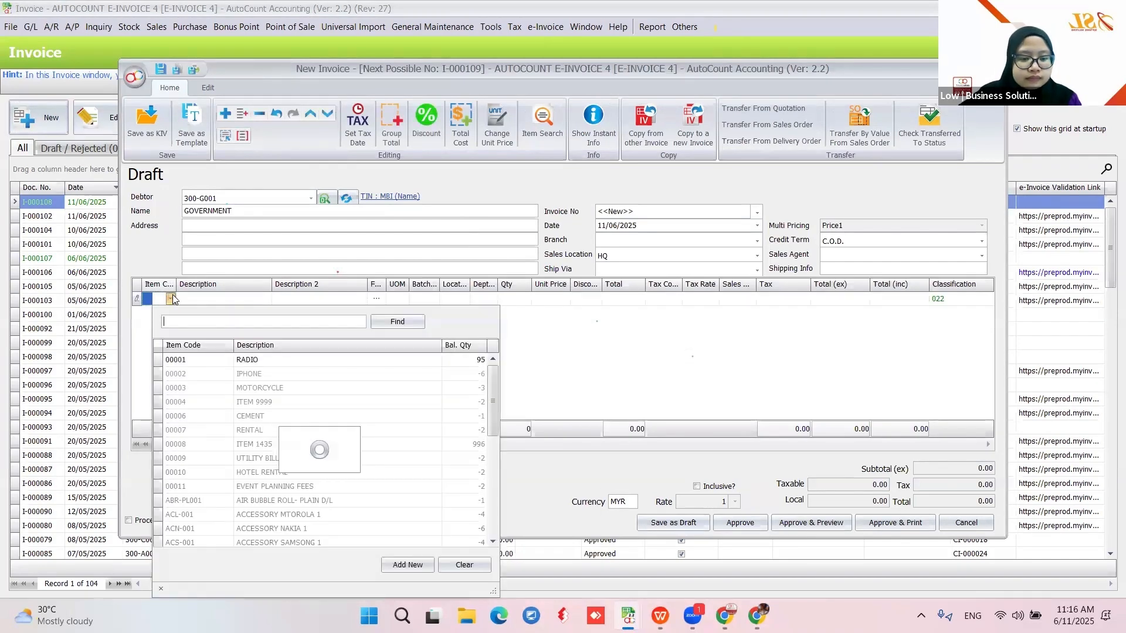
{"action": "left_click", "coordinate": [304, 515]}
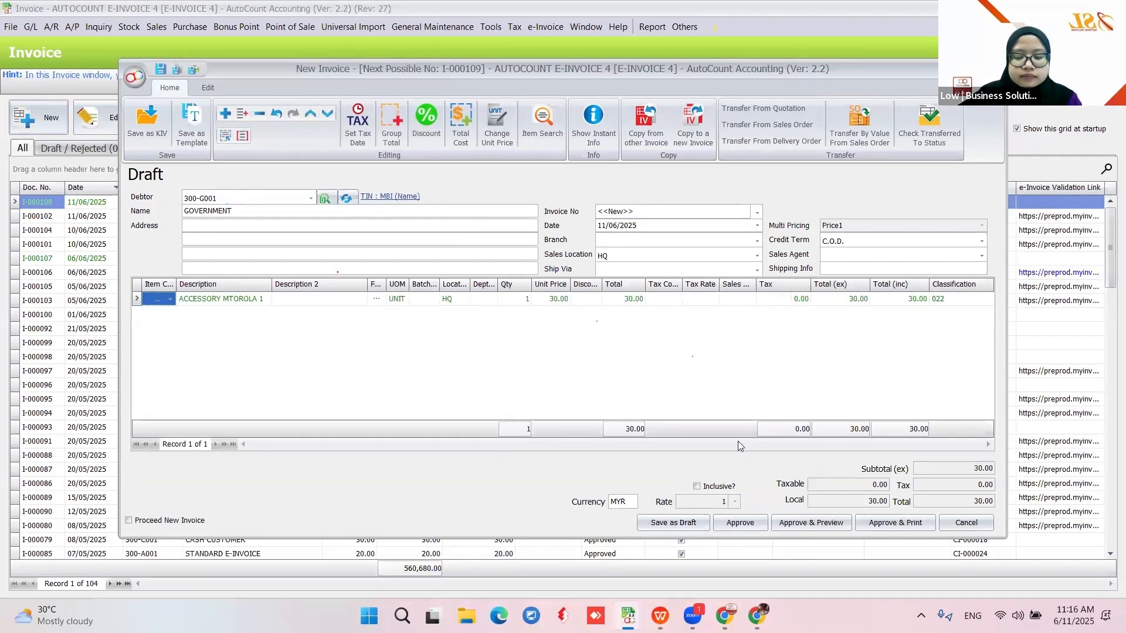
{"action": "left_click", "coordinate": [737, 526]}
{"action": "left_click", "coordinate": [564, 119]}
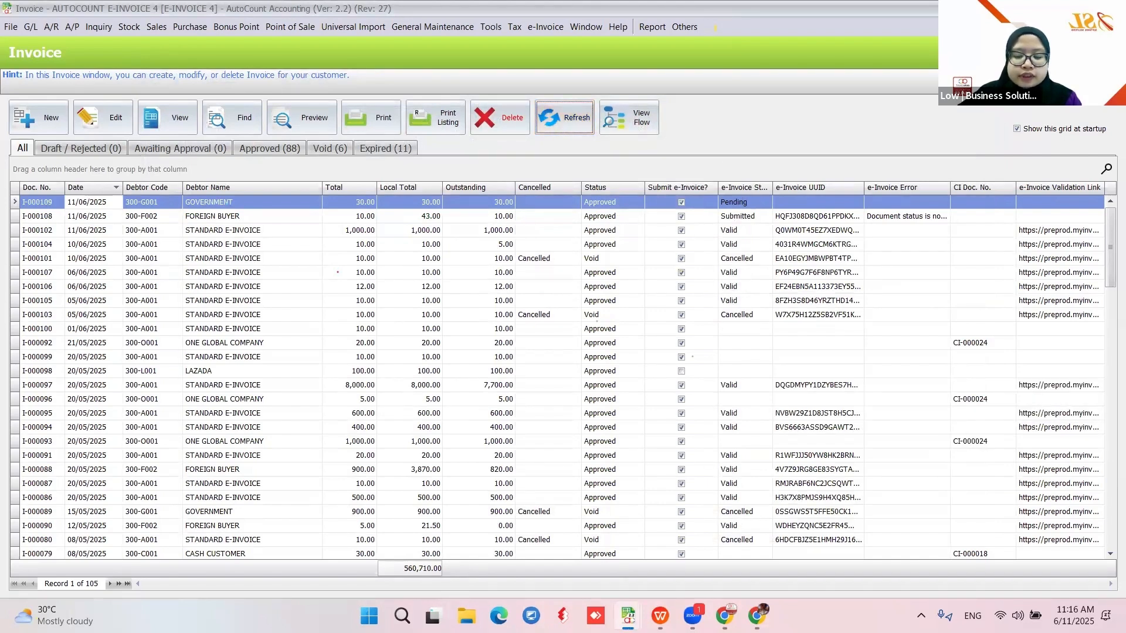
Step: Switch to the WPS presentation, review the government TIN slide and advance to the special industries that mandate e-Invoice
{"action": "left_click", "coordinate": [661, 604]}
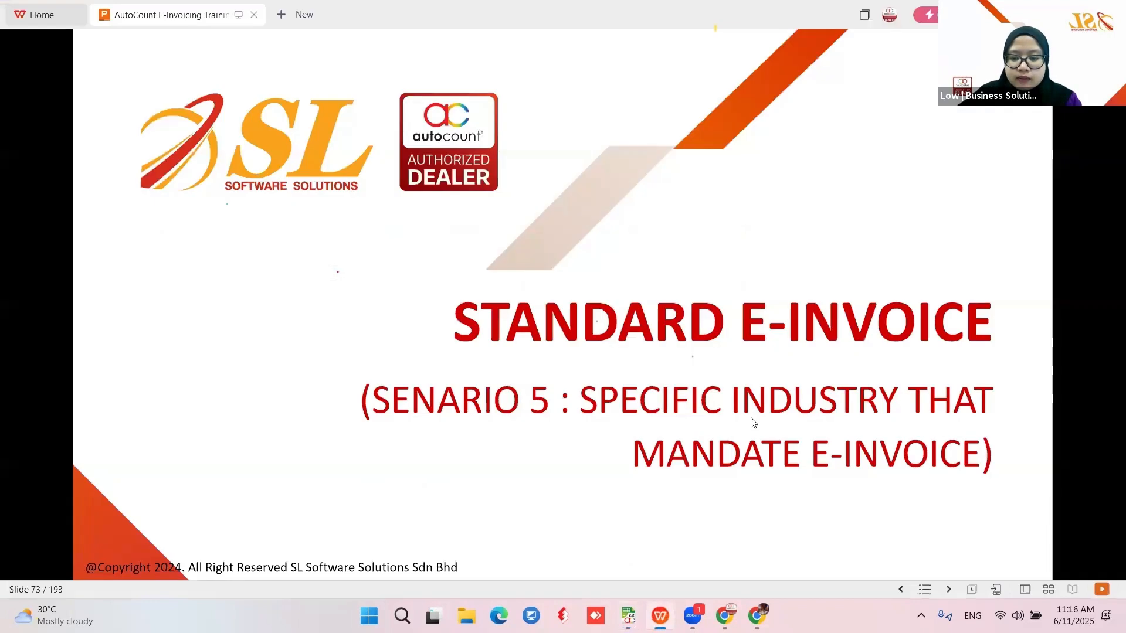
{"action": "key", "text": "Left"}
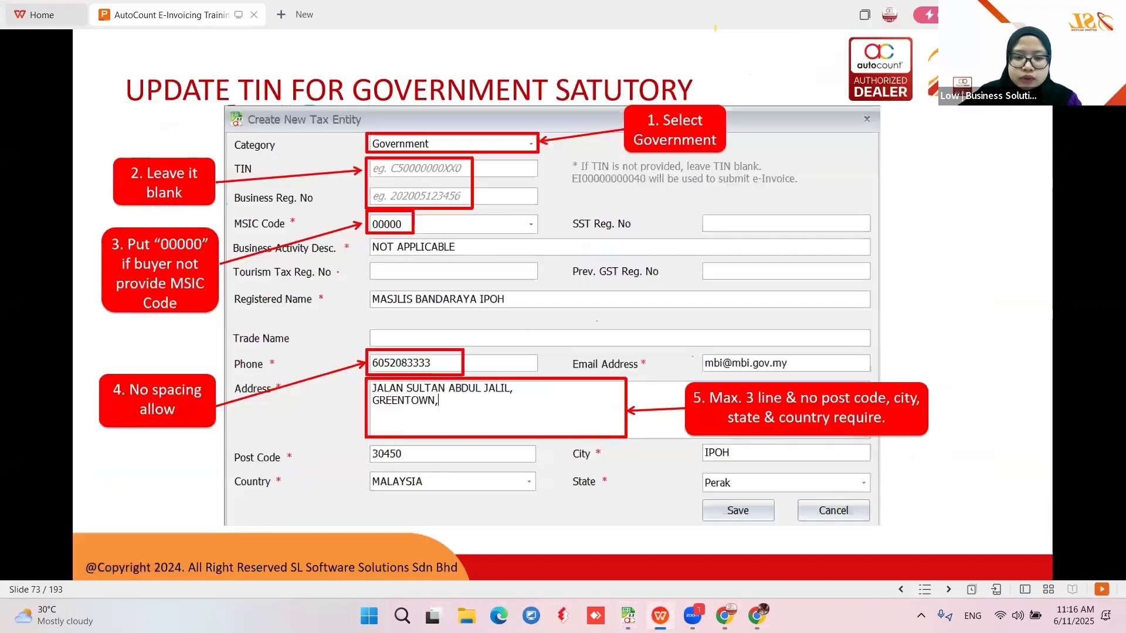
{"action": "key", "text": "Right"}
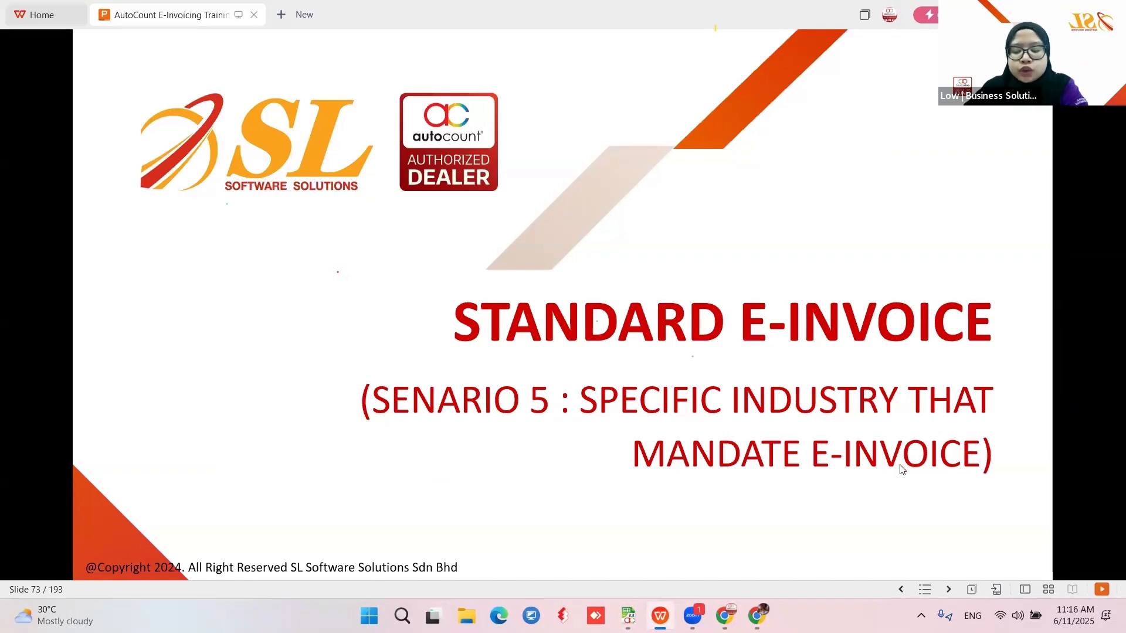
{"action": "key", "text": "Right"}
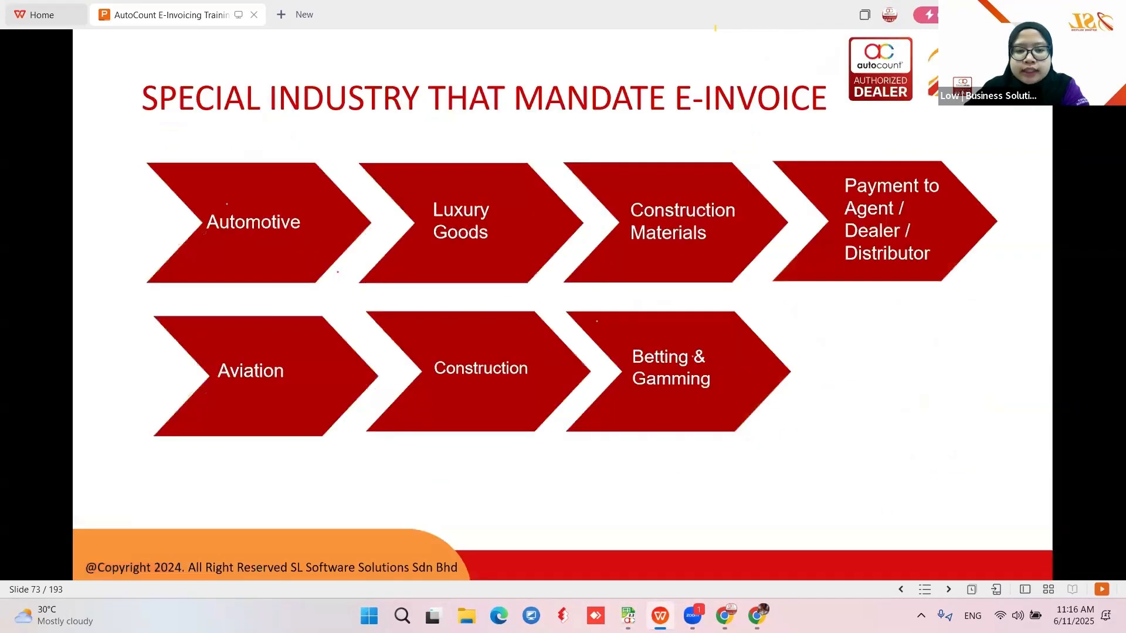